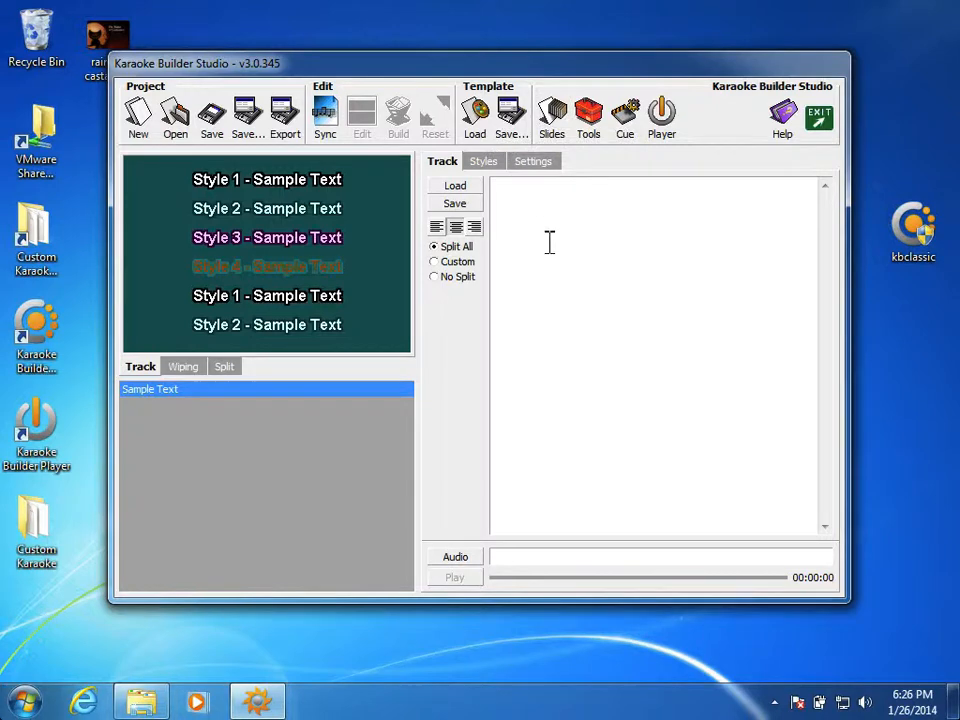
# Open the CD+G slideshow editor and start a new slideshow, removing all existing slides.
pyautogui.click(553, 128)
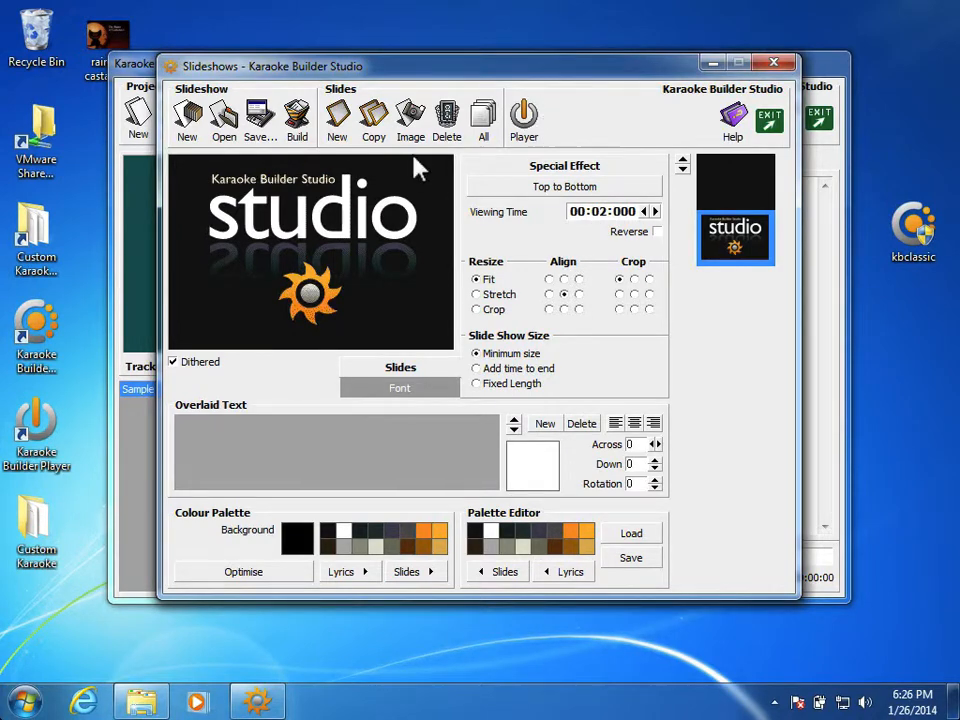
pyautogui.click(188, 118)
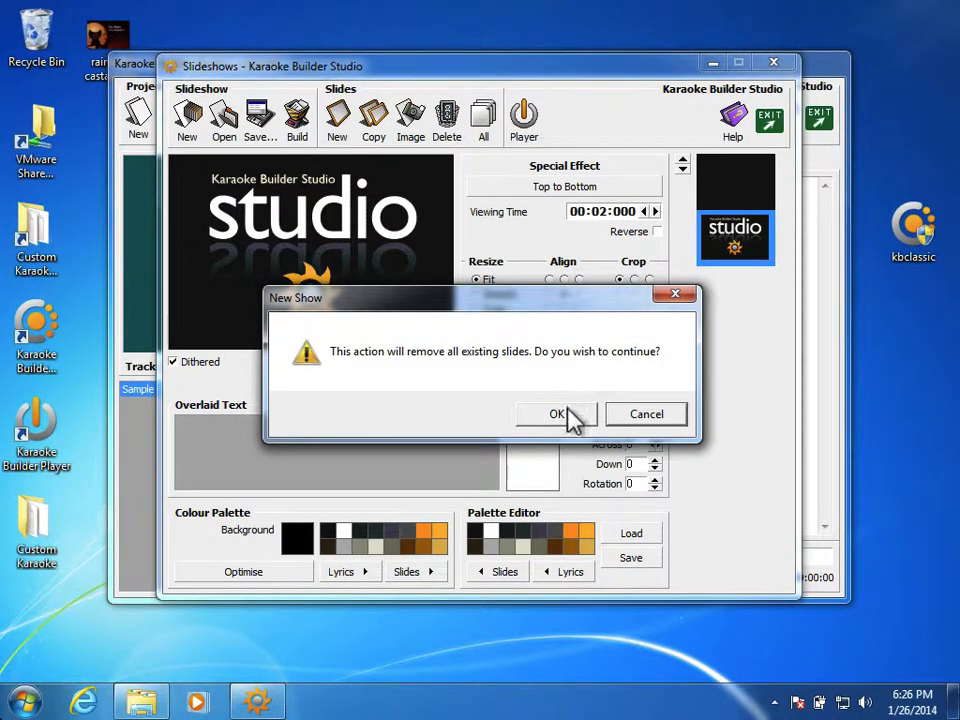
pyautogui.click(568, 414)
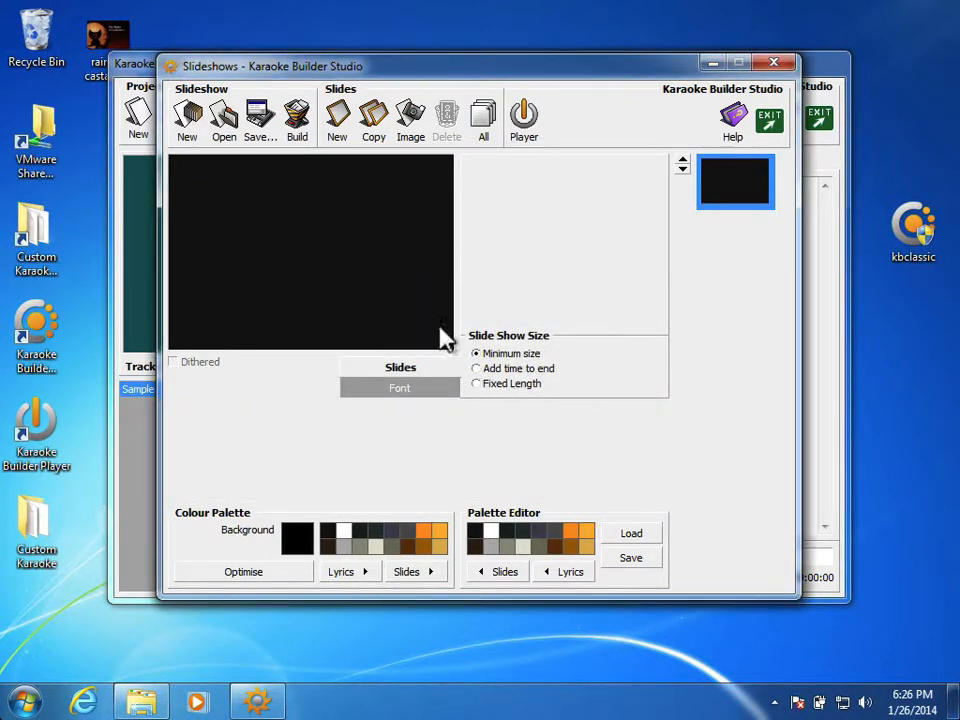
# Add a new slide and load the Title Screen image from the Tutorial folder into it.
pyautogui.click(338, 113)
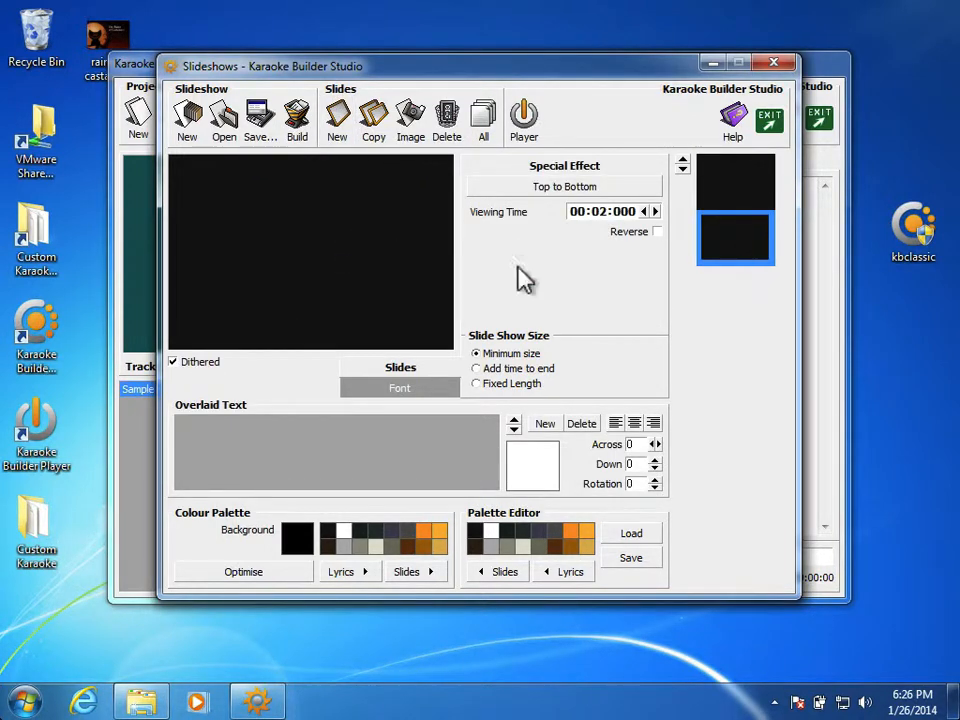
pyautogui.click(405, 125)
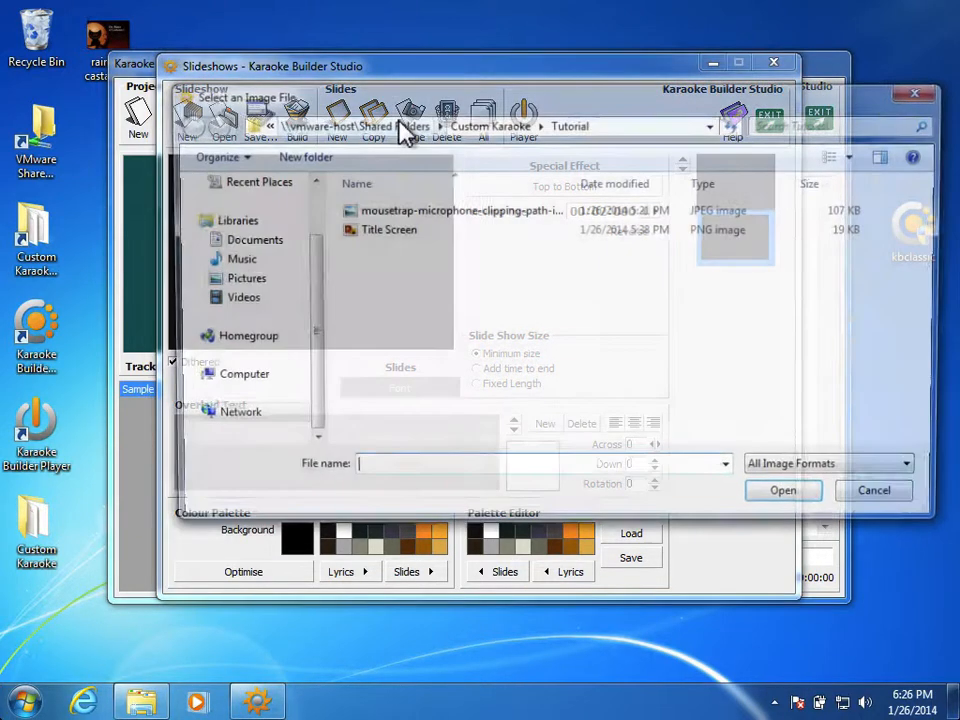
pyautogui.doubleClick(385, 230)
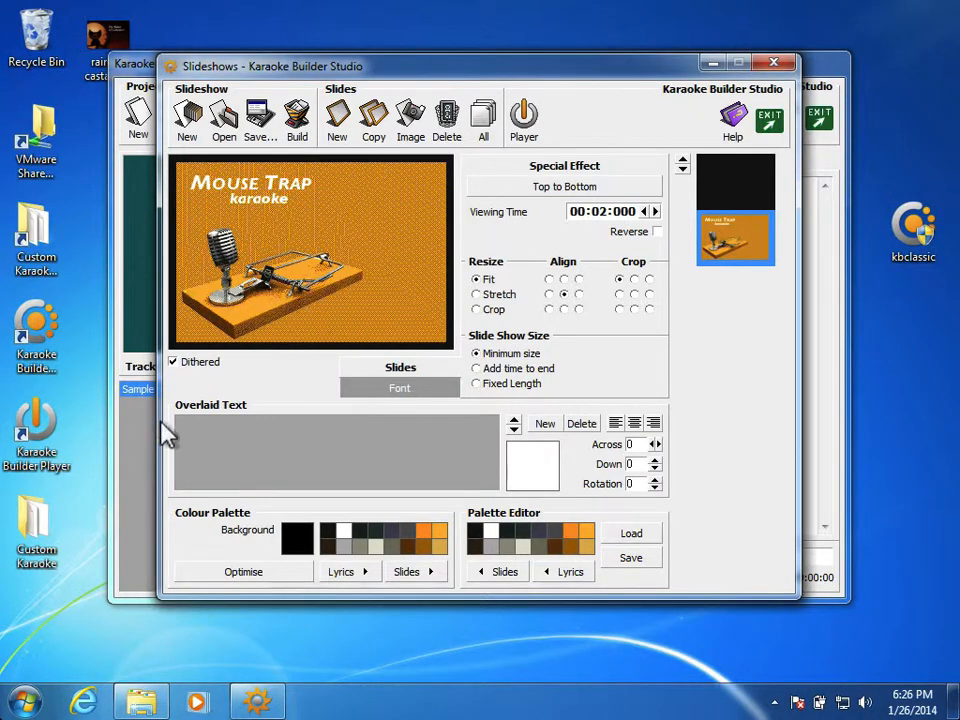
# Compare the title slide with and without dithering, leaving dithering on.
pyautogui.click(173, 362)
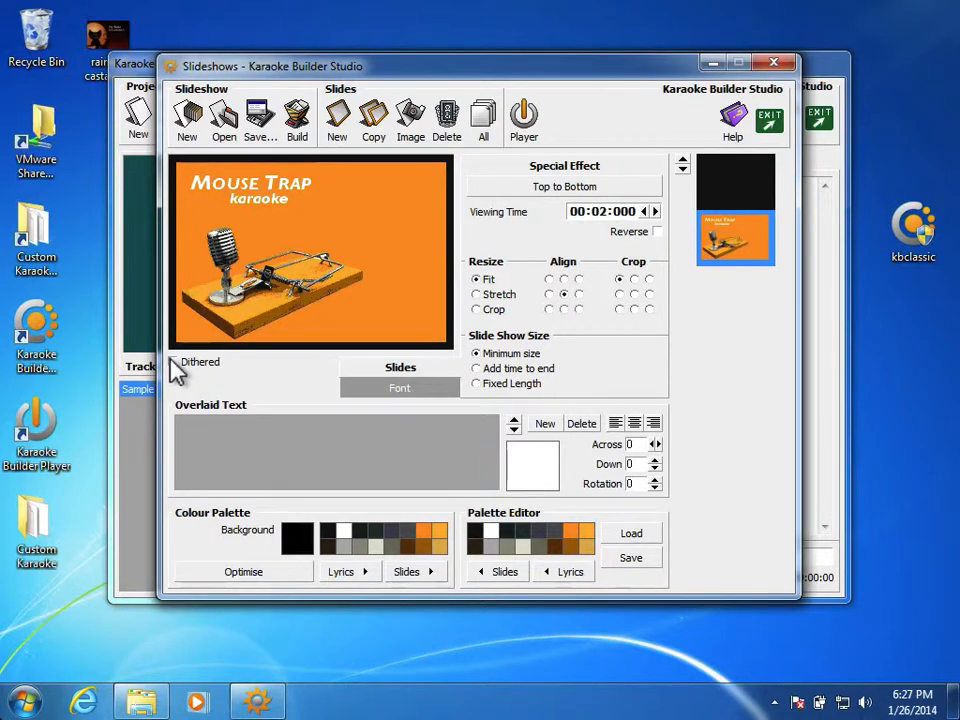
pyautogui.click(174, 363)
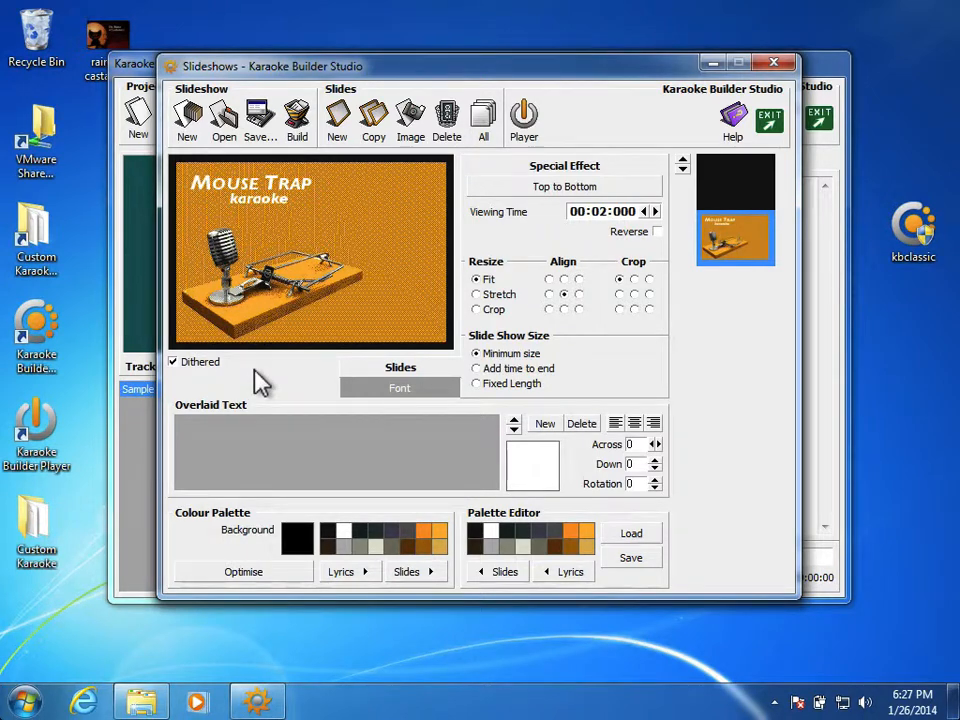
# Optimise the slideshow's colour palette for all slides.
pyautogui.click(728, 190)
pyautogui.click(733, 260)
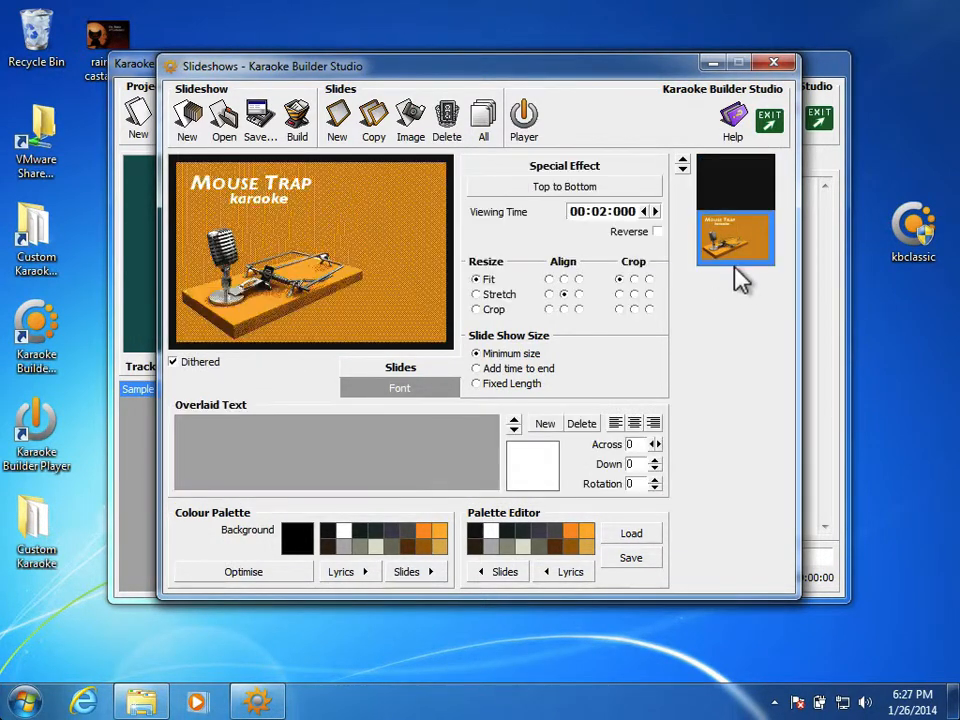
pyautogui.click(241, 579)
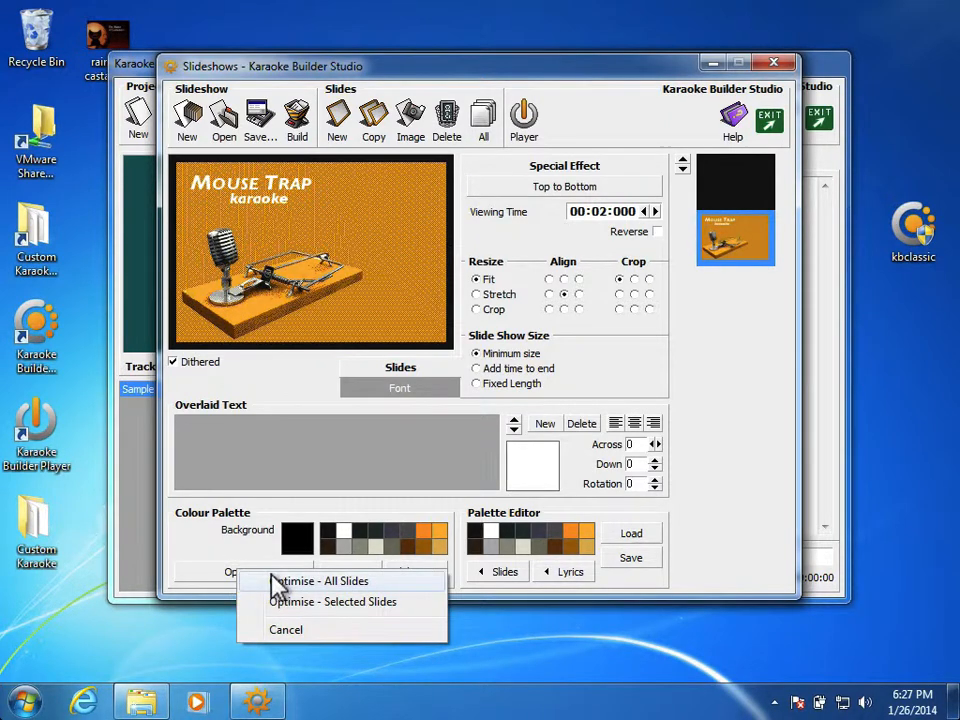
pyautogui.click(270, 580)
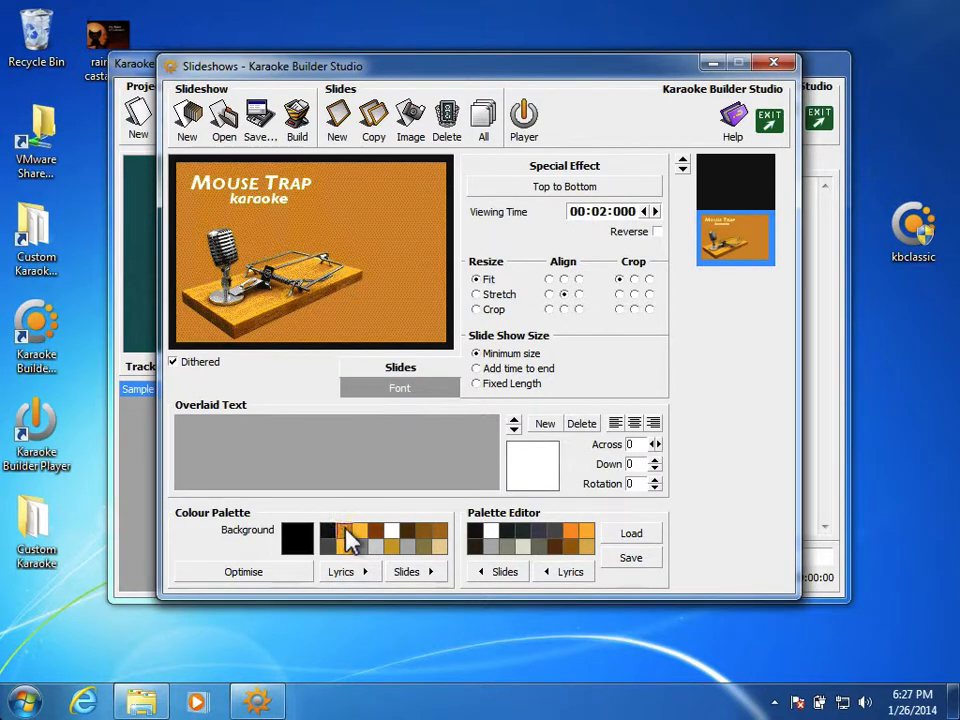
# Set both the border and the background of the title slide to the palette's second colour, orange.
pyautogui.rightClick(347, 537)
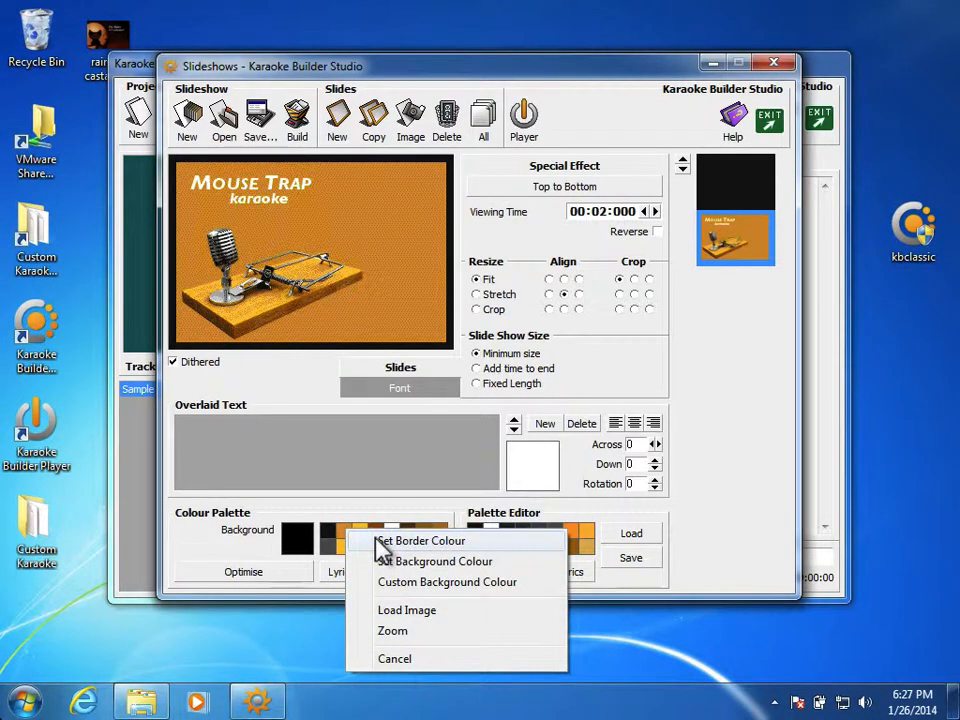
pyautogui.click(376, 540)
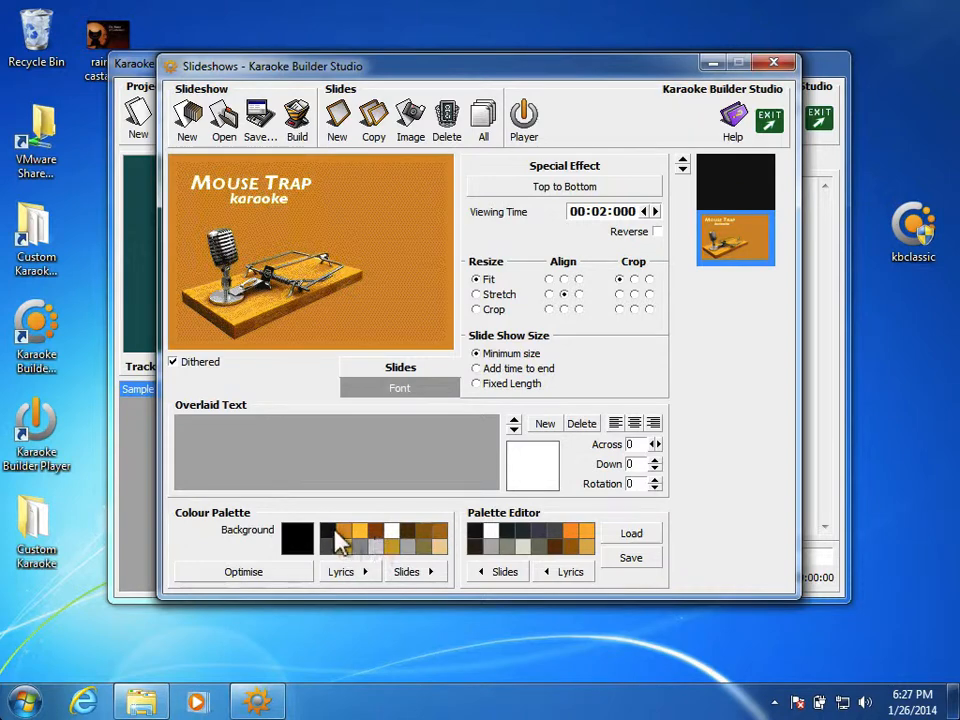
pyautogui.rightClick(339, 531)
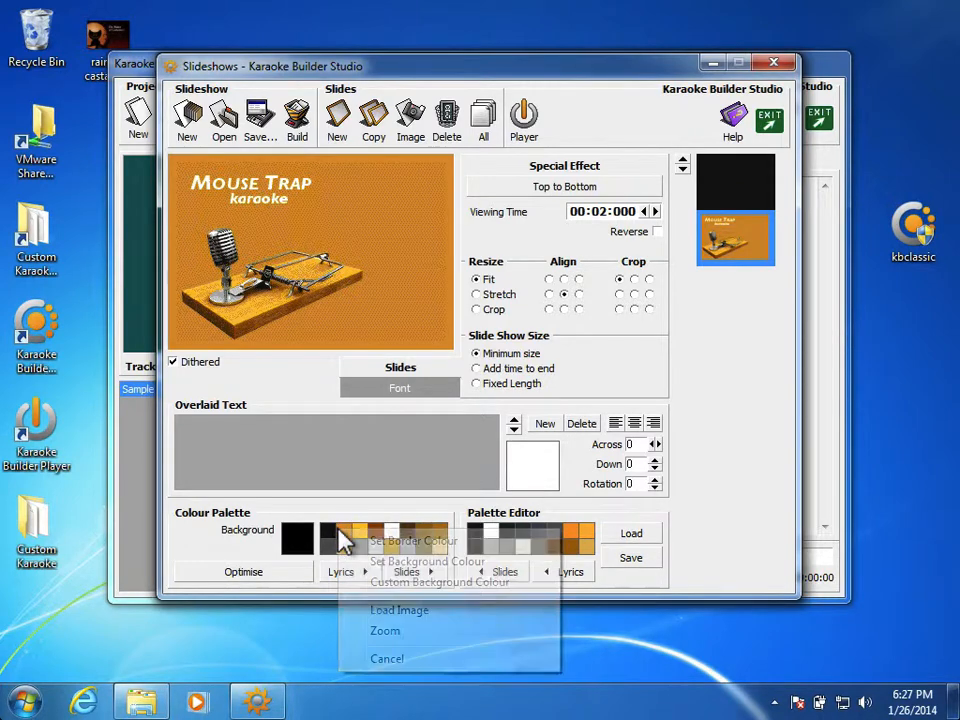
pyautogui.click(378, 562)
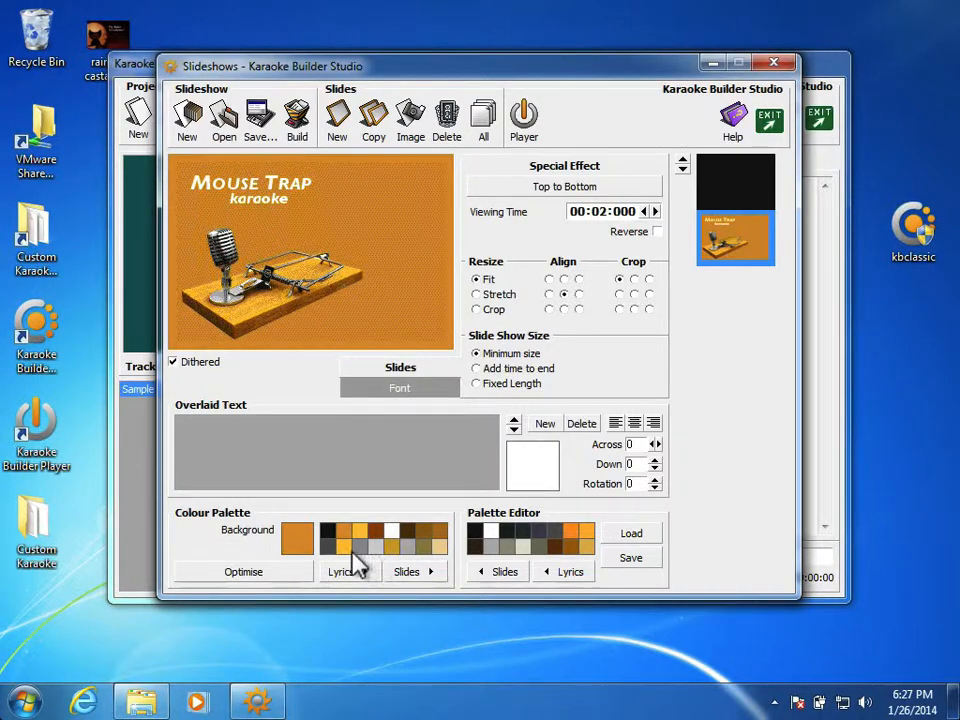
# Set both the border and the background of the first, empty slide to the same palette orange.
pyautogui.click(735, 182)
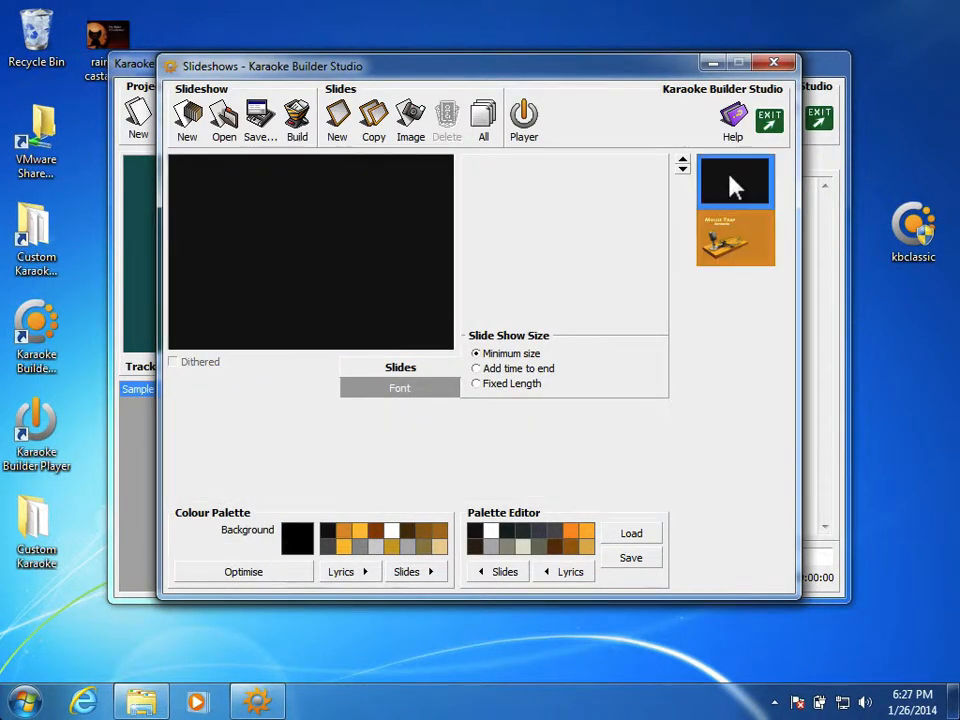
pyautogui.rightClick(342, 540)
pyautogui.click(354, 545)
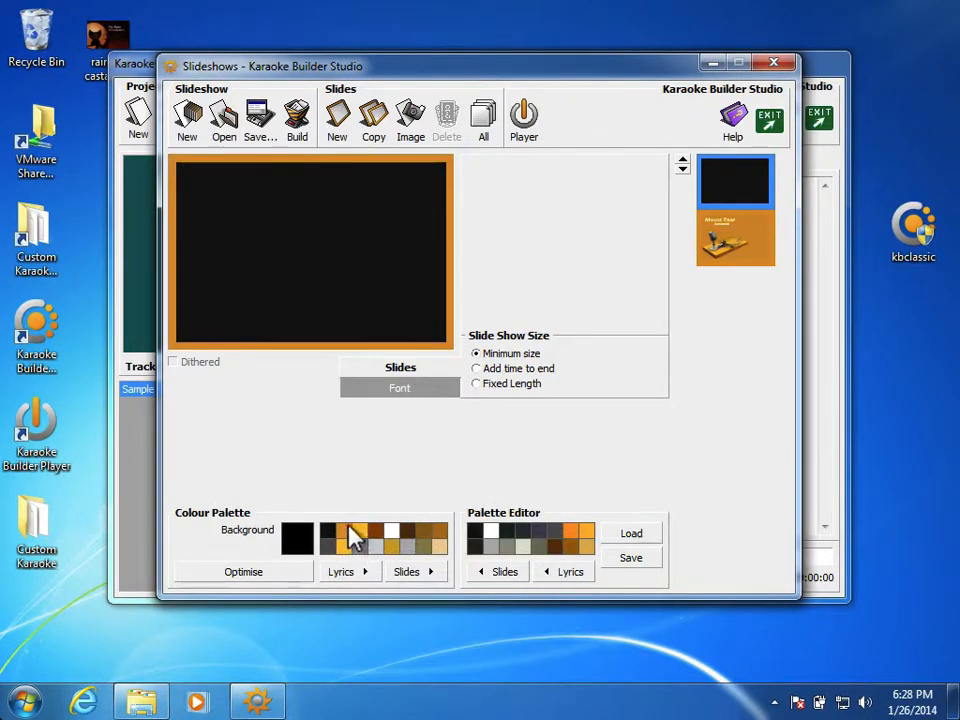
pyautogui.rightClick(350, 531)
pyautogui.click(362, 558)
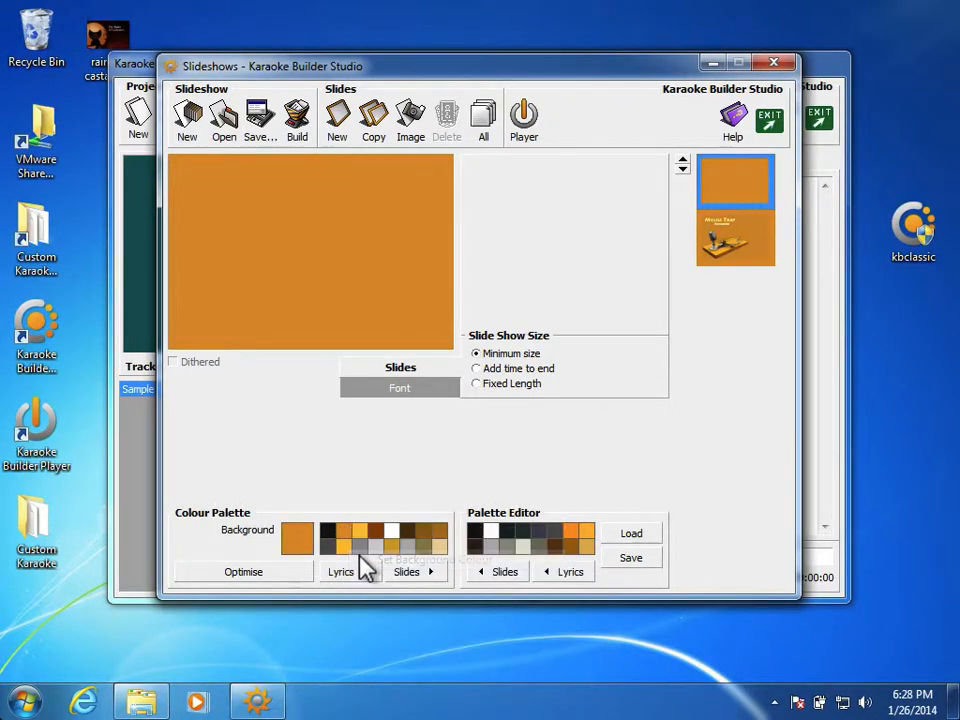
# Turn off dithering for the Mouse Trap title slide after comparing both settings.
pyautogui.click(746, 242)
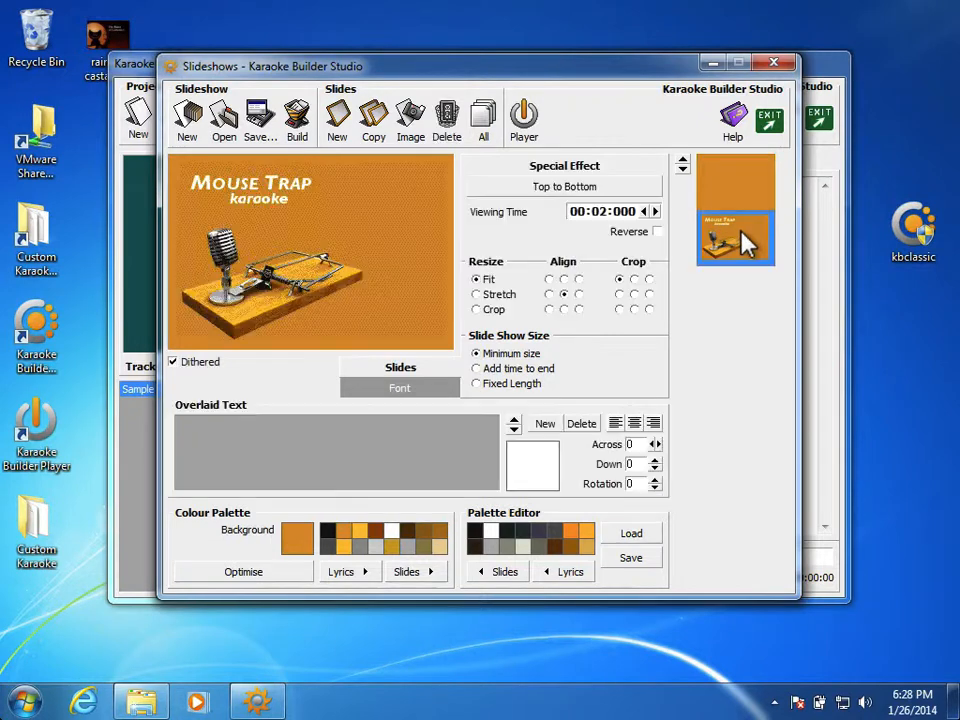
pyautogui.click(173, 363)
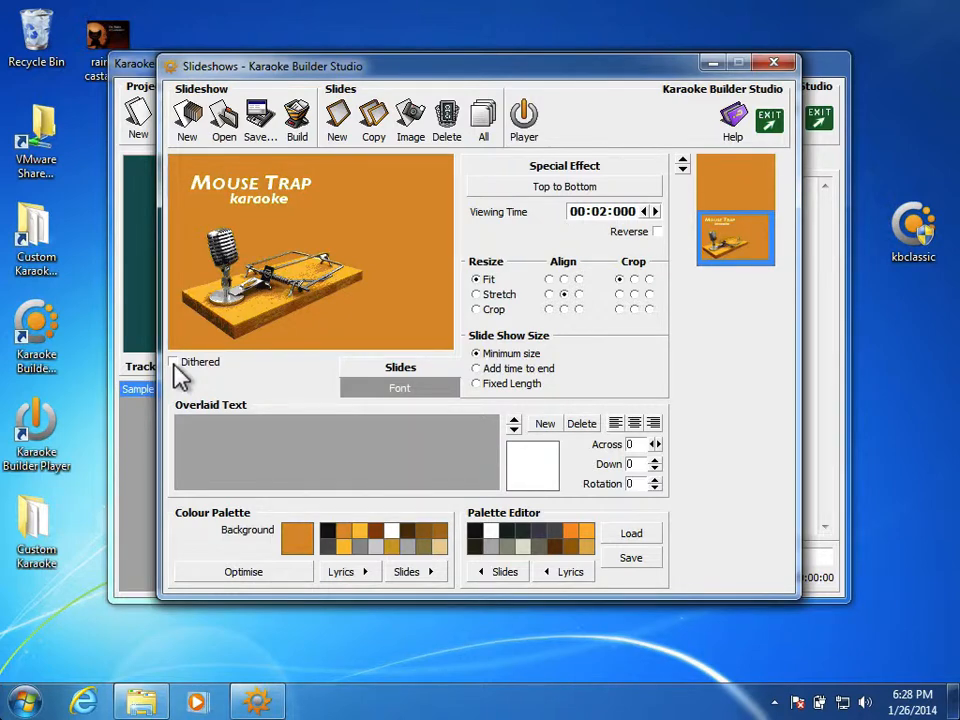
pyautogui.click(174, 363)
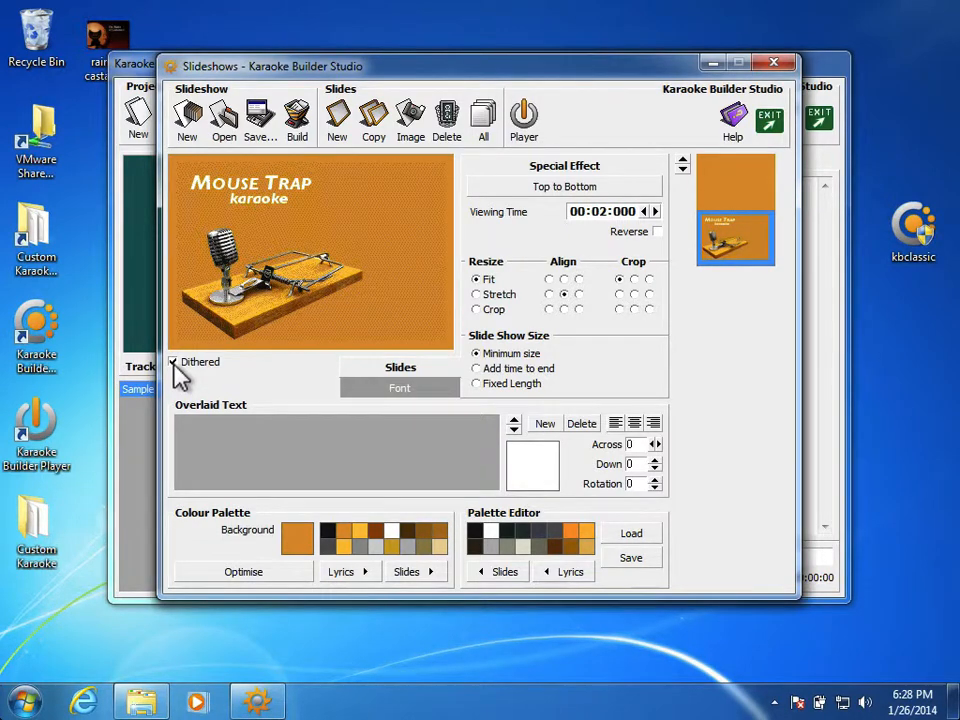
pyautogui.click(176, 372)
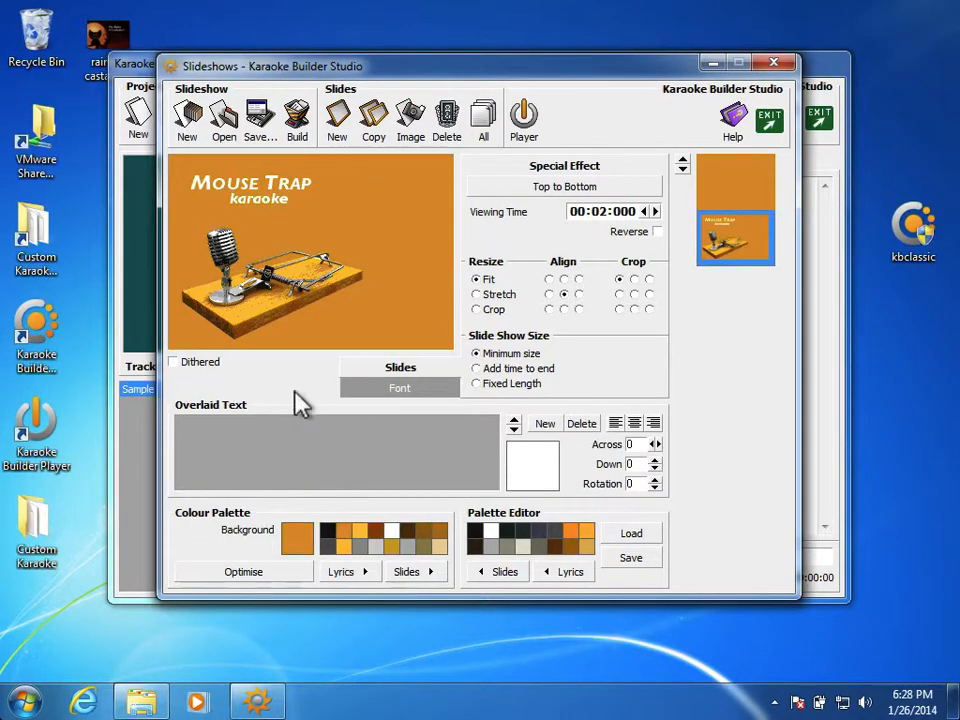
# Add a new empty slide after the title slide and look through the slides in sequence.
pyautogui.click(338, 128)
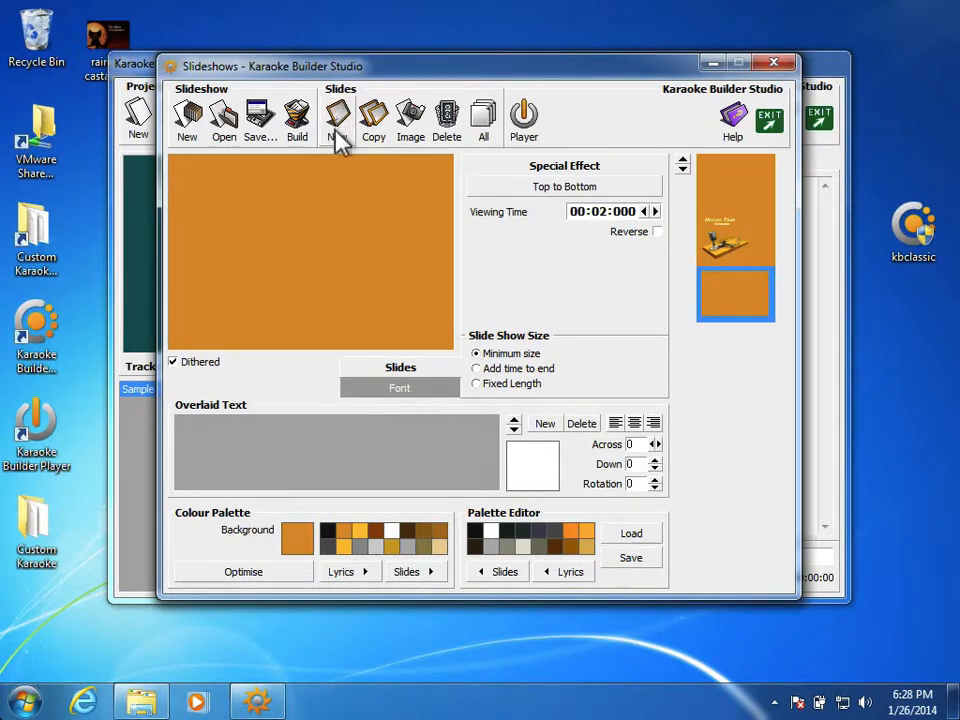
pyautogui.click(718, 236)
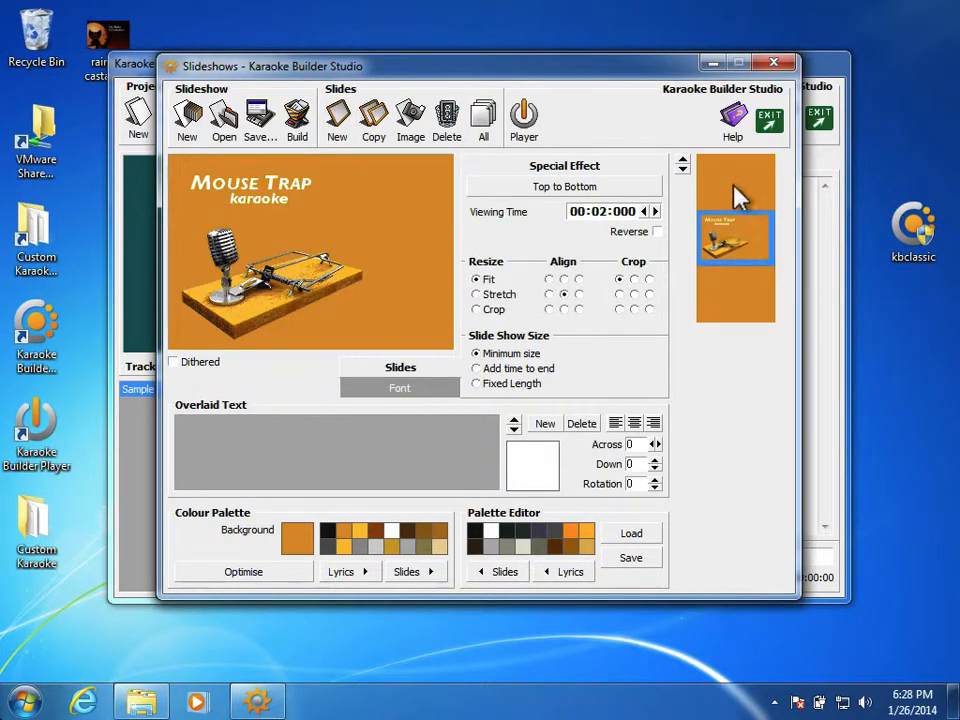
pyautogui.click(741, 190)
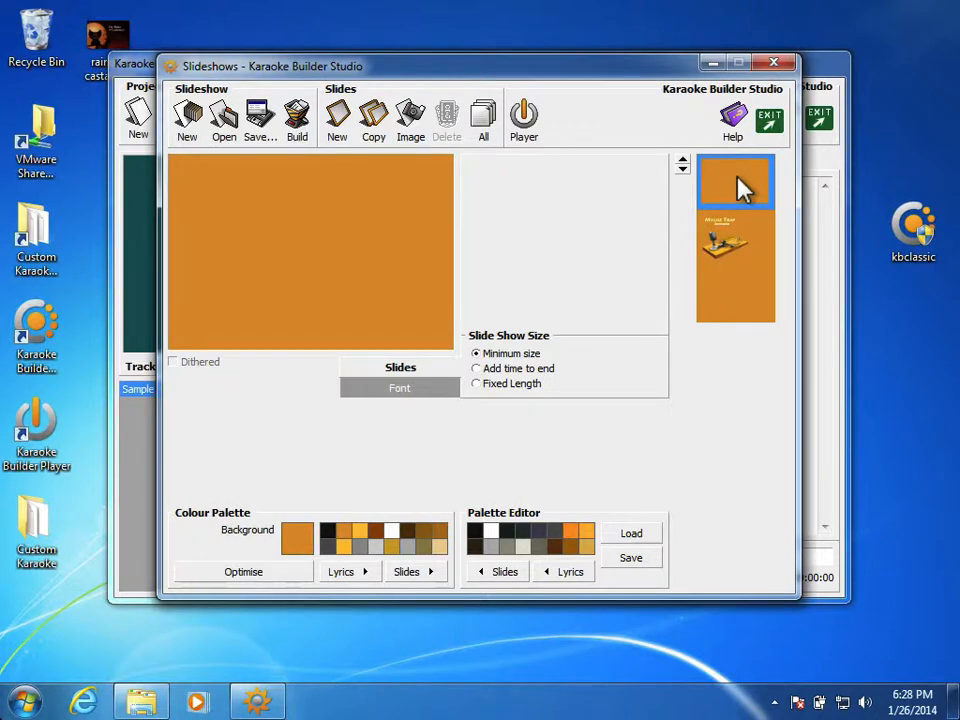
pyautogui.click(739, 236)
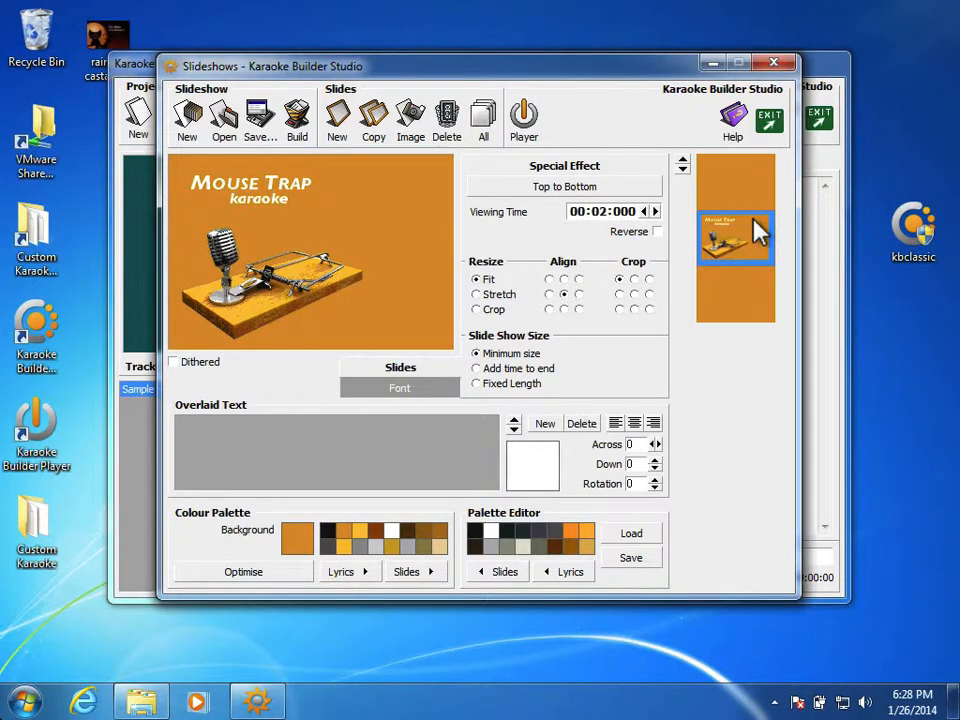
pyautogui.click(743, 286)
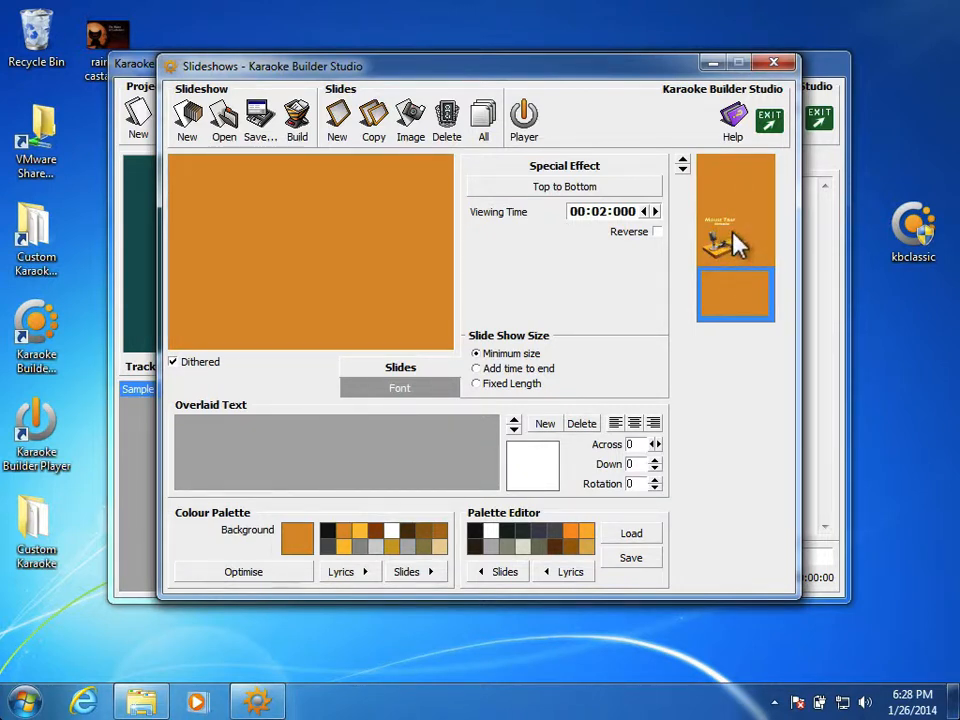
pyautogui.click(739, 178)
# Preview several special effects for the Mouse Trap title slide and apply Circle (Bottom Left) to it.
pyautogui.click(738, 240)
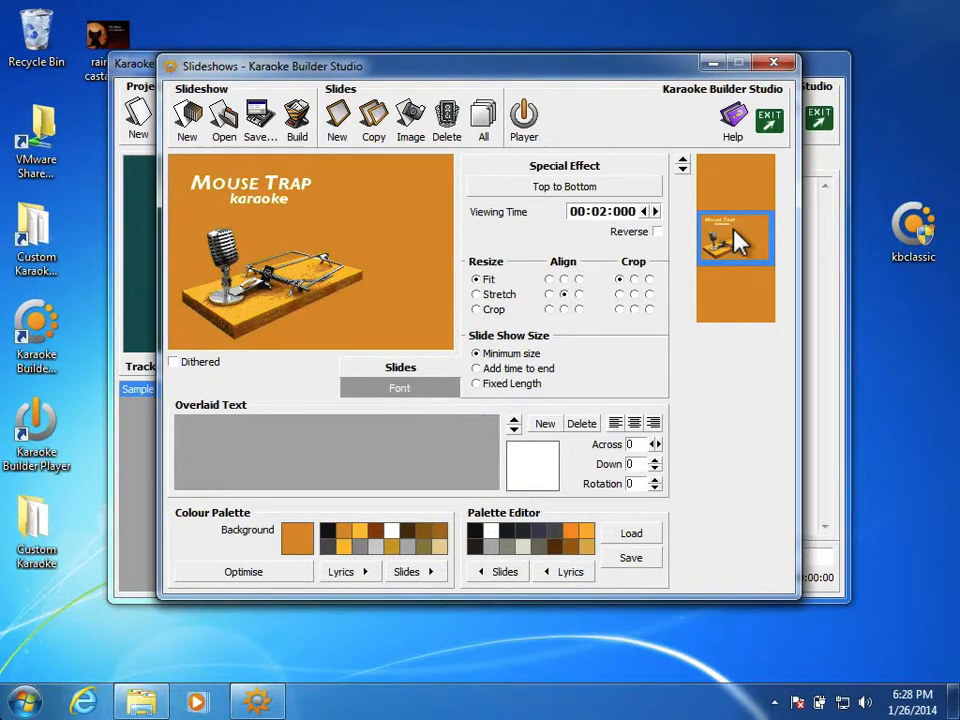
pyautogui.click(587, 188)
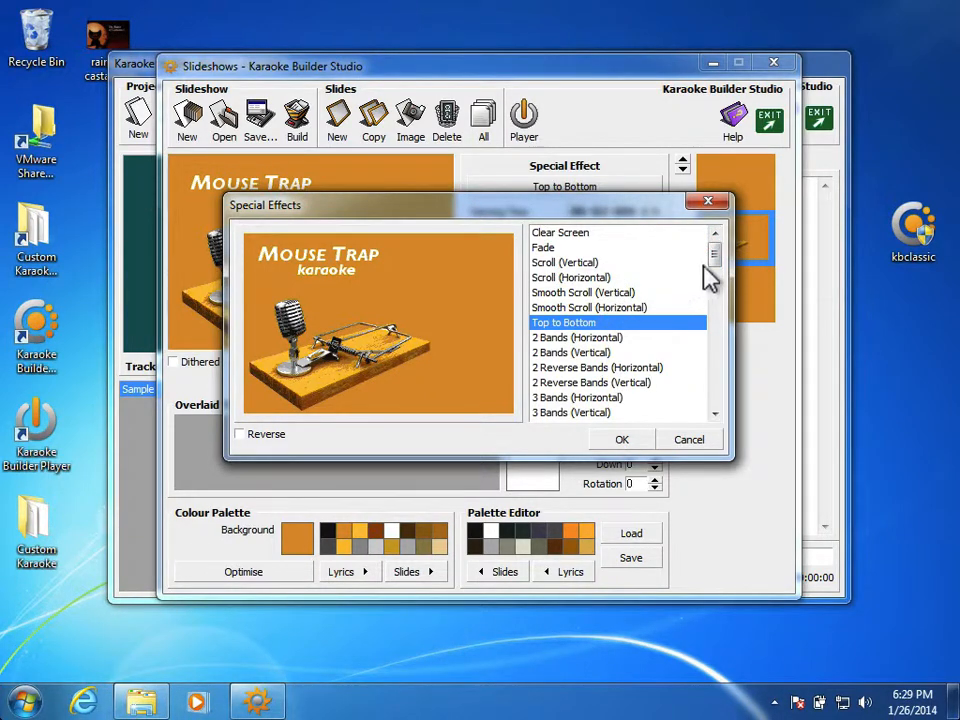
pyautogui.moveTo(712, 256); pyautogui.dragTo(719, 400)
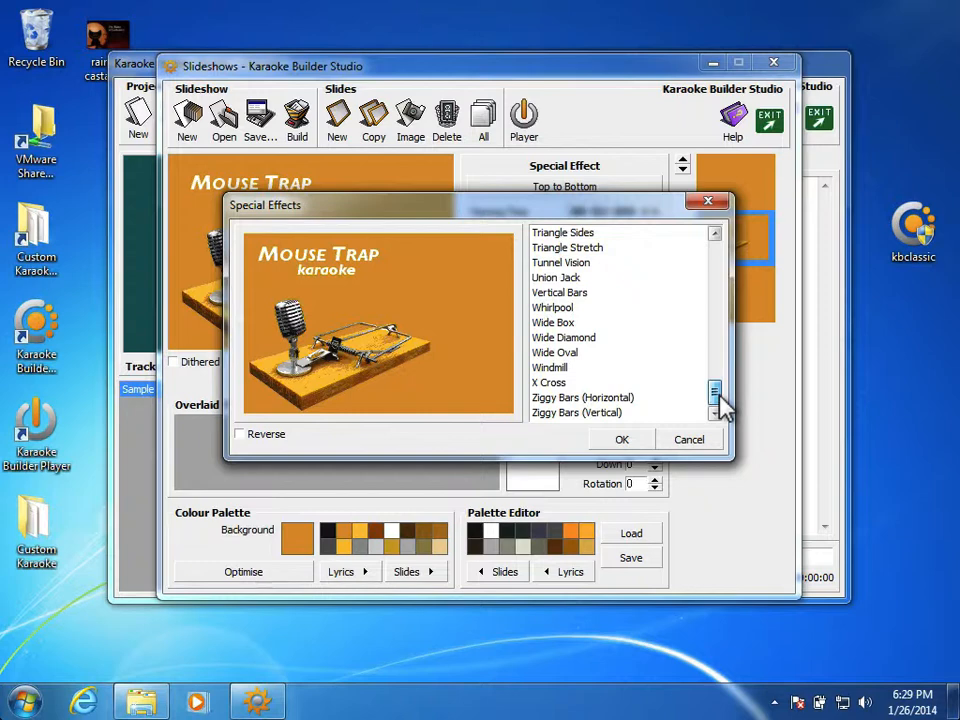
pyautogui.moveTo(717, 395); pyautogui.dragTo(719, 344)
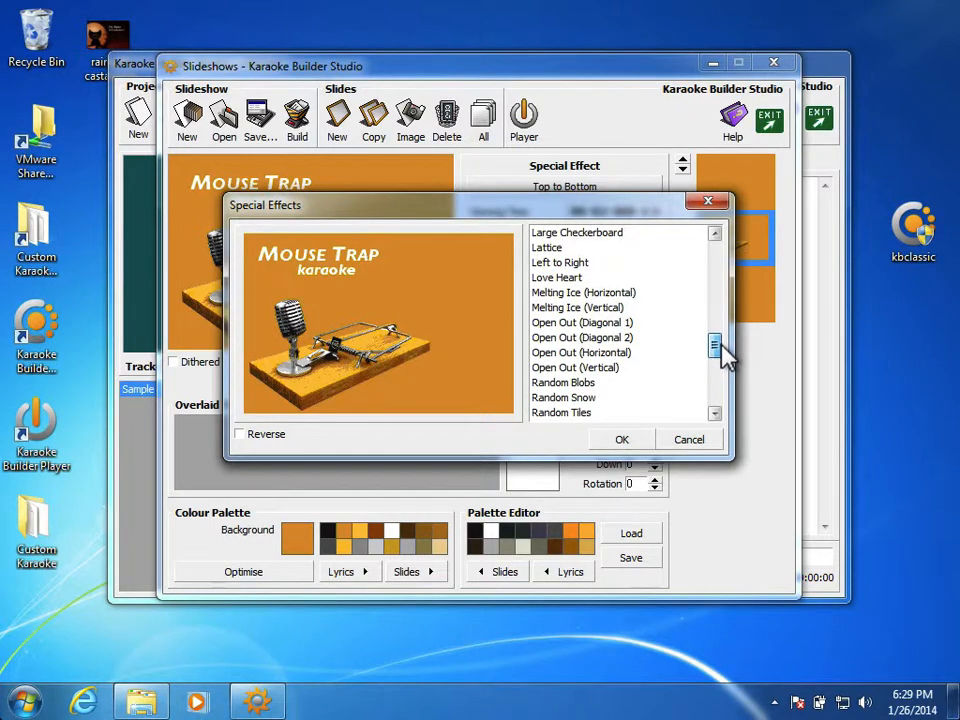
pyautogui.click(657, 339)
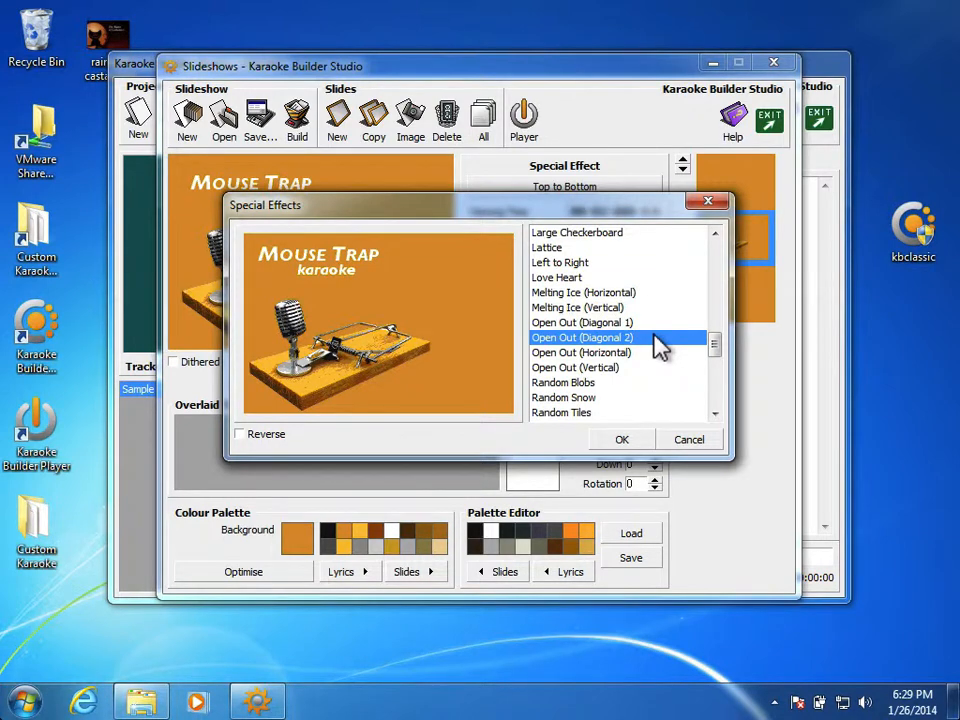
pyautogui.click(596, 247)
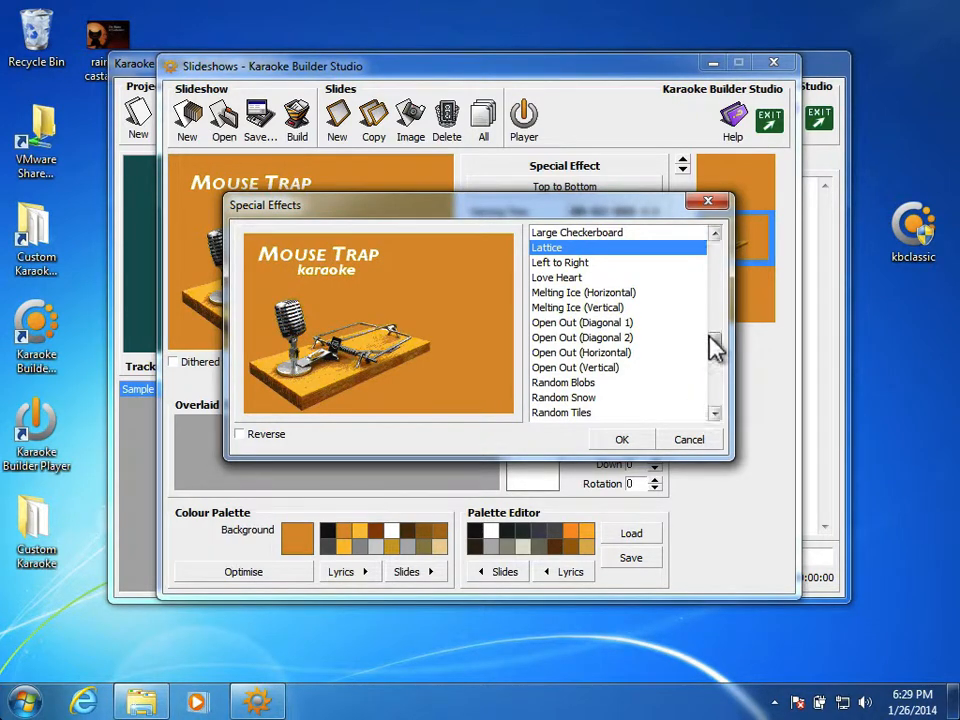
pyautogui.moveTo(715, 343); pyautogui.dragTo(711, 304)
pyautogui.click(622, 280)
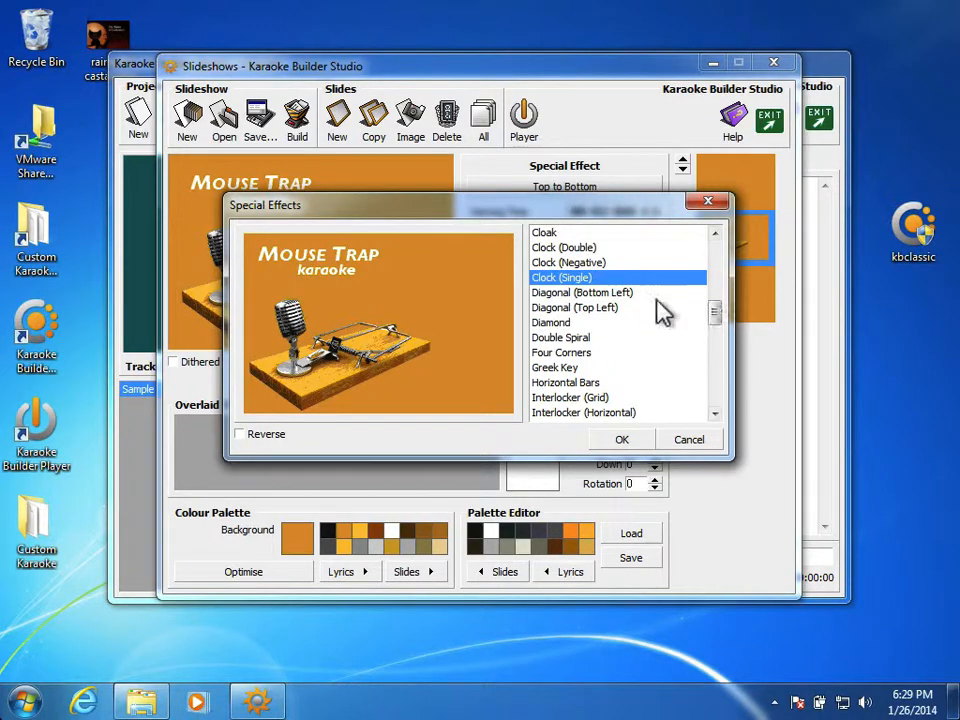
pyautogui.click(642, 295)
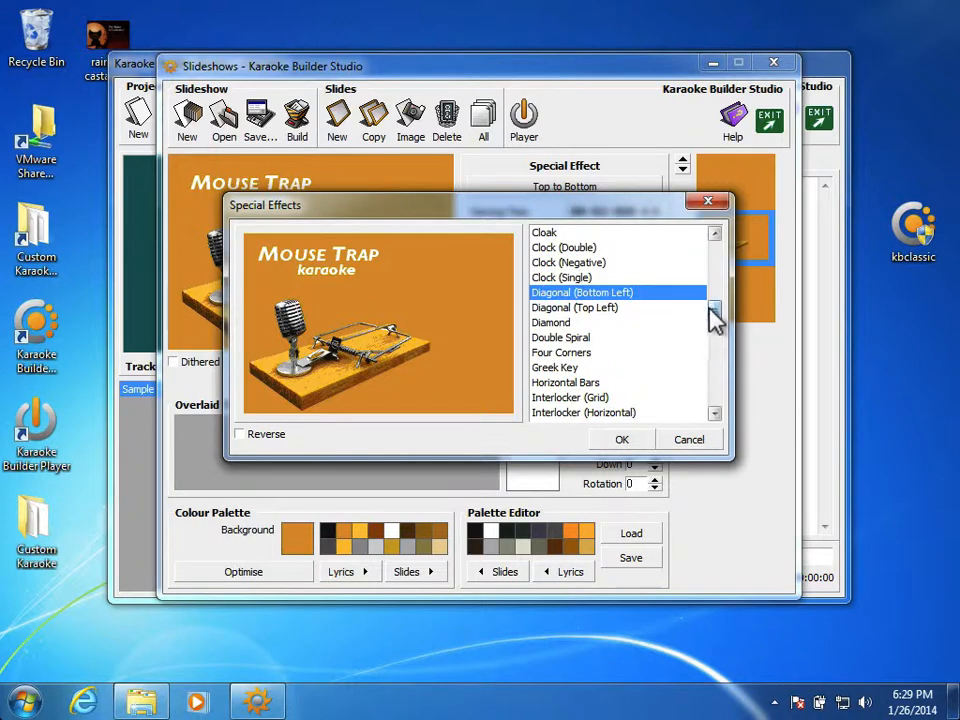
pyautogui.moveTo(716, 320); pyautogui.dragTo(716, 304)
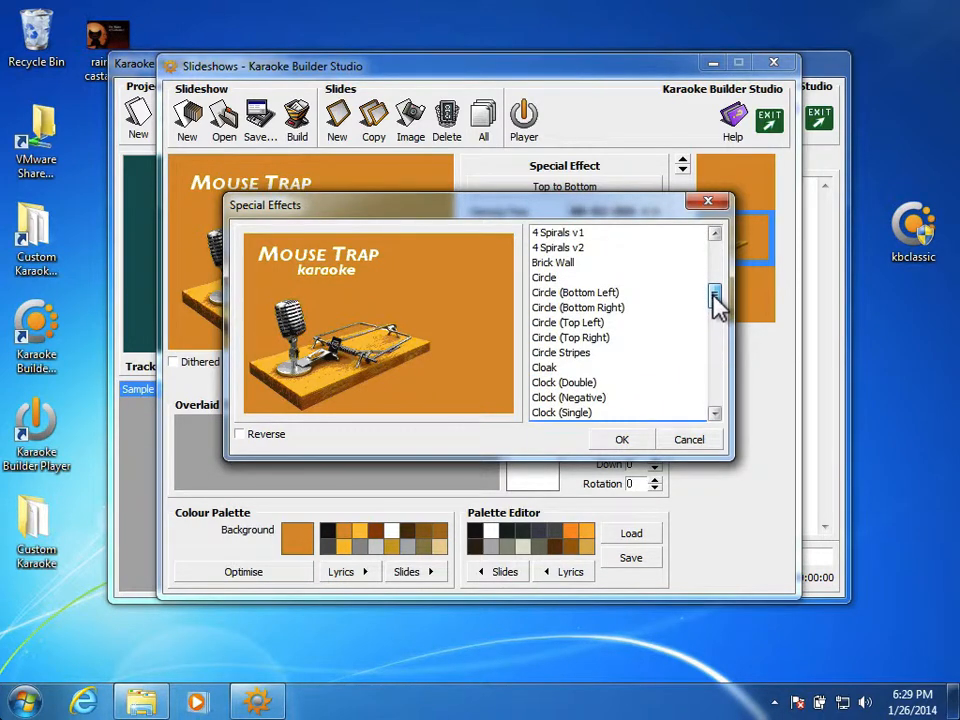
pyautogui.click(606, 297)
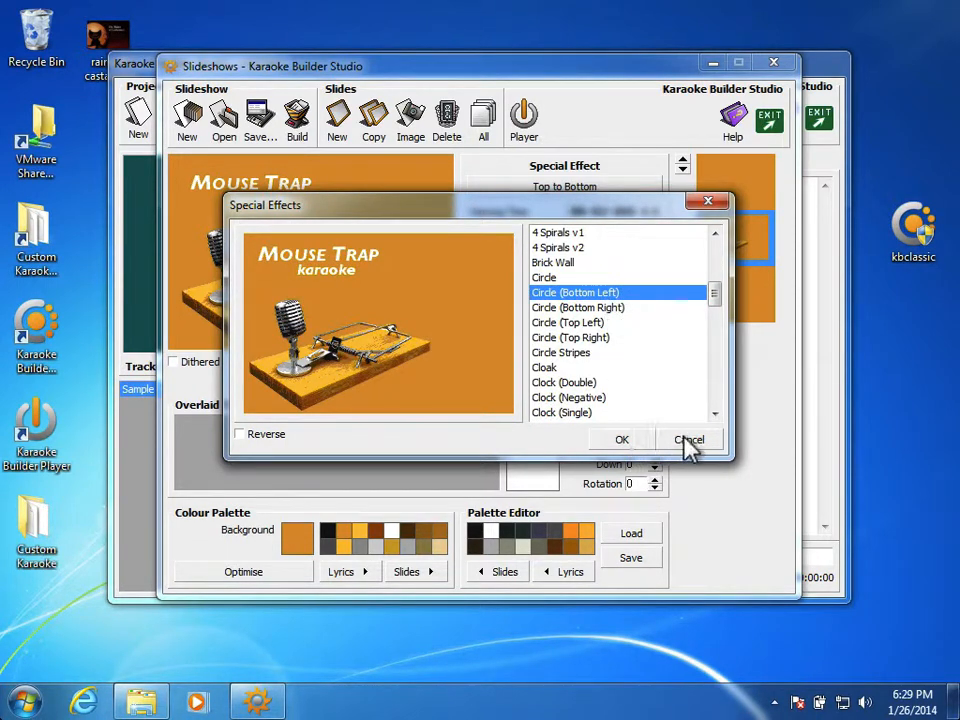
pyautogui.click(614, 440)
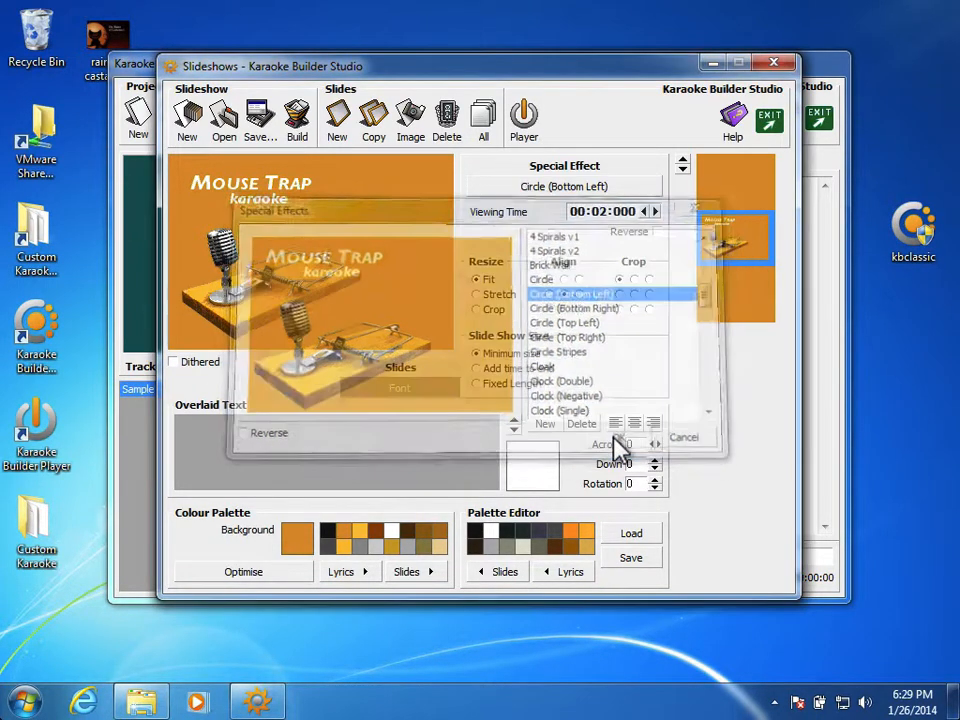
# Set the title slide's viewing time to 4 seconds and the slideshow size to a fixed length of 8 seconds.
pyautogui.click(656, 211)
pyautogui.click(656, 211)
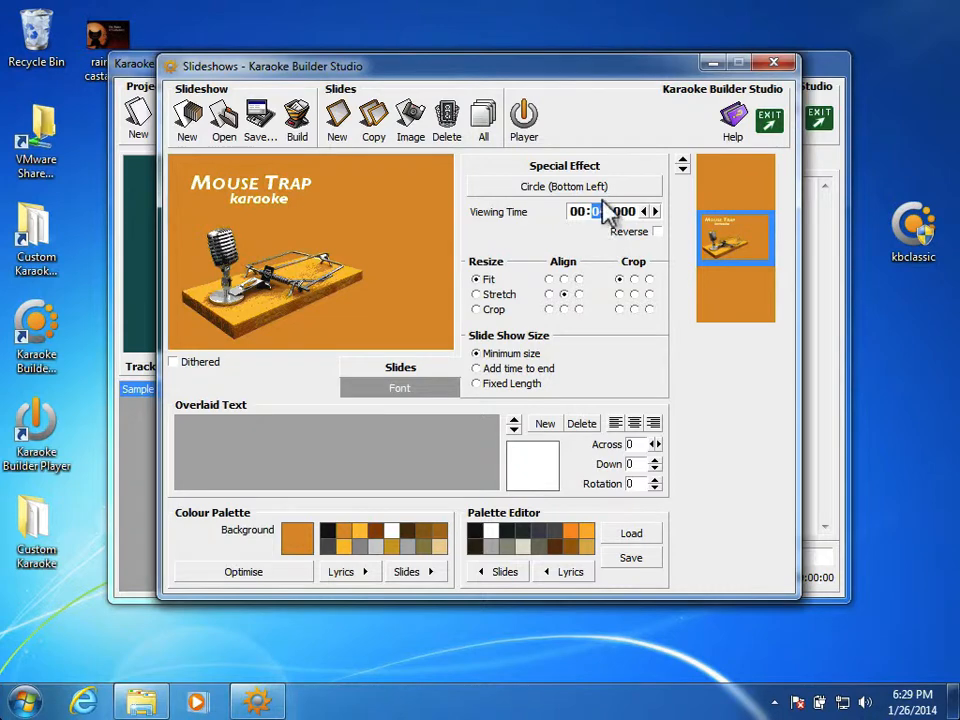
pyautogui.click(477, 384)
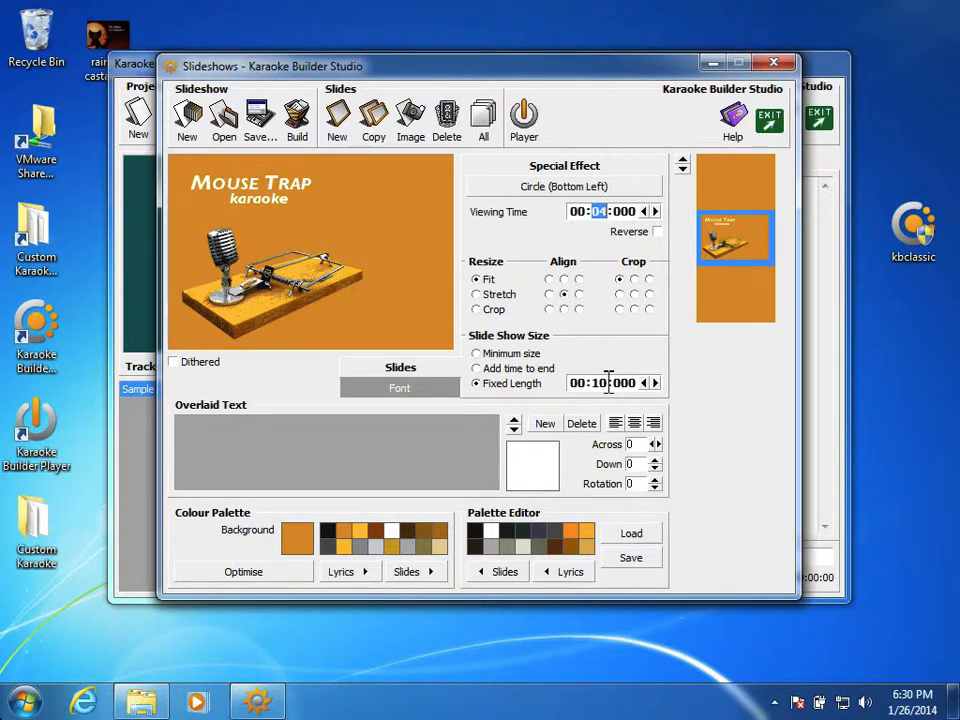
pyautogui.click(643, 382)
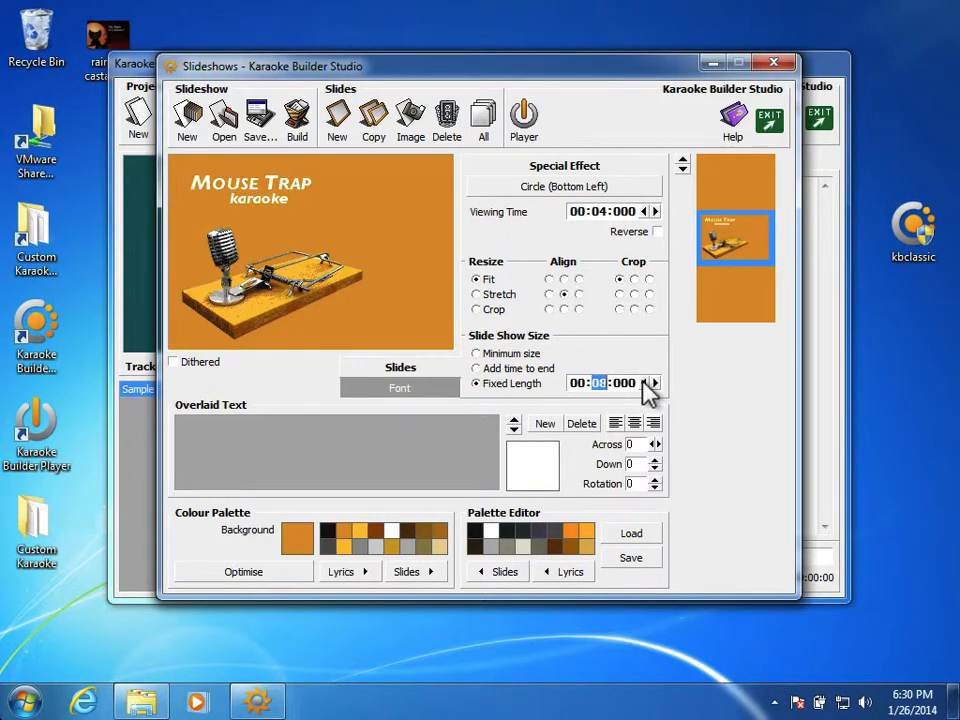
# Preview several special effects for the empty slide after the title and apply Fade to it.
pyautogui.click(722, 298)
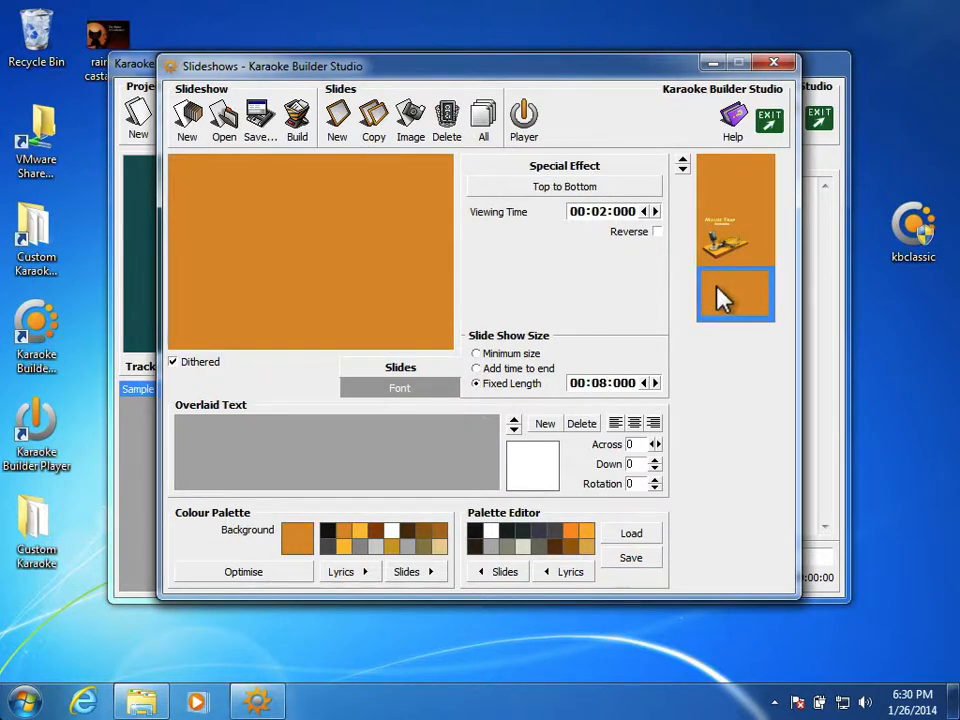
pyautogui.click(605, 189)
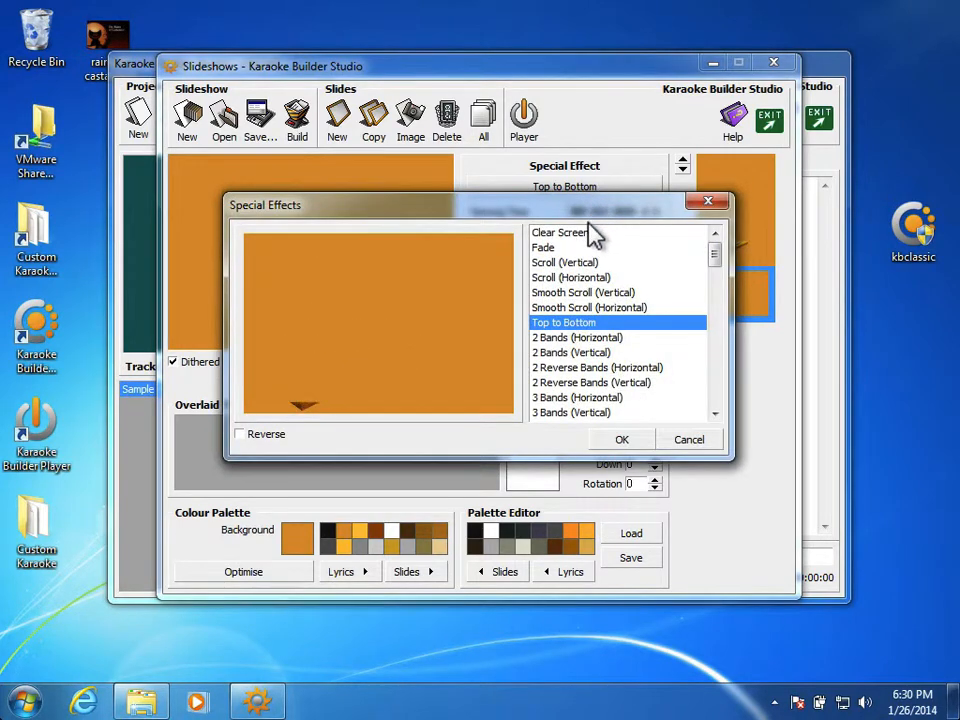
pyautogui.click(586, 234)
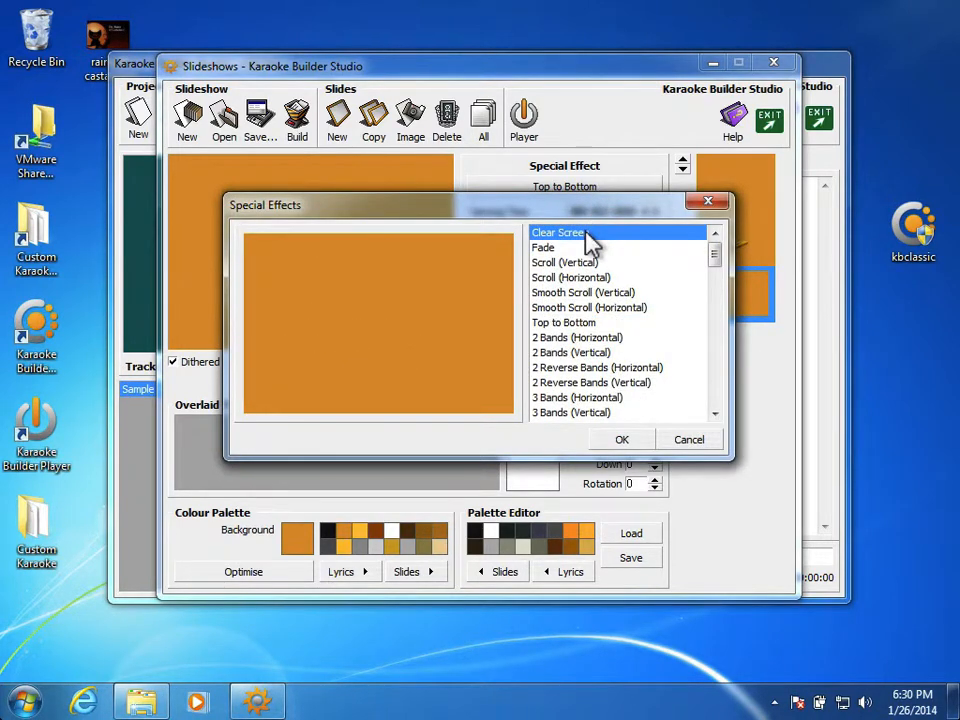
pyautogui.click(585, 246)
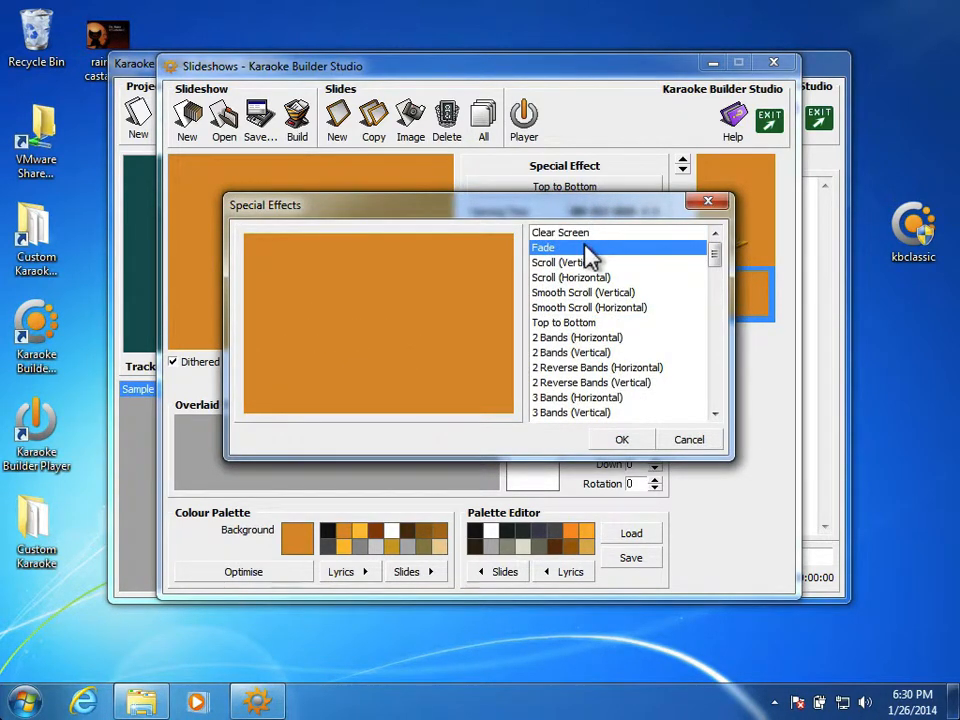
pyautogui.click(589, 263)
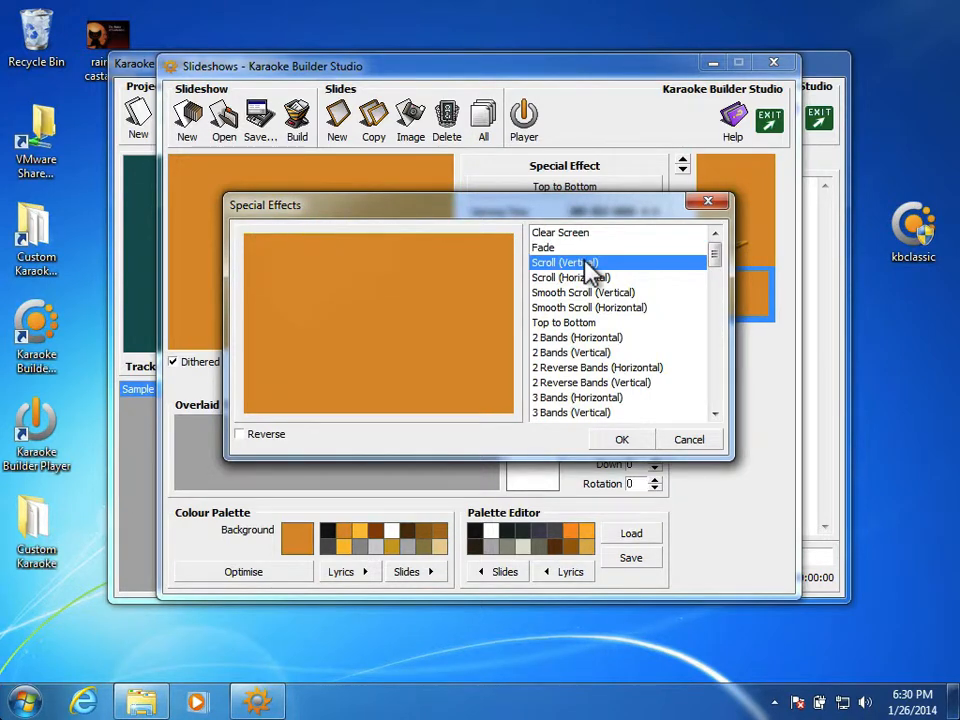
pyautogui.click(588, 294)
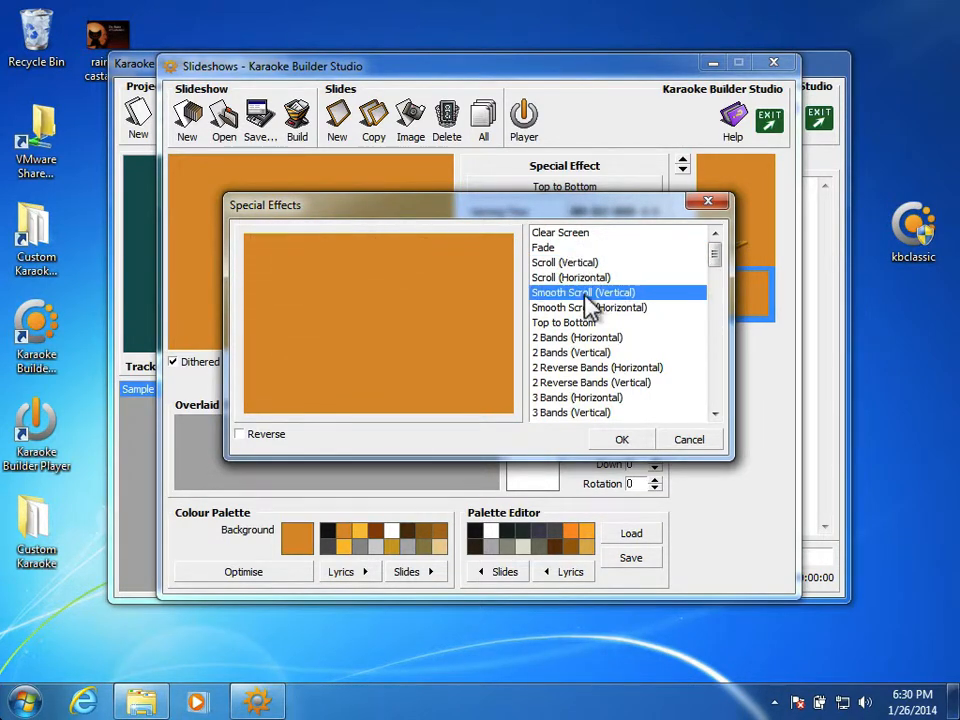
pyautogui.click(580, 338)
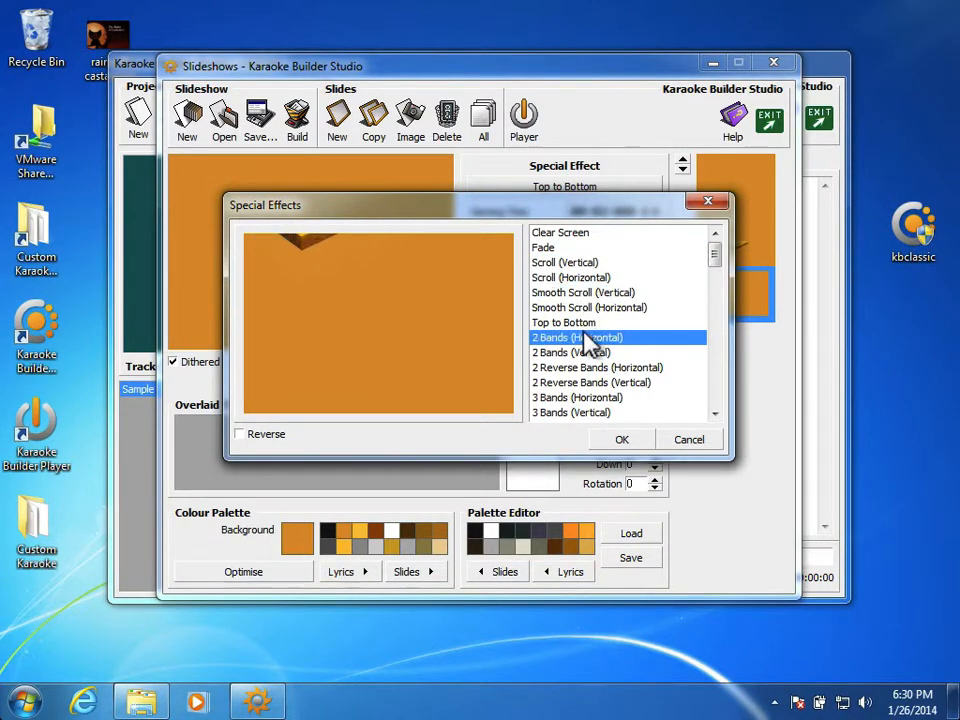
pyautogui.click(590, 386)
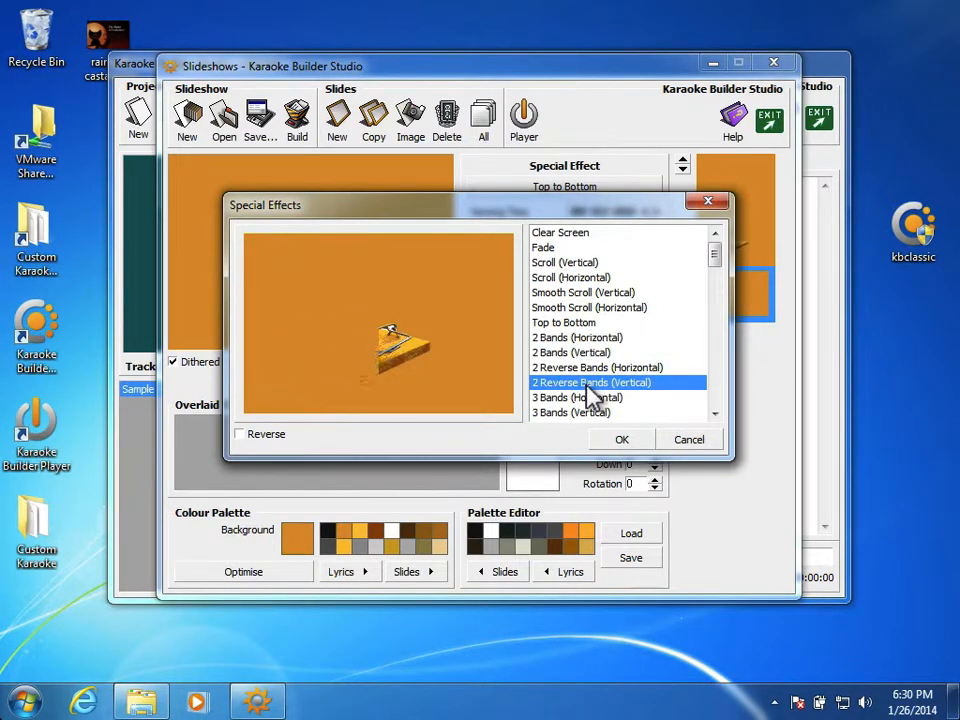
pyautogui.scroll(-1, 590, 388)
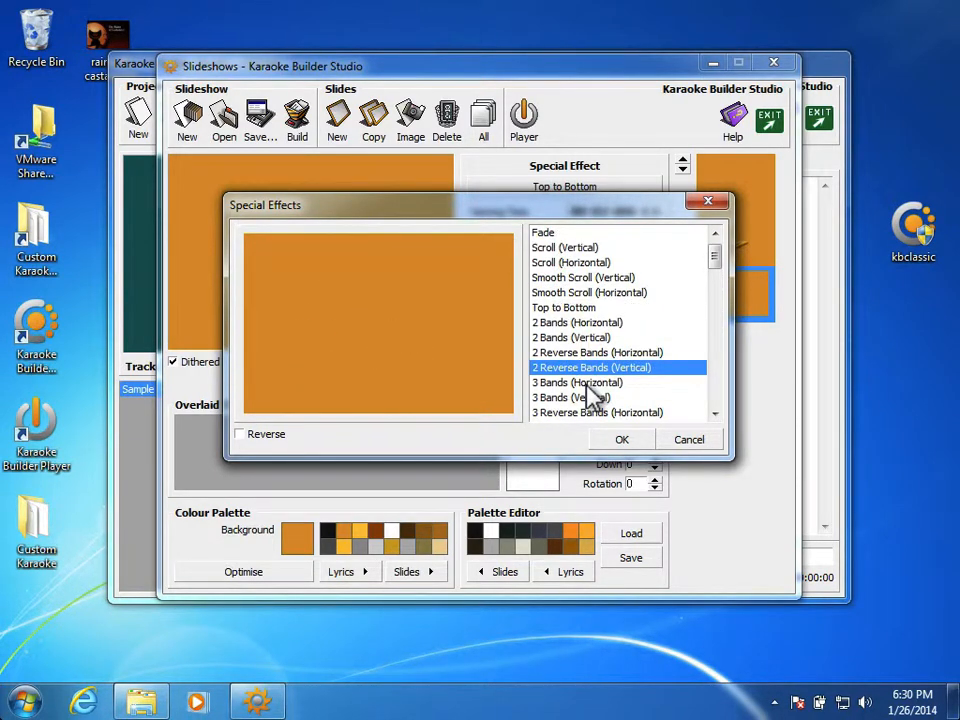
pyautogui.click(591, 389)
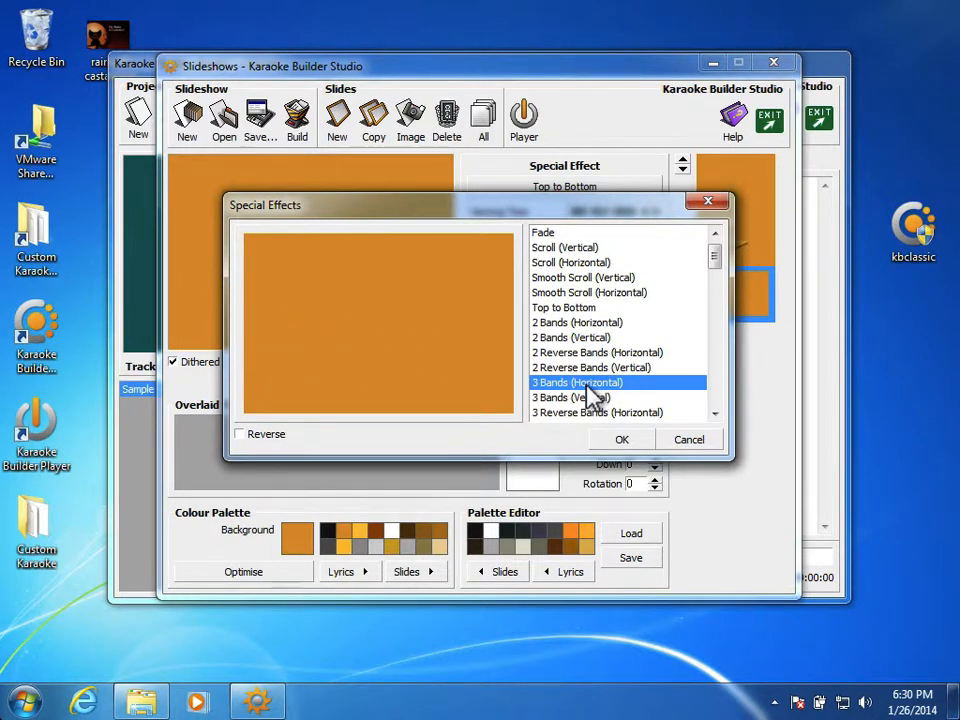
pyautogui.click(604, 235)
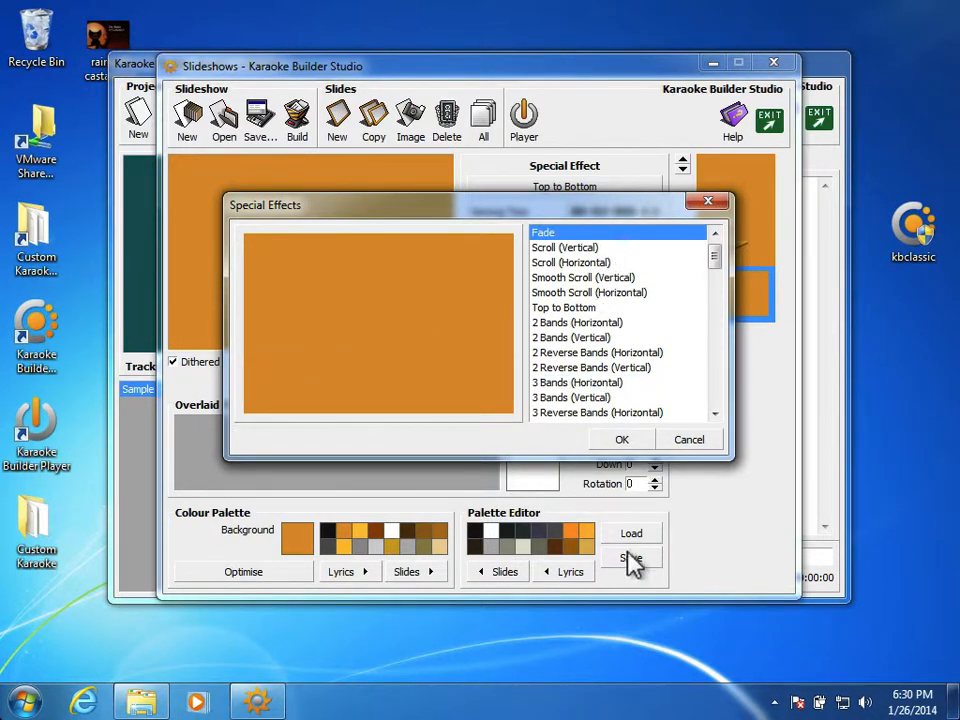
pyautogui.click(619, 442)
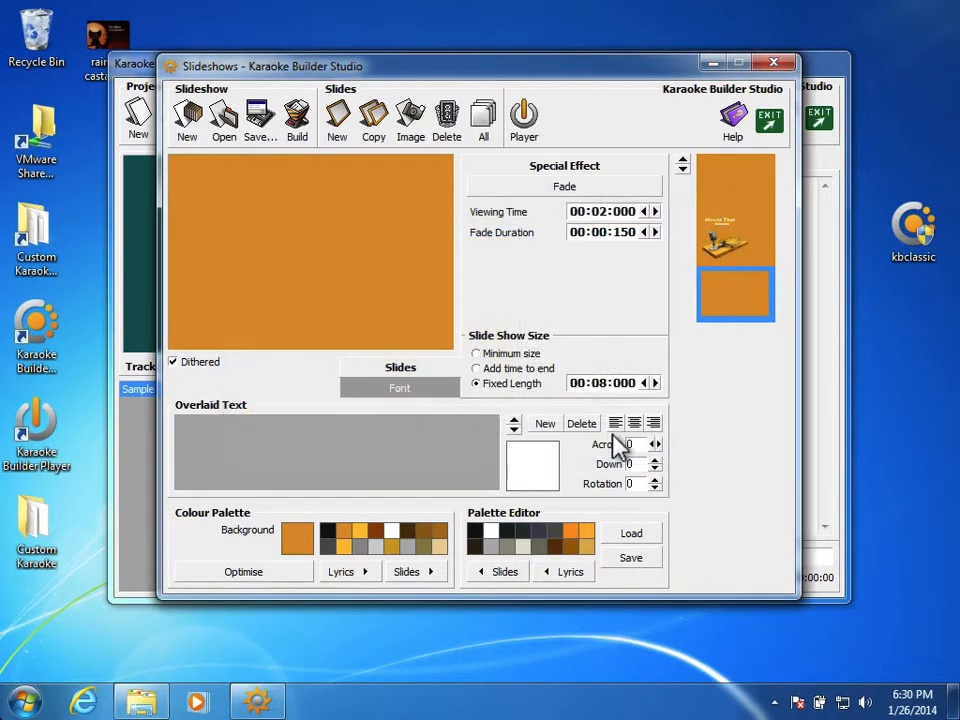
# Set the last empty slide's viewing time to 00:00:200 and its fade duration to 00:00:200.
pyautogui.click(643, 211)
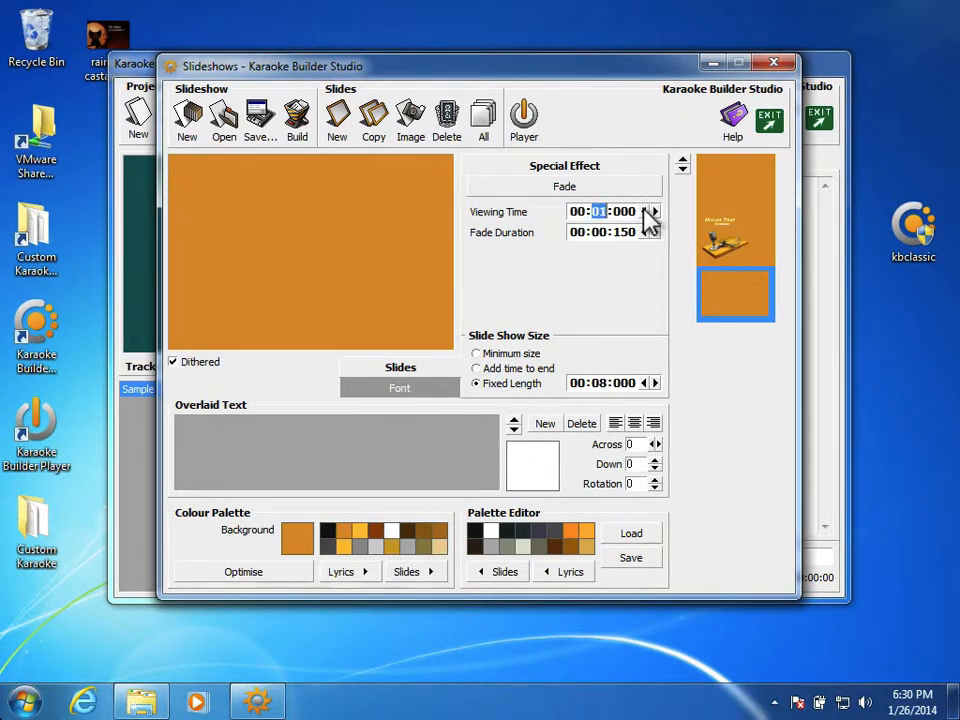
pyautogui.write('00')
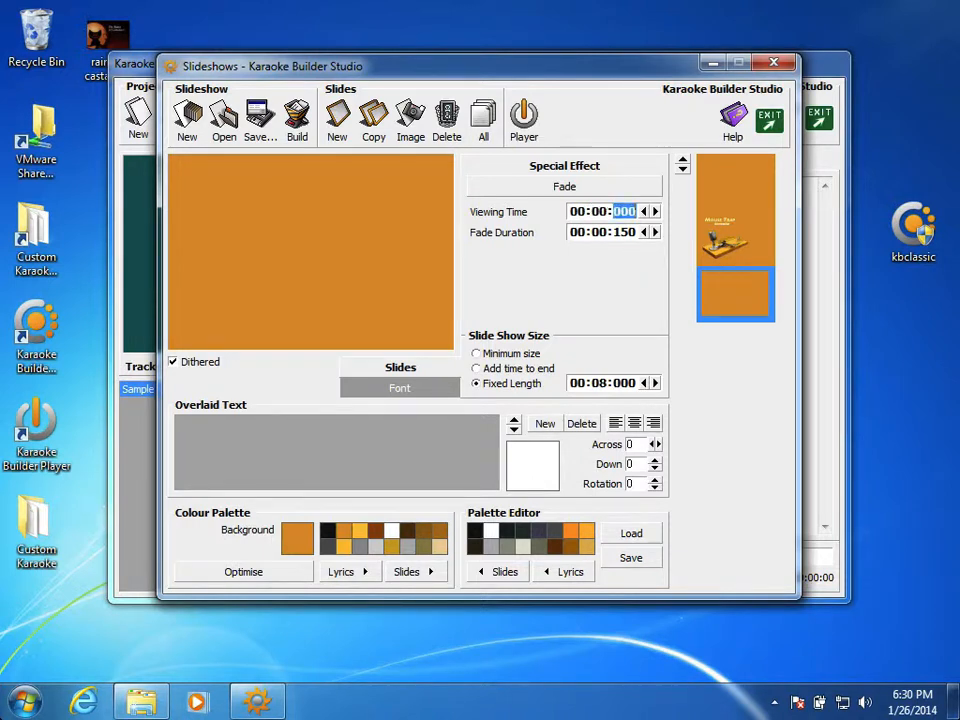
pyautogui.write('500')
pyautogui.press('Return')
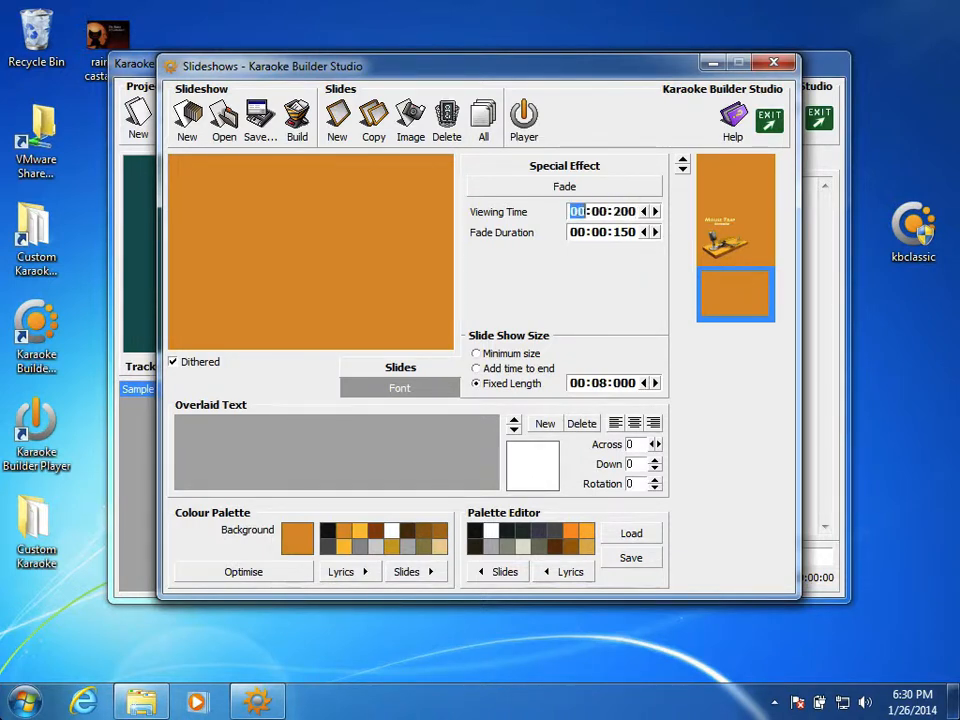
pyautogui.click(625, 211)
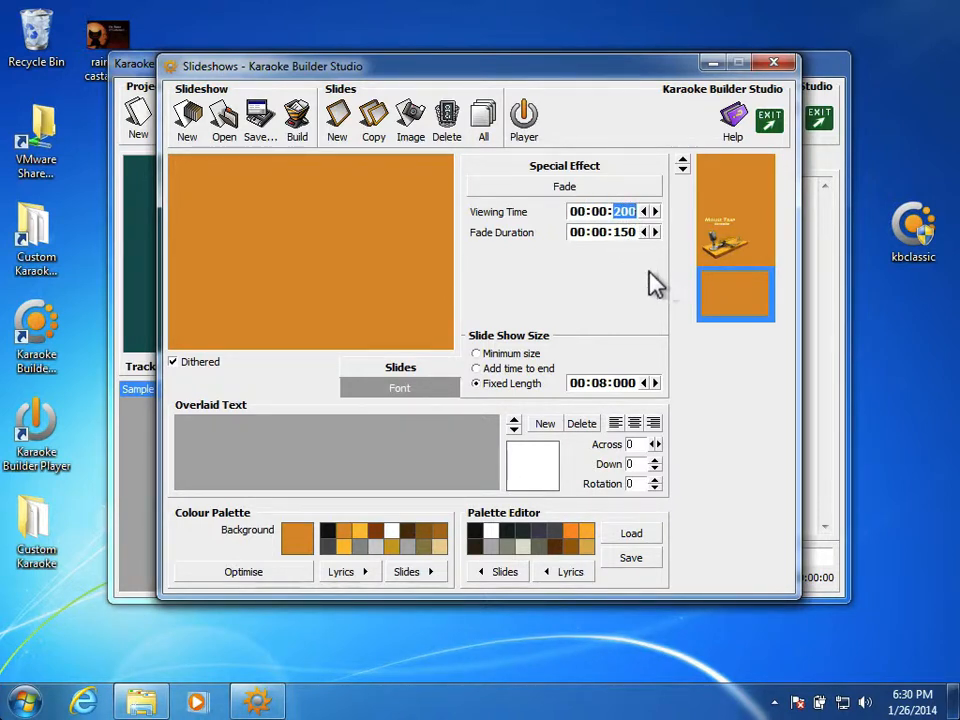
pyautogui.click(620, 231)
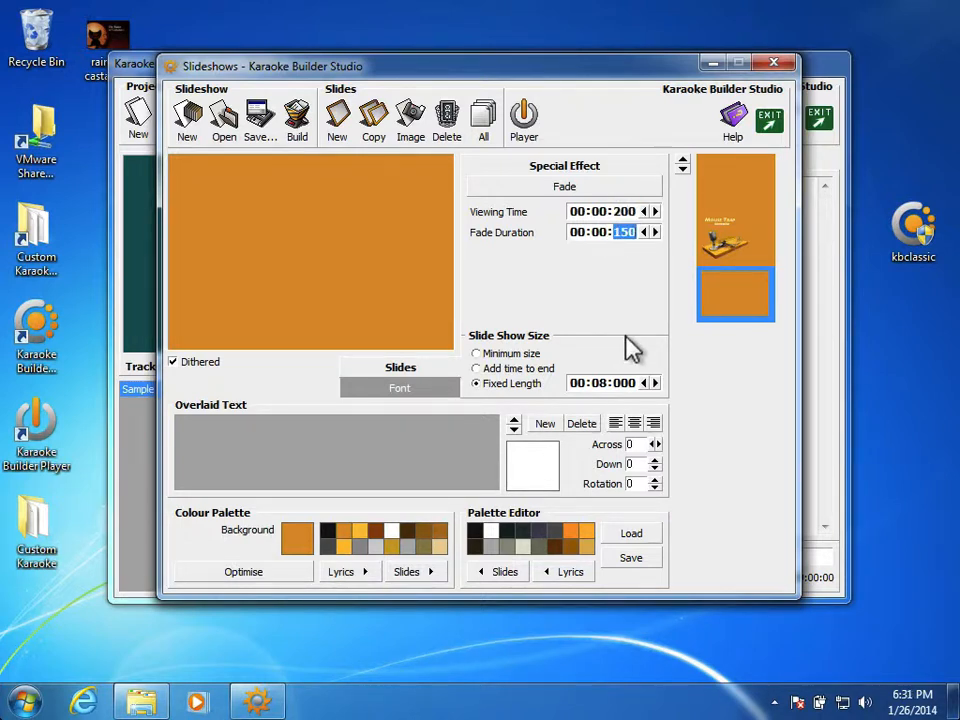
pyautogui.write('200')
pyautogui.press('Return')
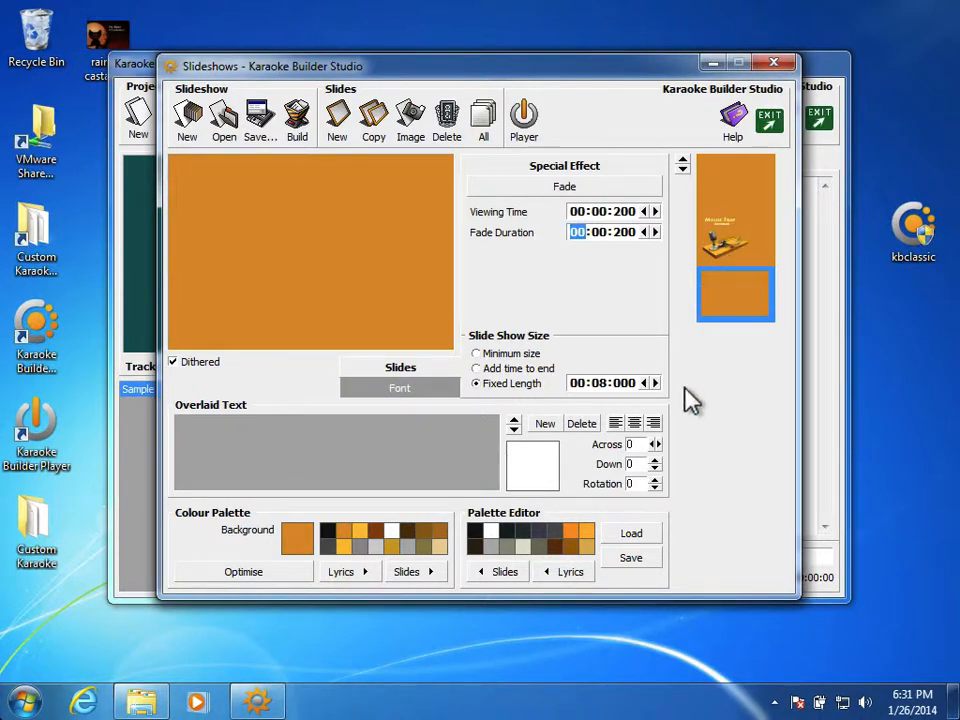
# Select the Mouse Trap title slide and save the slideshow project under the name Titles in the Tutorial folder.
pyautogui.click(757, 238)
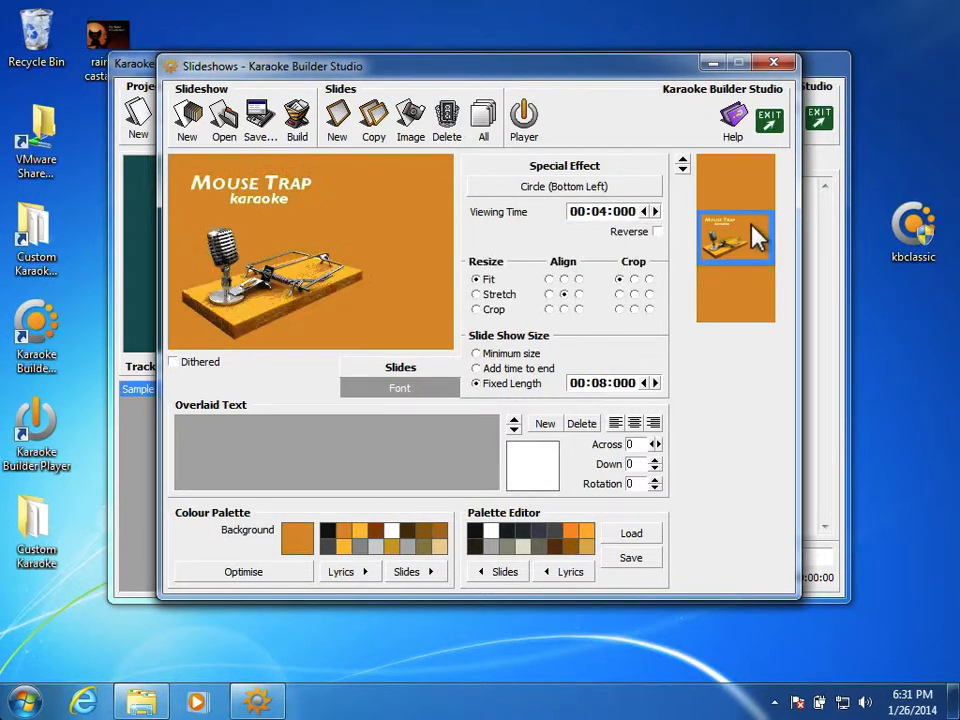
pyautogui.click(258, 124)
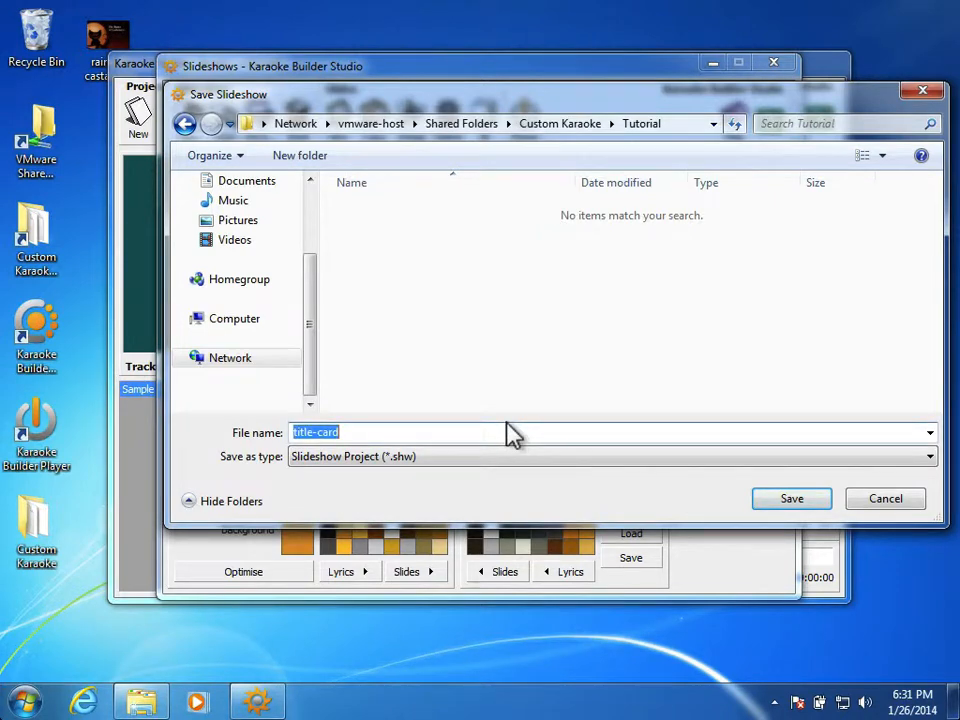
pyautogui.write('Titles')
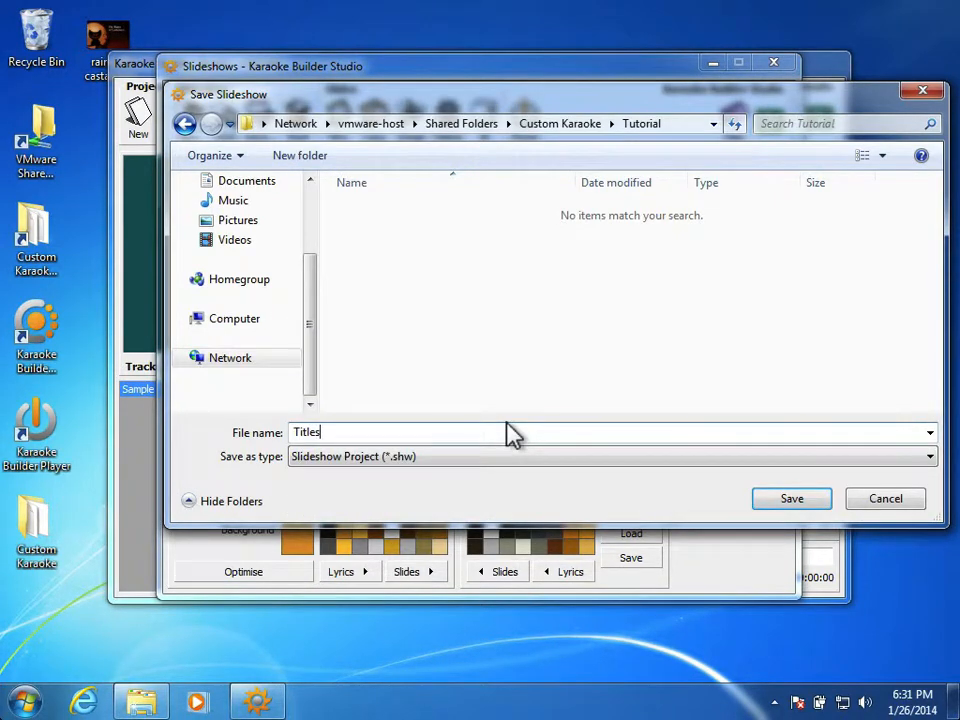
pyautogui.press('Return')
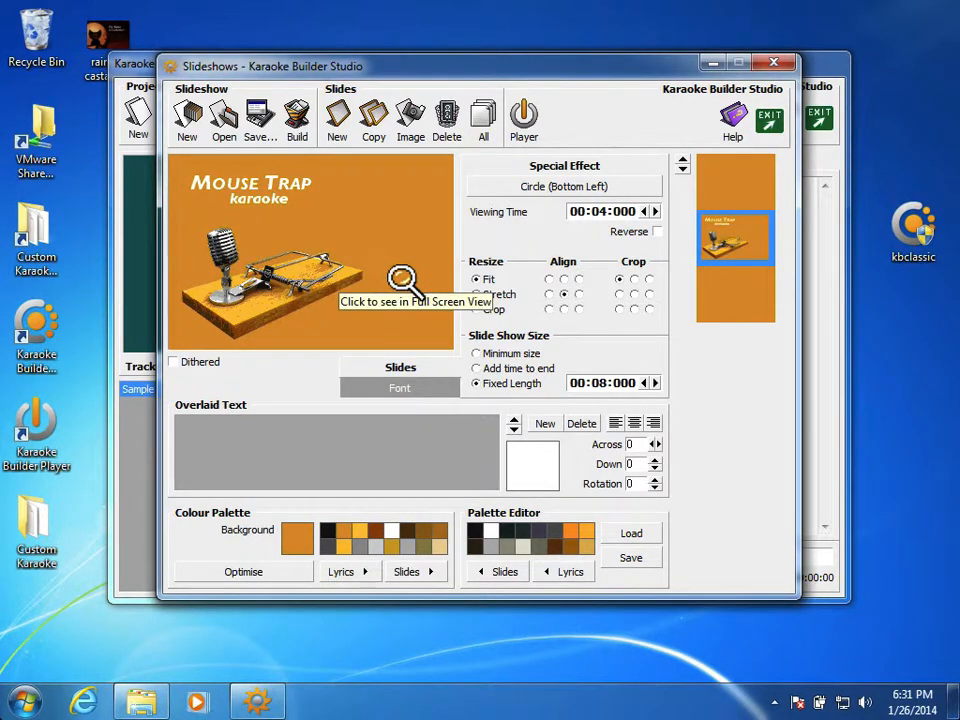
# Build the CD+G slideshow as Titles.cdg in the Tutorial folder, play it, and close the player.
pyautogui.click(296, 118)
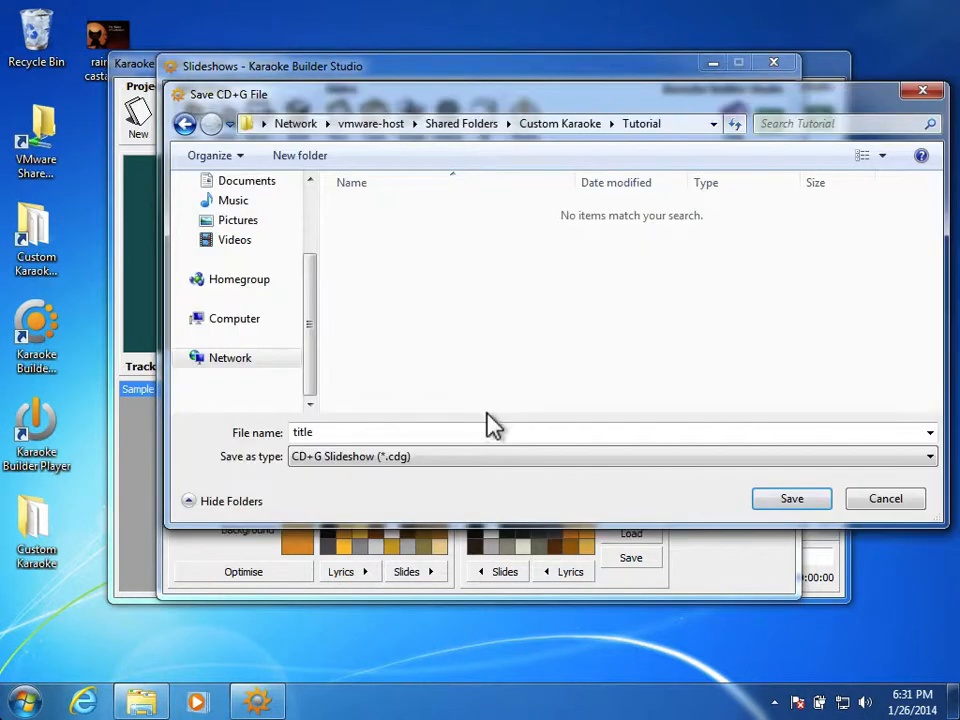
pyautogui.write('Title')
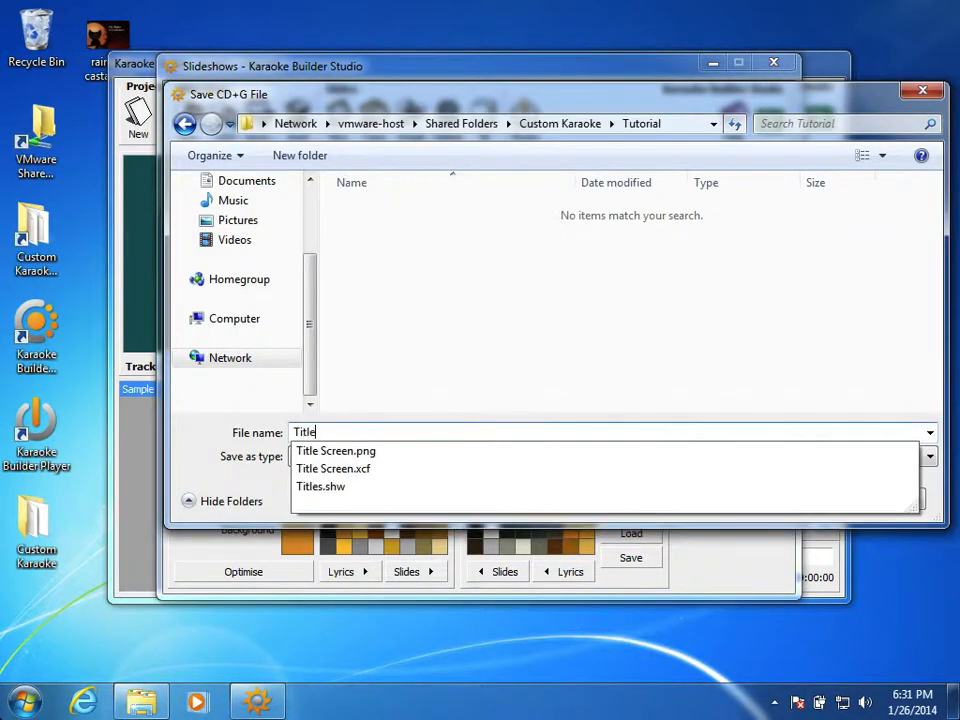
pyautogui.write('s.cp')
pyautogui.press('BackSpace')
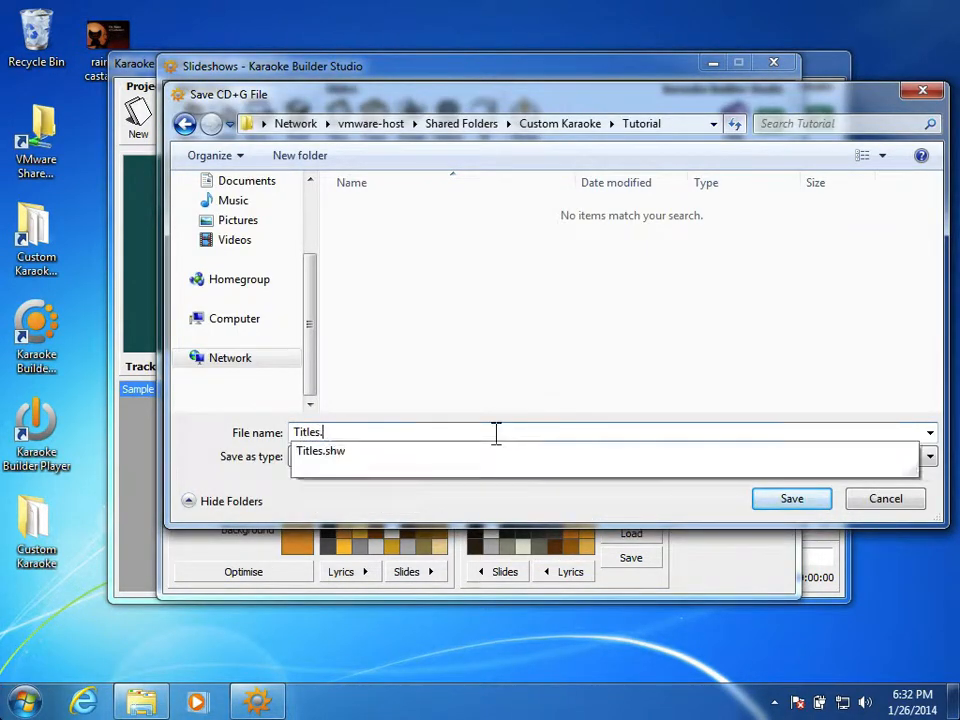
pyautogui.write('cp')
pyautogui.write('g')
pyautogui.press('Return')
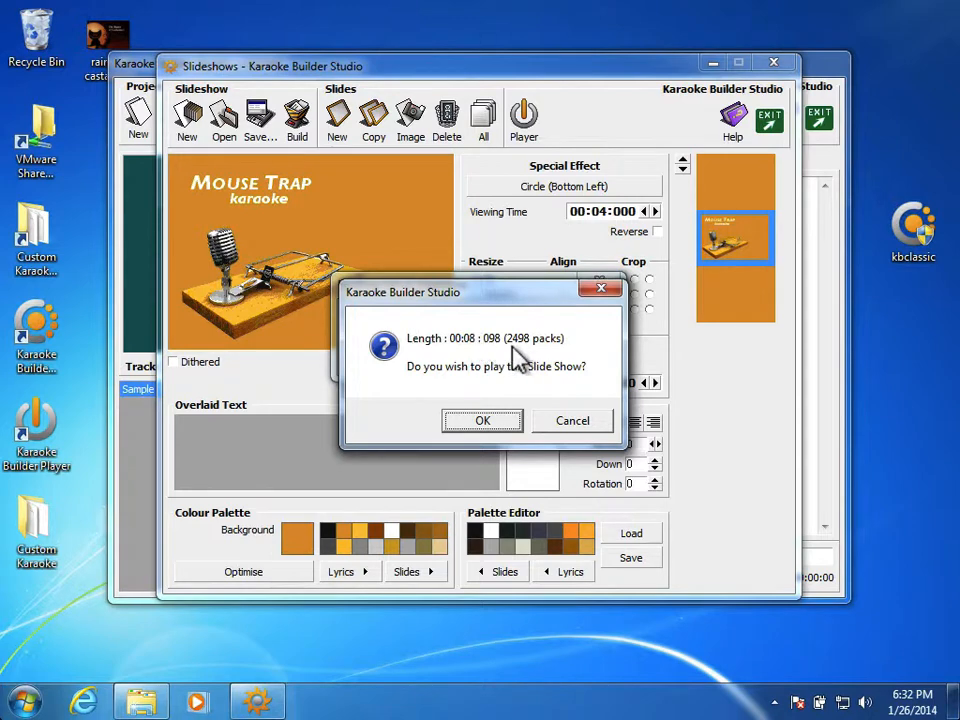
pyautogui.click(491, 428)
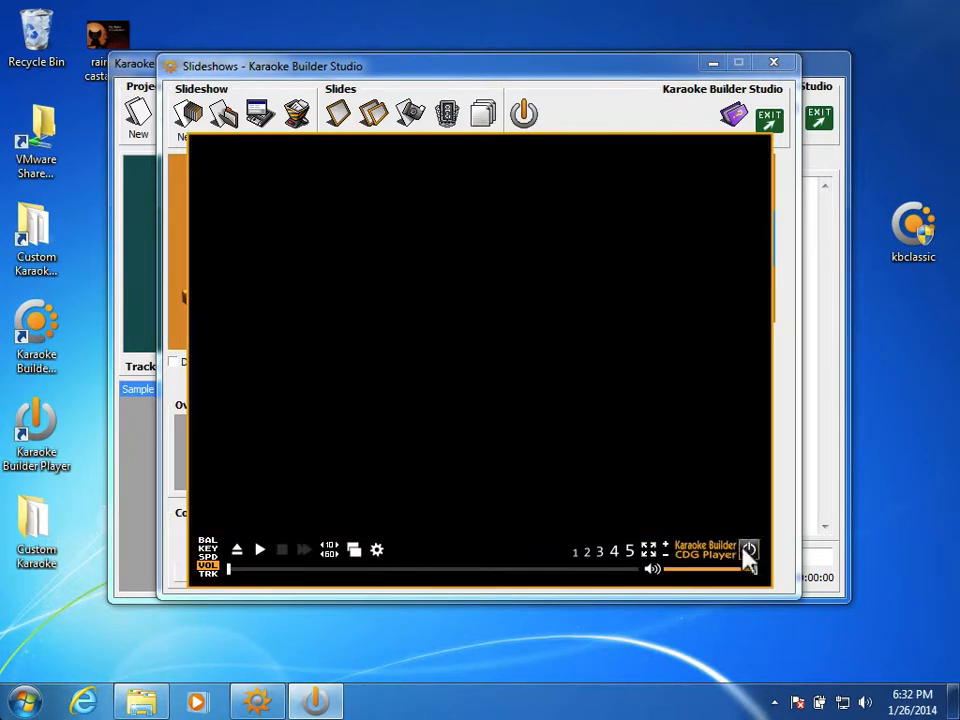
pyautogui.click(748, 552)
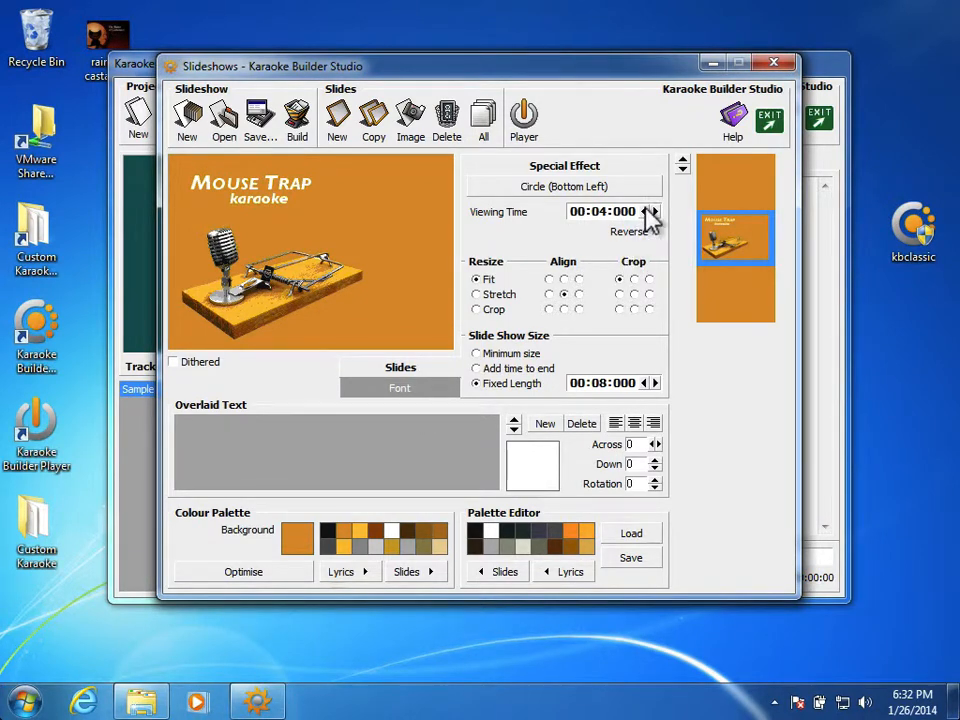
# Review the three slides' settings and set the slideshow's fixed length to 10 seconds.
pyautogui.click(713, 180)
pyautogui.click(715, 245)
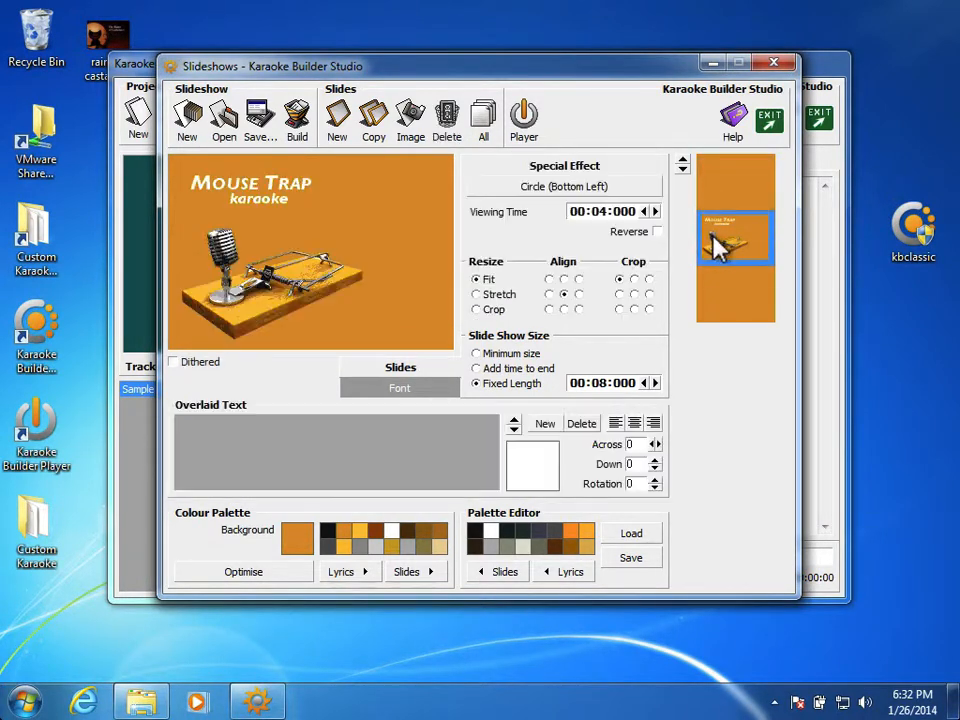
pyautogui.click(738, 305)
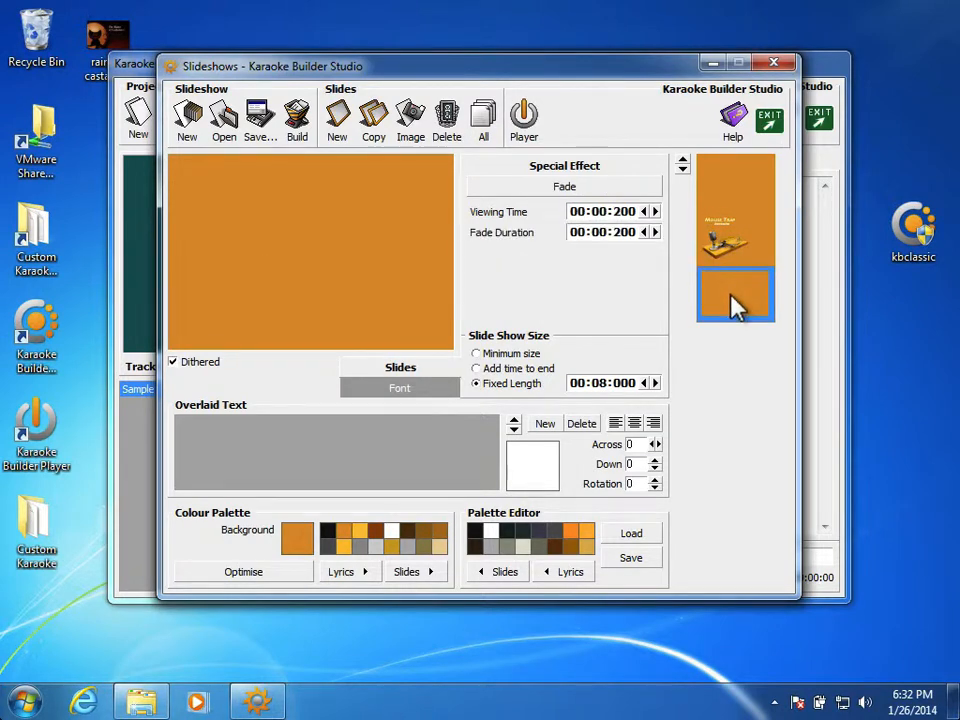
pyautogui.click(727, 226)
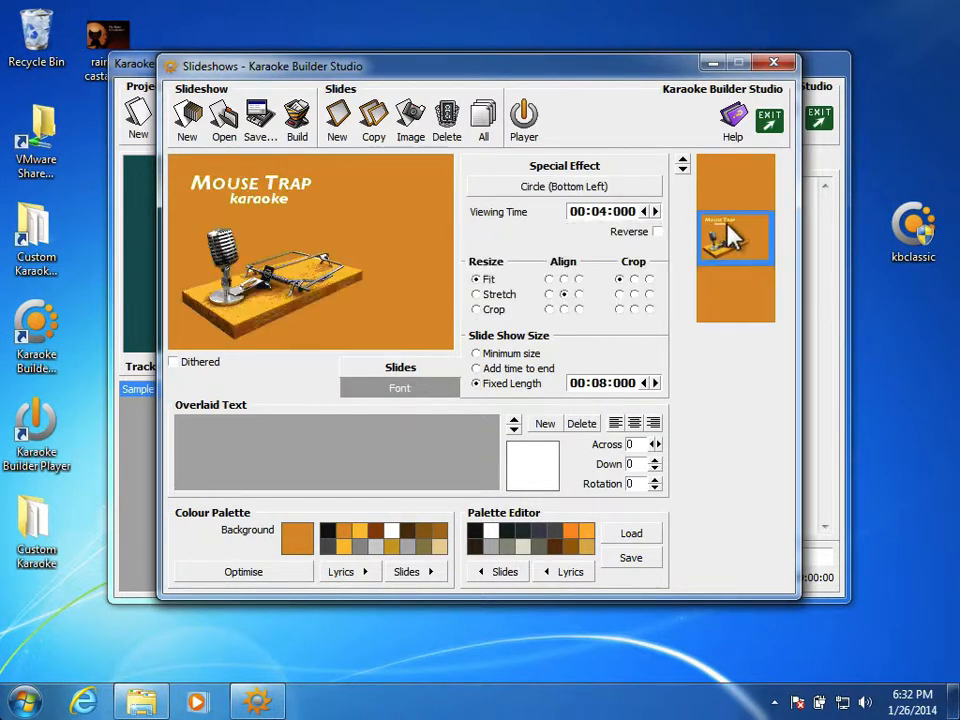
pyautogui.doubleClick(604, 210)
pyautogui.click(604, 208)
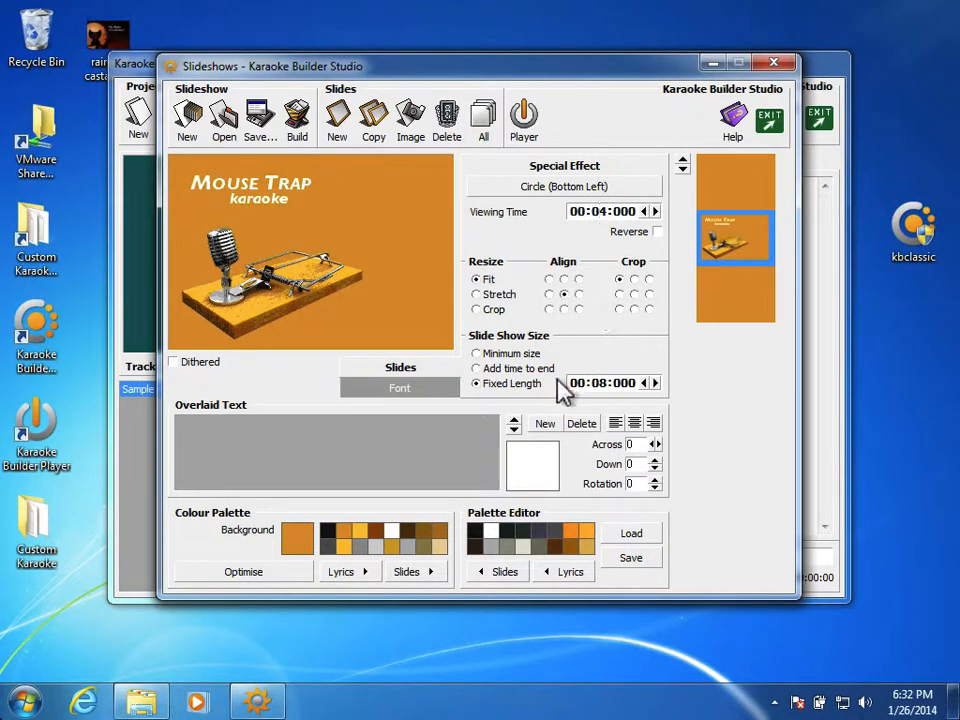
pyautogui.doubleClick(597, 382)
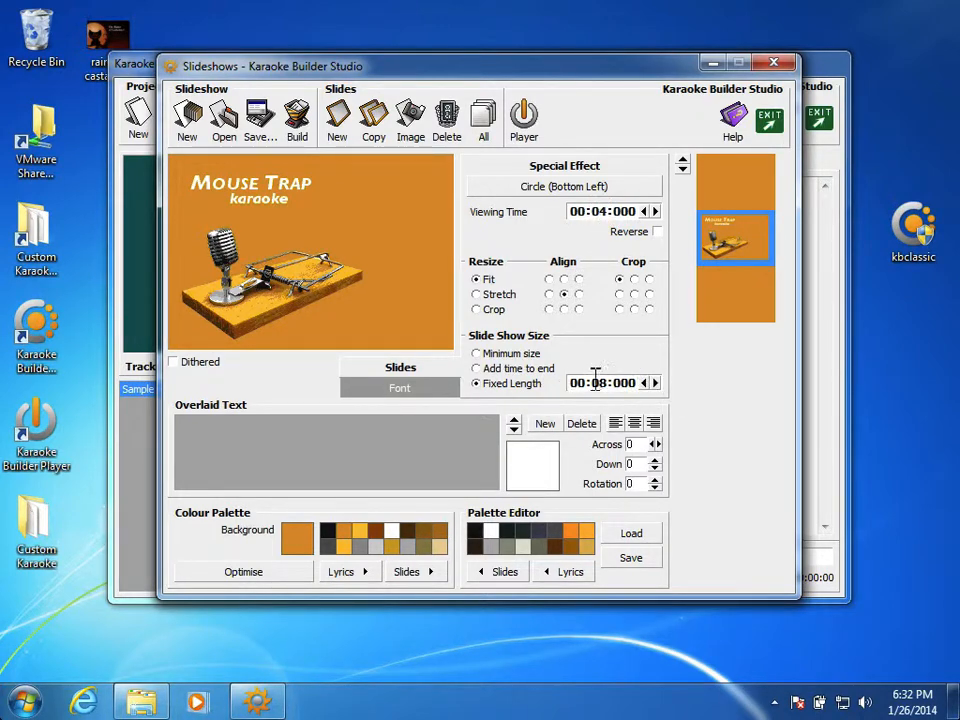
pyautogui.click(655, 384)
pyautogui.click(655, 384)
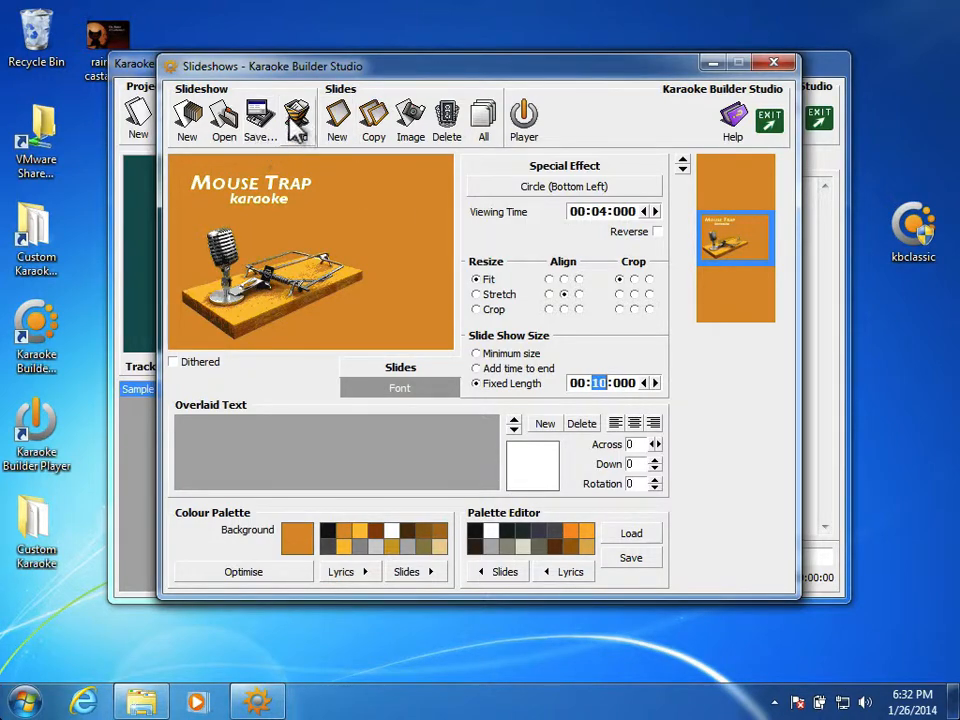
# Save the slideshow project again, replacing the existing Titles.shw file.
pyautogui.click(258, 118)
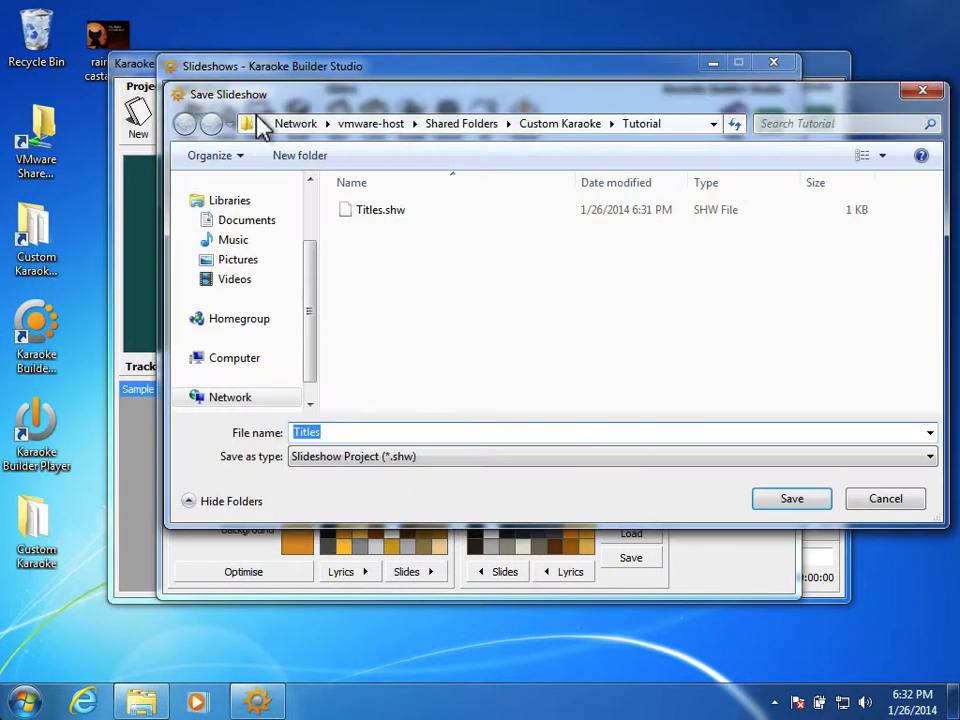
pyautogui.doubleClick(370, 222)
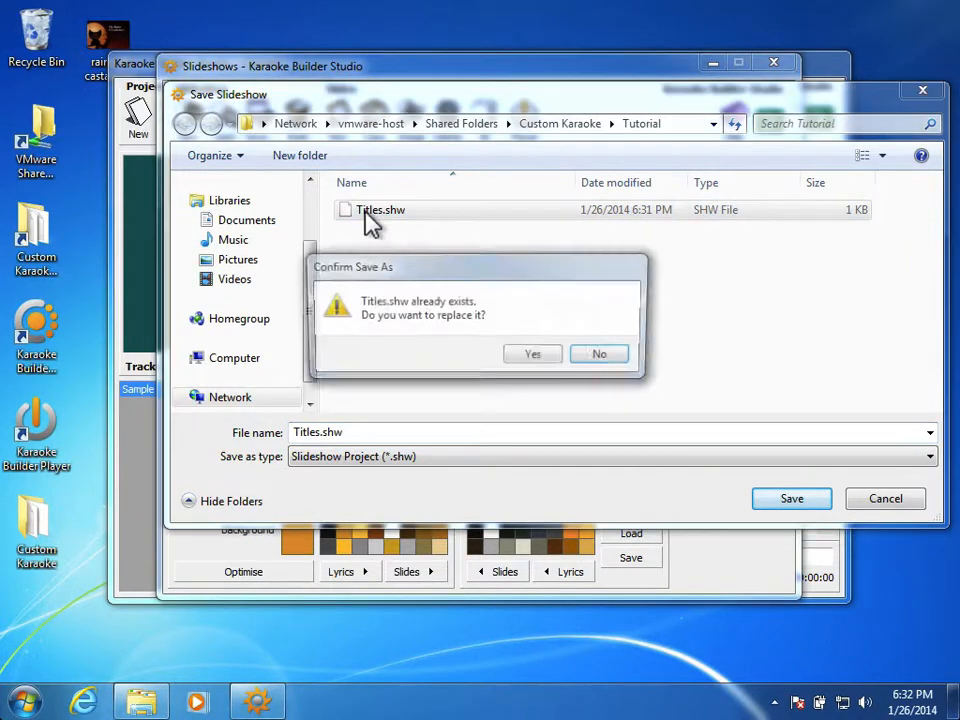
pyautogui.click(532, 356)
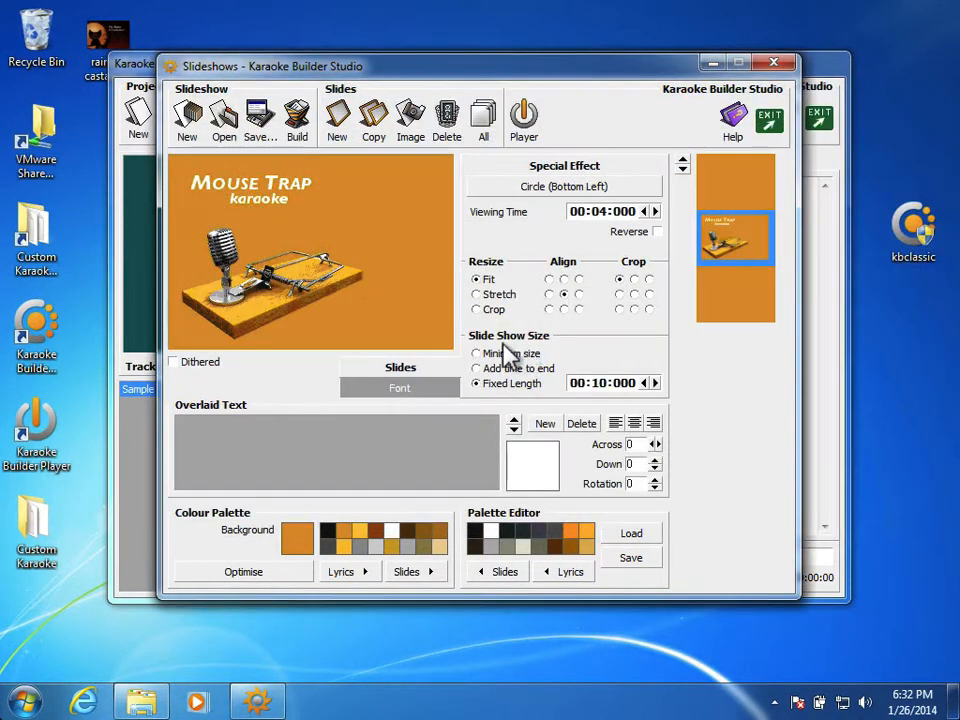
# Rebuild the CD+G slideshow over the existing Titles.cdg, play it, and close the player.
pyautogui.click(297, 117)
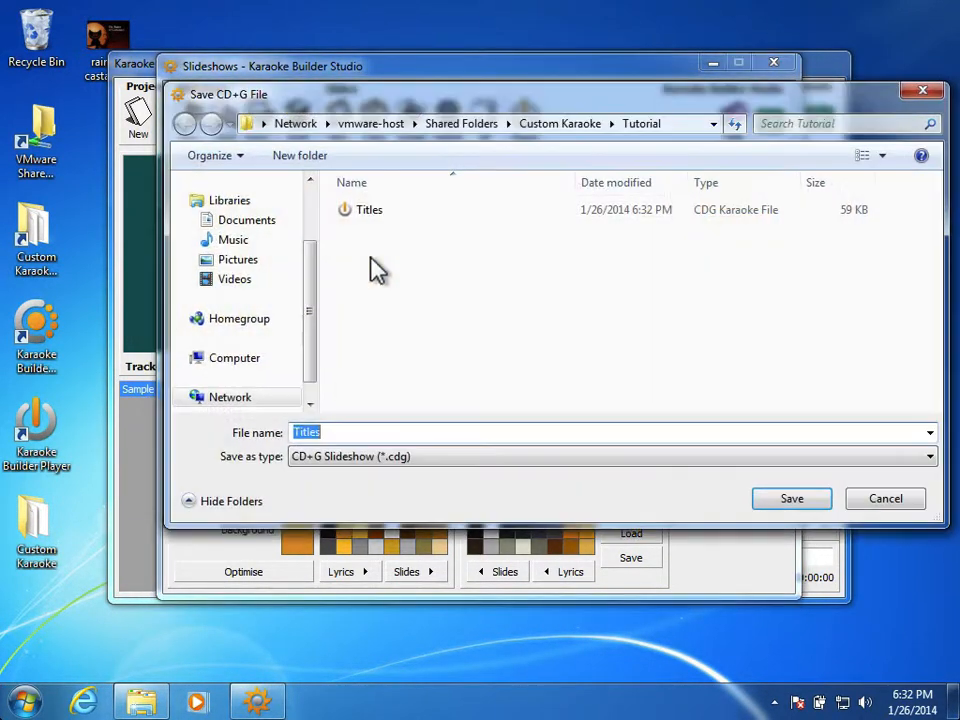
pyautogui.click(800, 497)
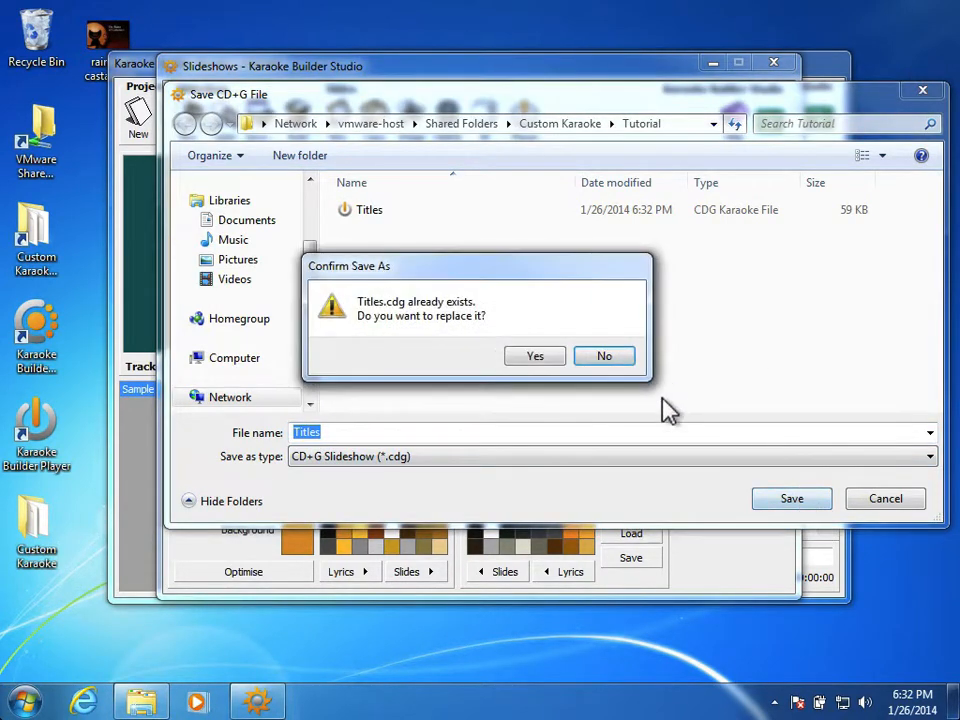
pyautogui.click(546, 360)
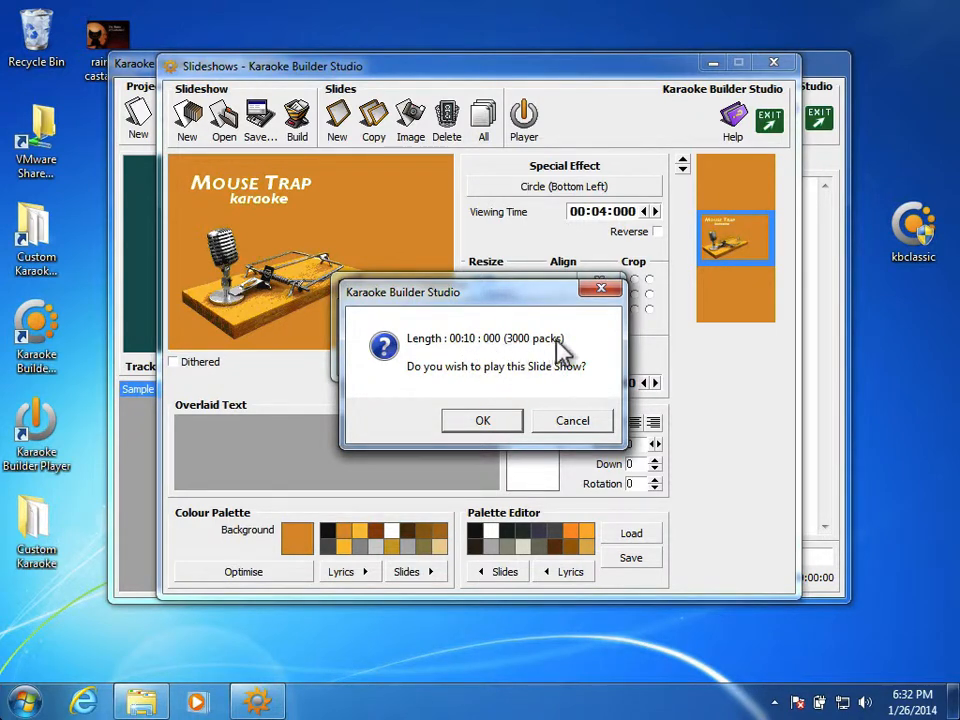
pyautogui.click(486, 423)
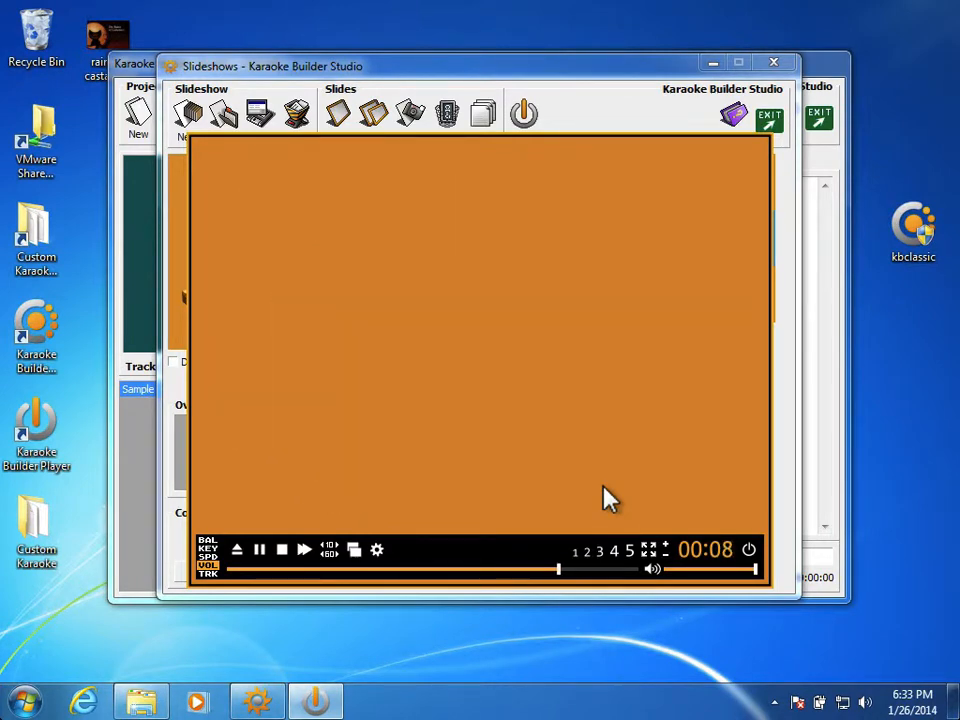
pyautogui.click(746, 551)
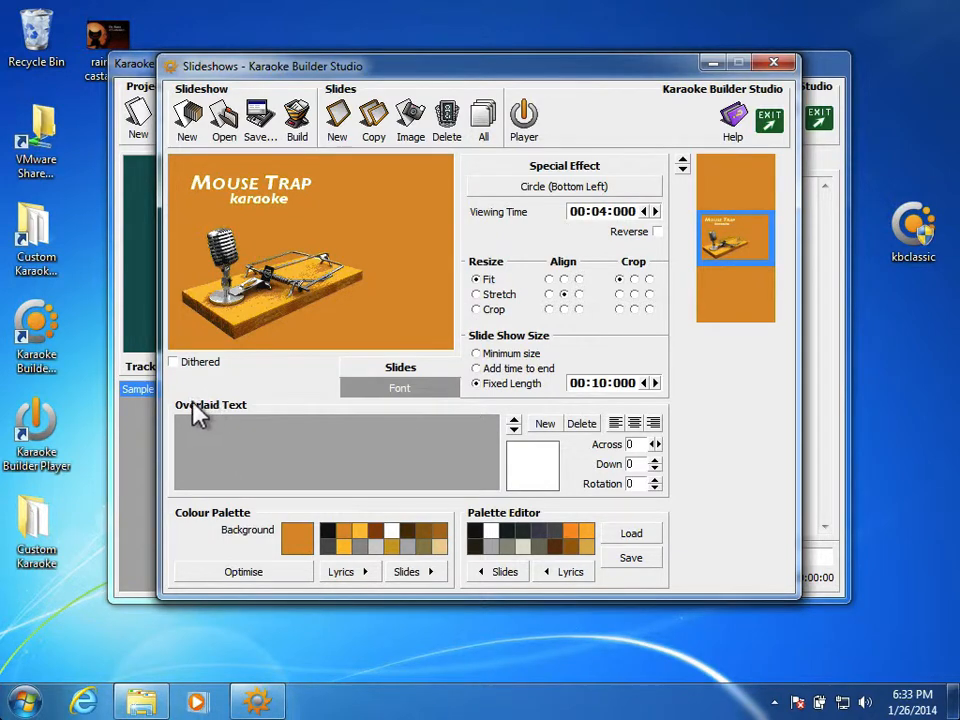
# Add the overlaid text "Hello Ma Baby" to the title slide and position it at 147 across and 50 down.
pyautogui.click(545, 424)
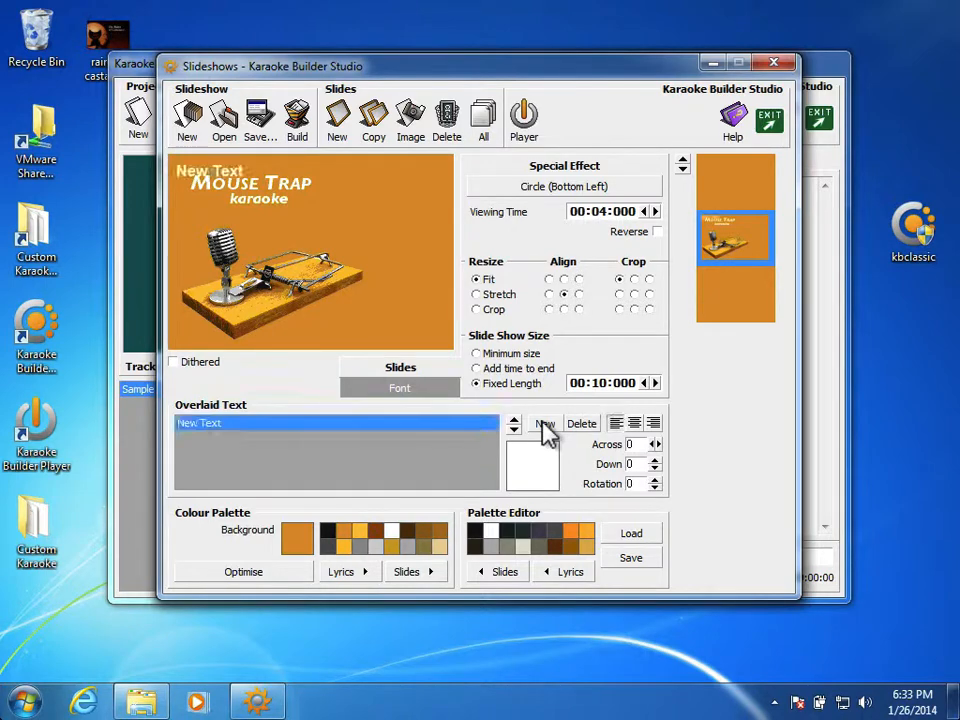
pyautogui.click(250, 422)
pyautogui.moveTo(235, 424); pyautogui.dragTo(177, 423)
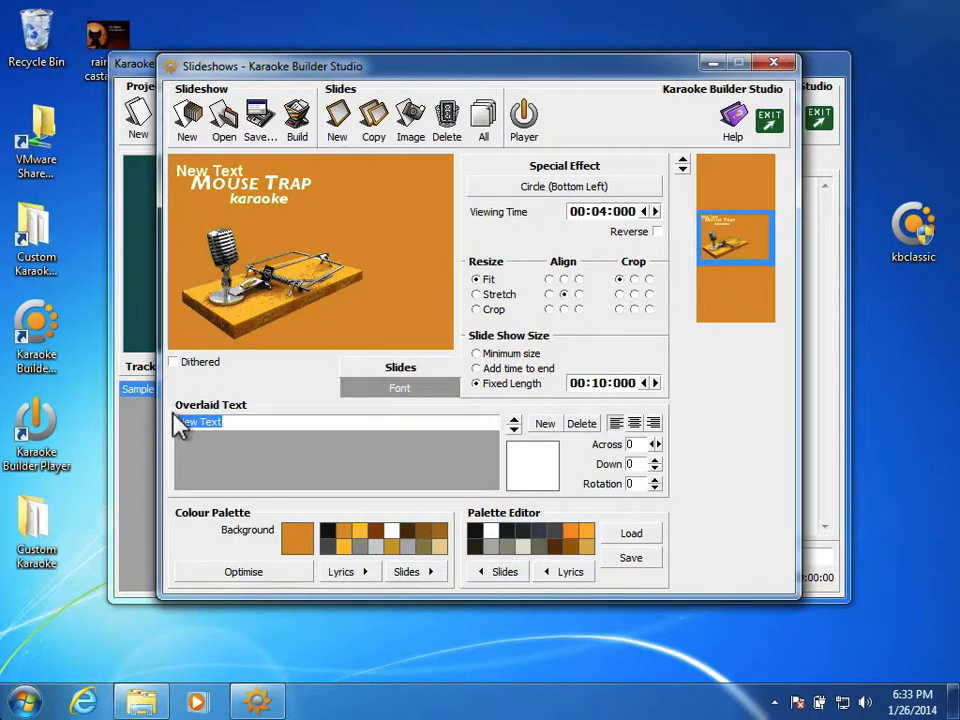
pyautogui.press('BackSpace')
pyautogui.write('Hello Ma Baby')
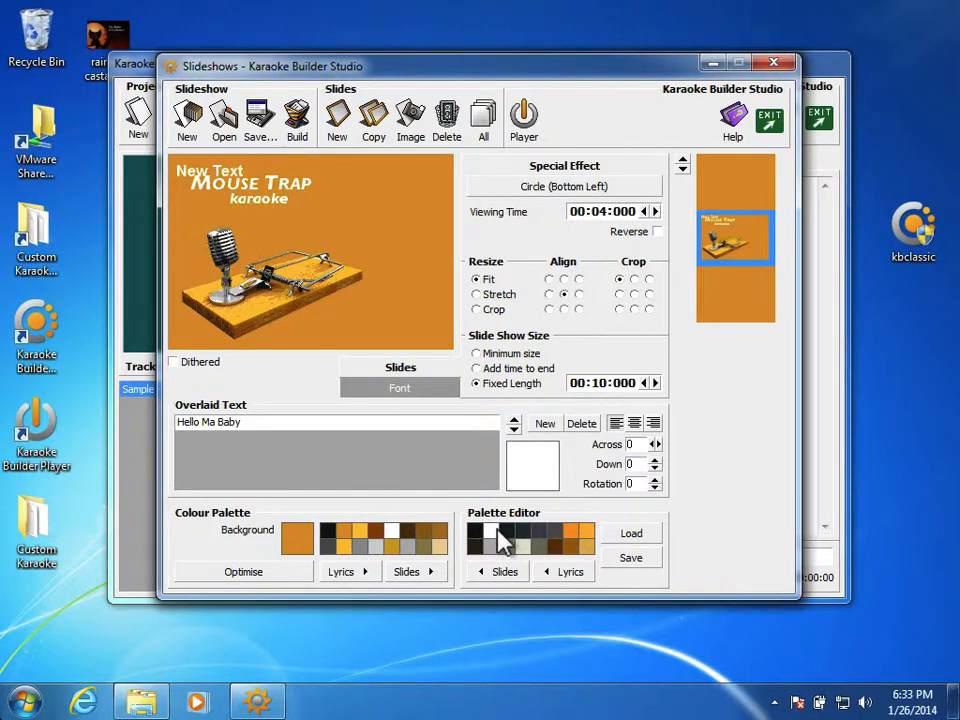
pyautogui.press('Return')
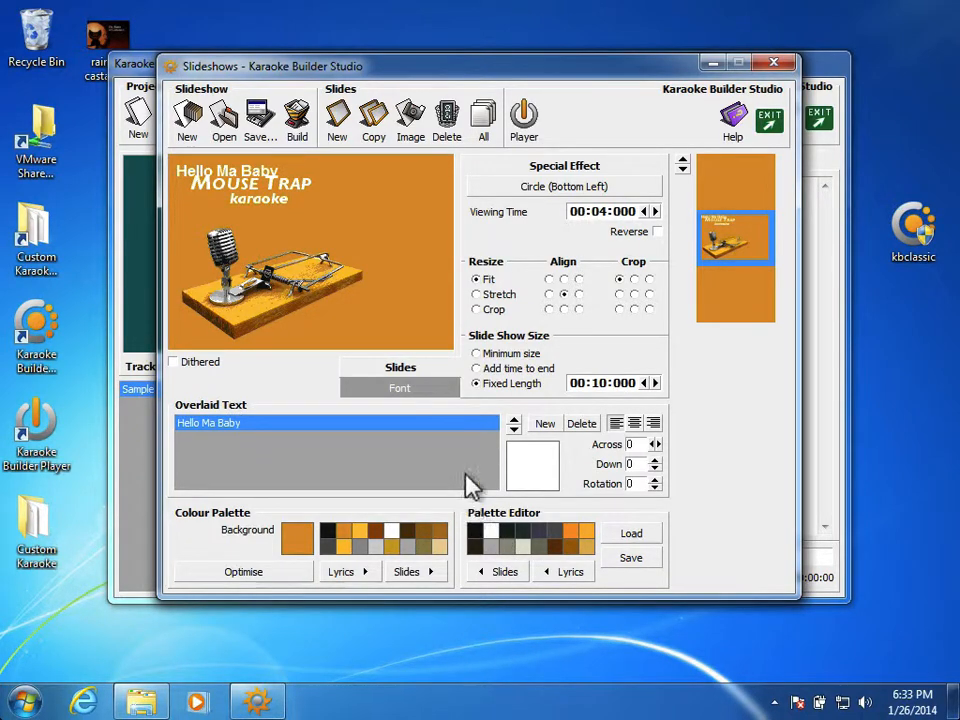
pyautogui.click(656, 467)
pyautogui.moveTo(656, 467); pyautogui.dragTo(655, 444)
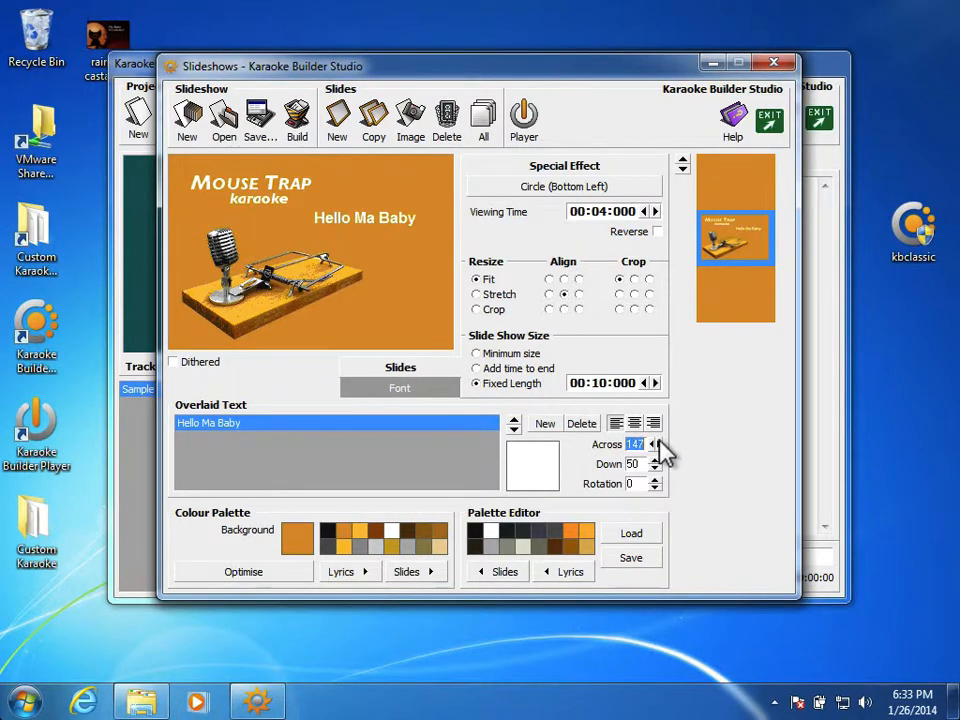
# Open the font settings for the Hello Ma Baby text and set its size to 16 pt.
pyautogui.click(400, 388)
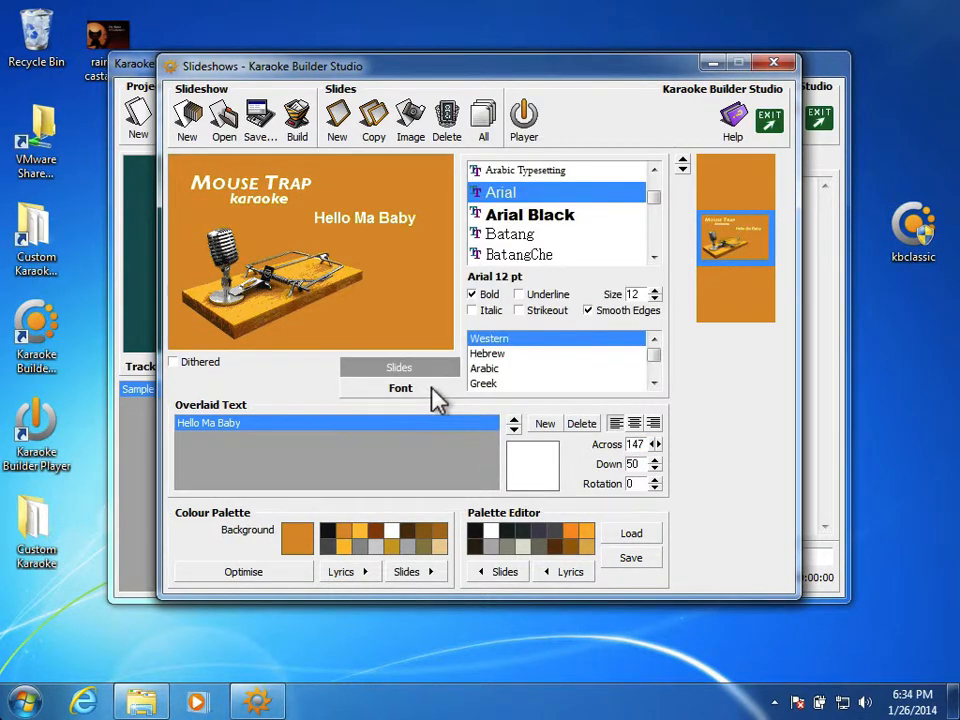
pyautogui.click(655, 290)
pyautogui.click(655, 290)
pyautogui.click(655, 290)
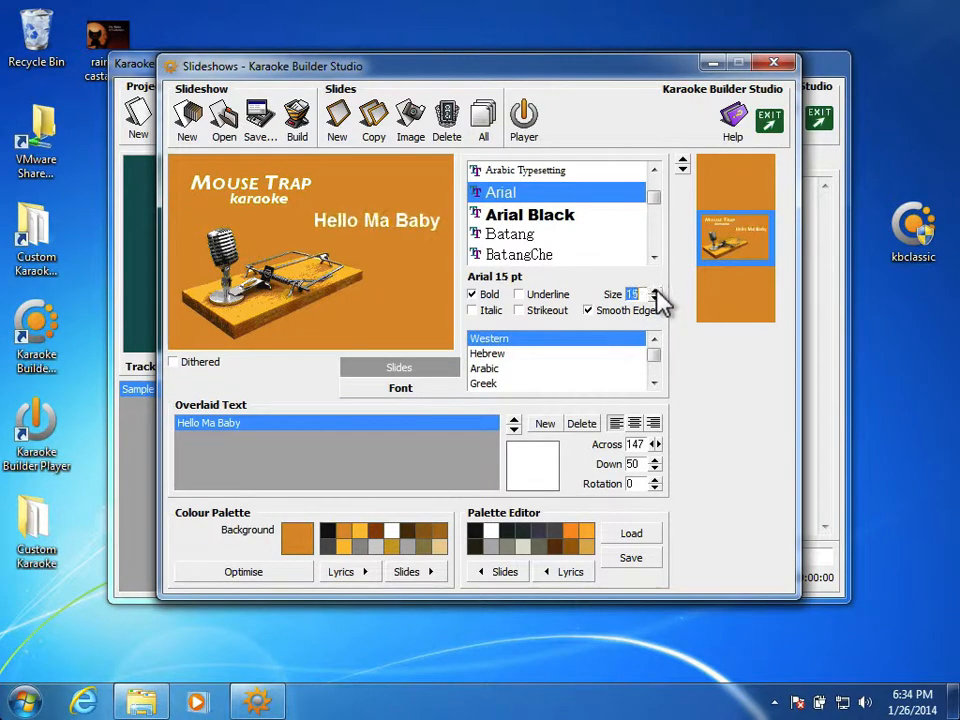
pyautogui.click(655, 290)
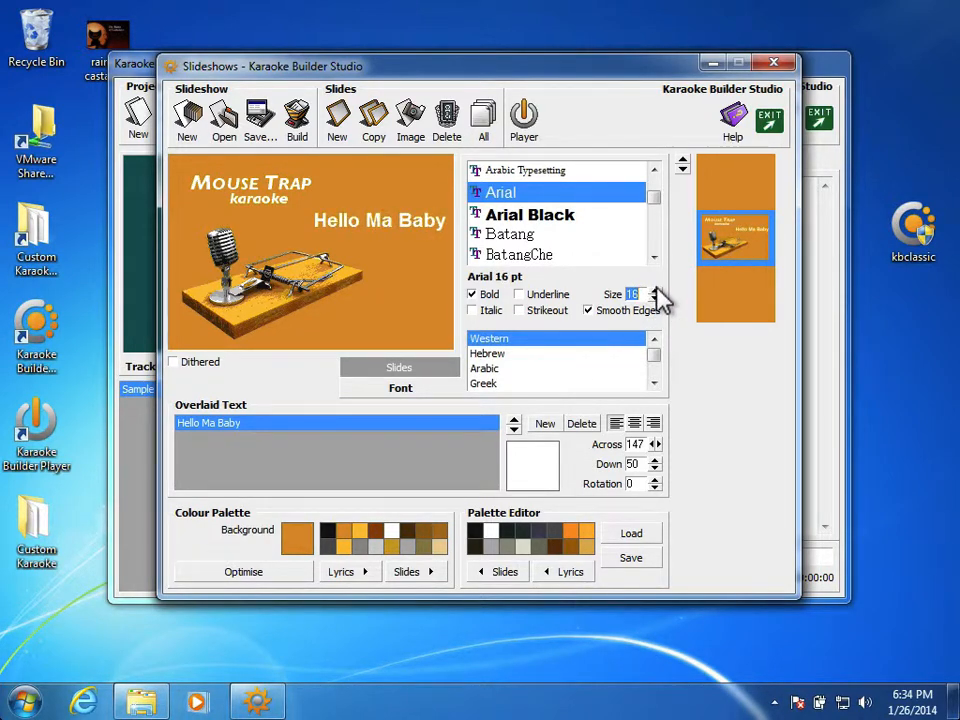
# Reposition the Hello Ma Baby text to 127 across and 55 down.
pyautogui.click(650, 444)
pyautogui.click(650, 444)
pyautogui.click(650, 444)
pyautogui.click(650, 444)
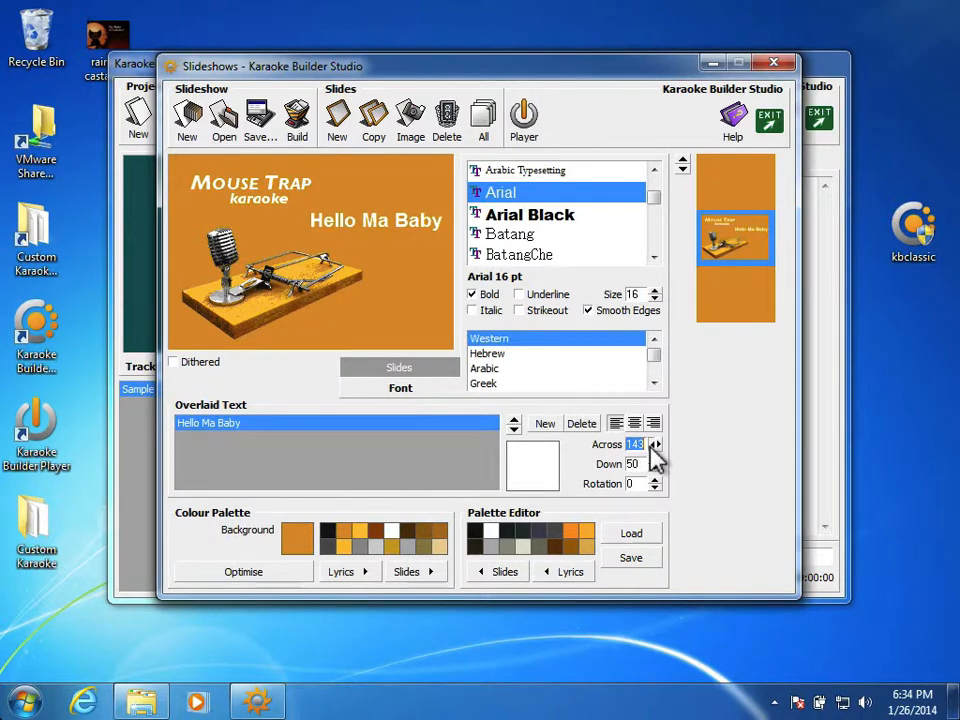
pyautogui.click(651, 445)
pyautogui.click(651, 445)
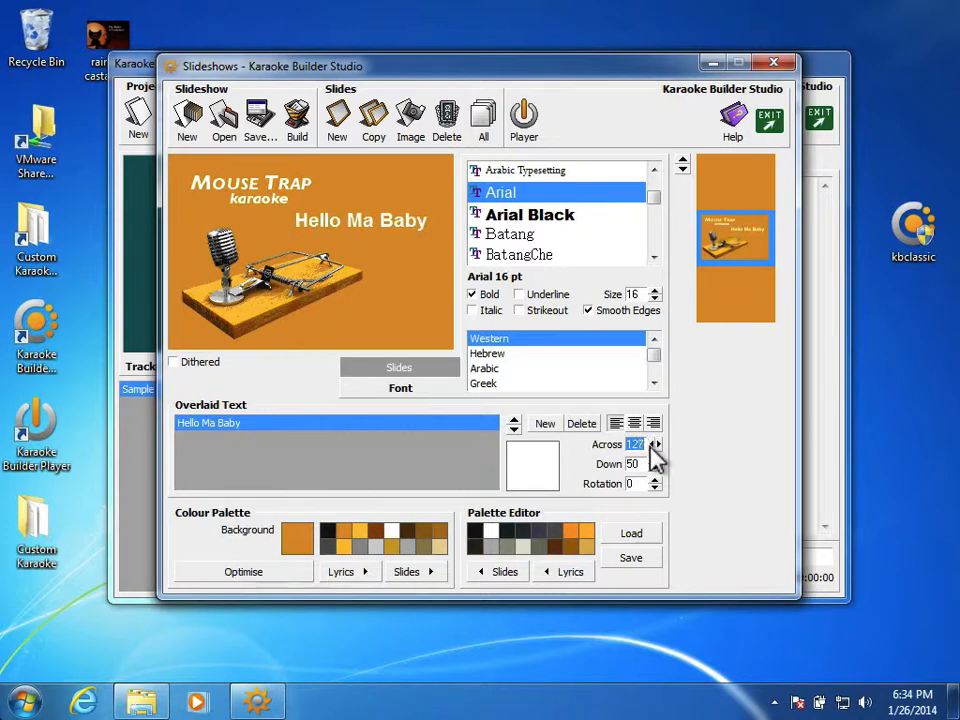
pyautogui.click(653, 468)
pyautogui.click(653, 468)
pyautogui.click(653, 468)
pyautogui.click(653, 468)
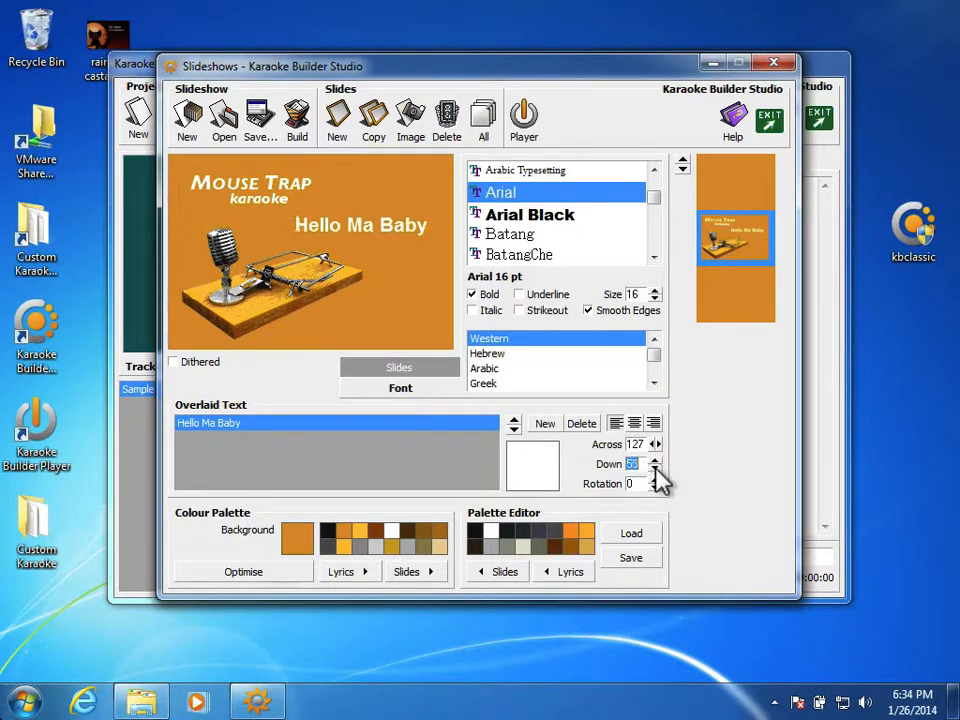
# Change the font of the Hello Ma Baby text to Segoe Marker.
pyautogui.click(654, 203)
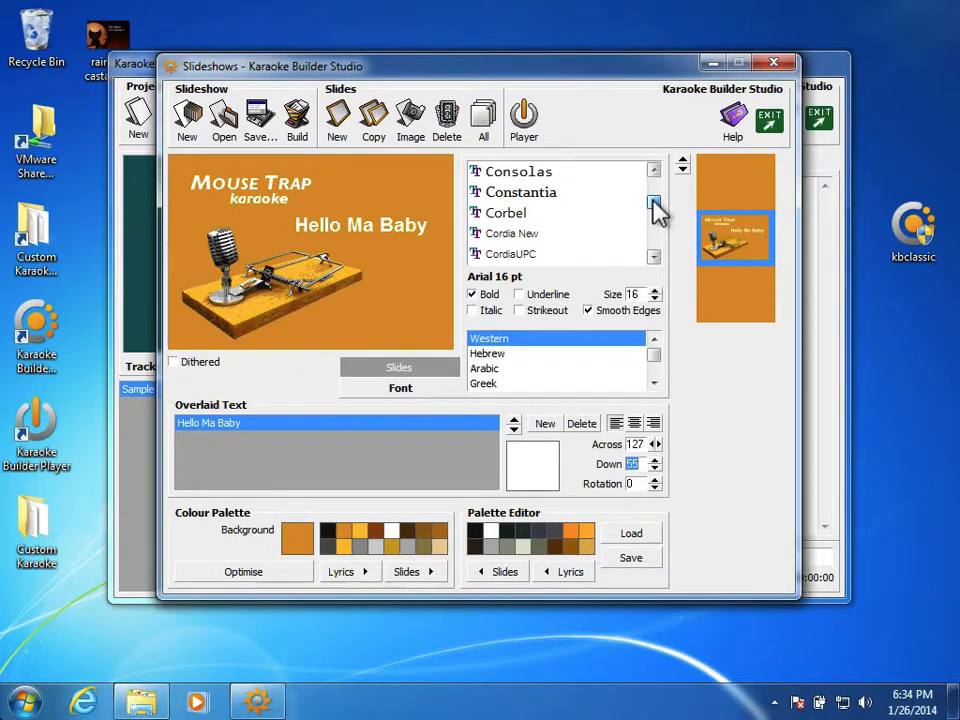
pyautogui.scroll(-1, 655, 203)
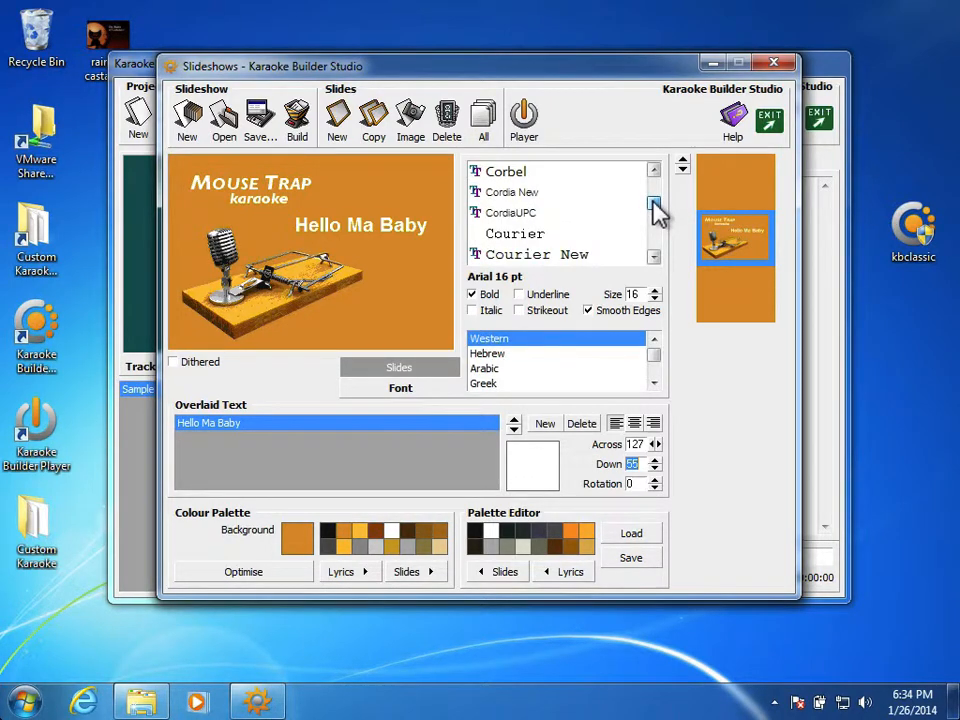
pyautogui.moveTo(655, 203); pyautogui.dragTo(657, 237)
pyautogui.scroll(-1, 659, 205)
pyautogui.click(551, 199)
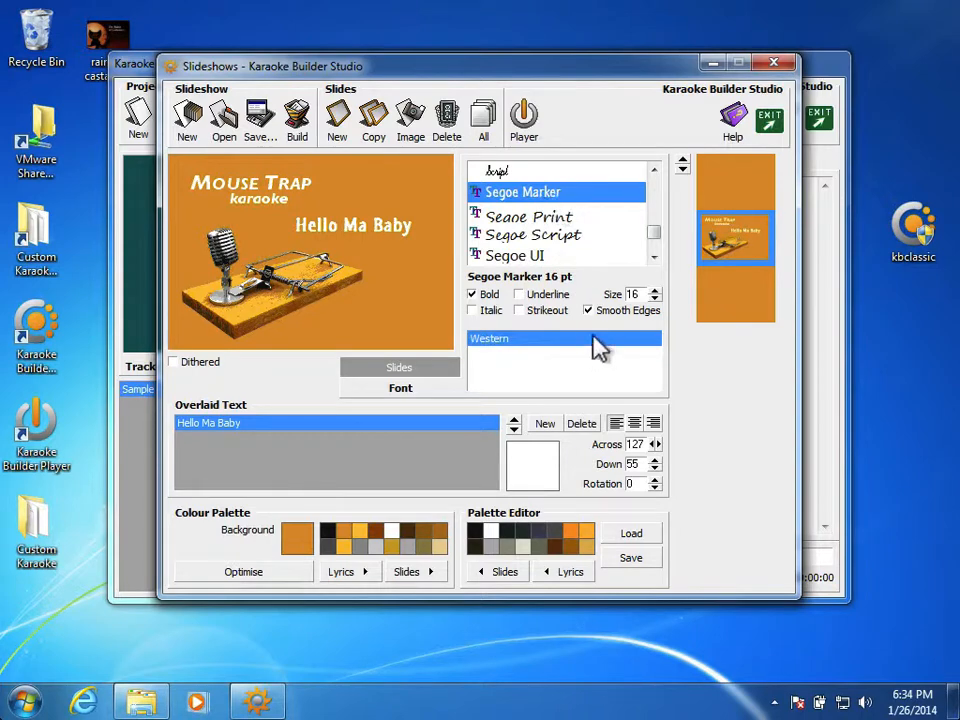
# Increase the size of the Hello Ma Baby text to 21 pt.
pyautogui.click(655, 289)
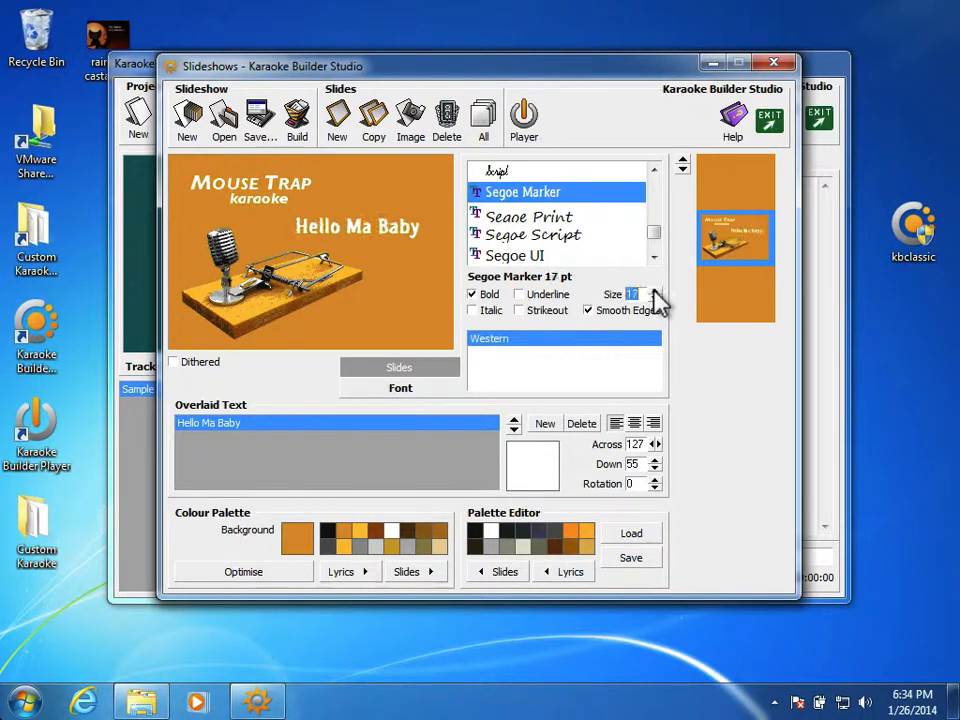
pyautogui.click(655, 289)
pyautogui.click(655, 289)
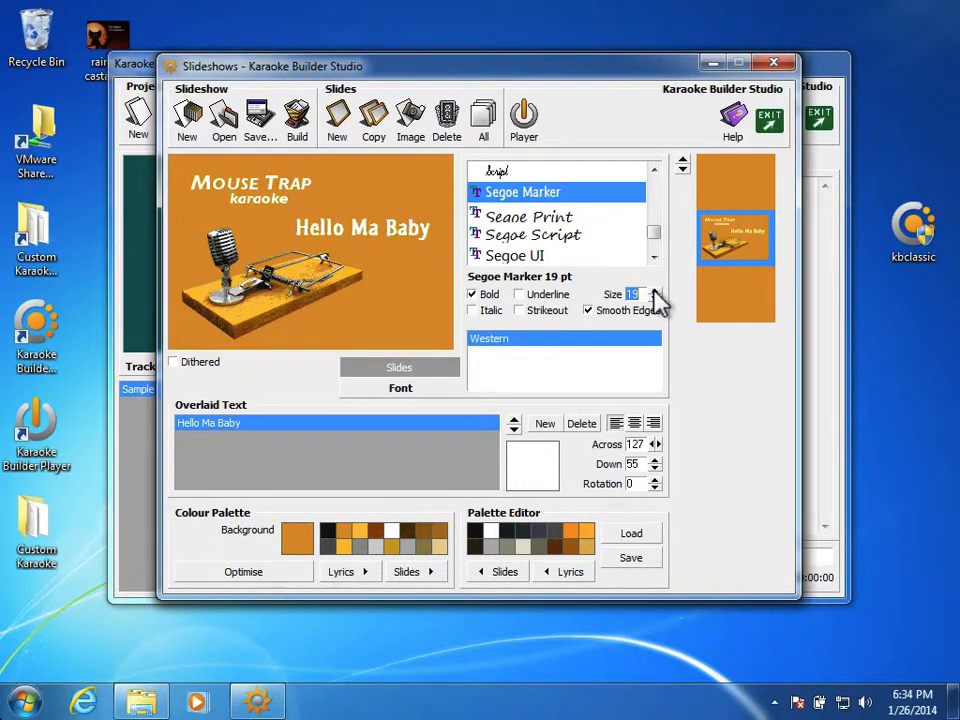
pyautogui.click(655, 290)
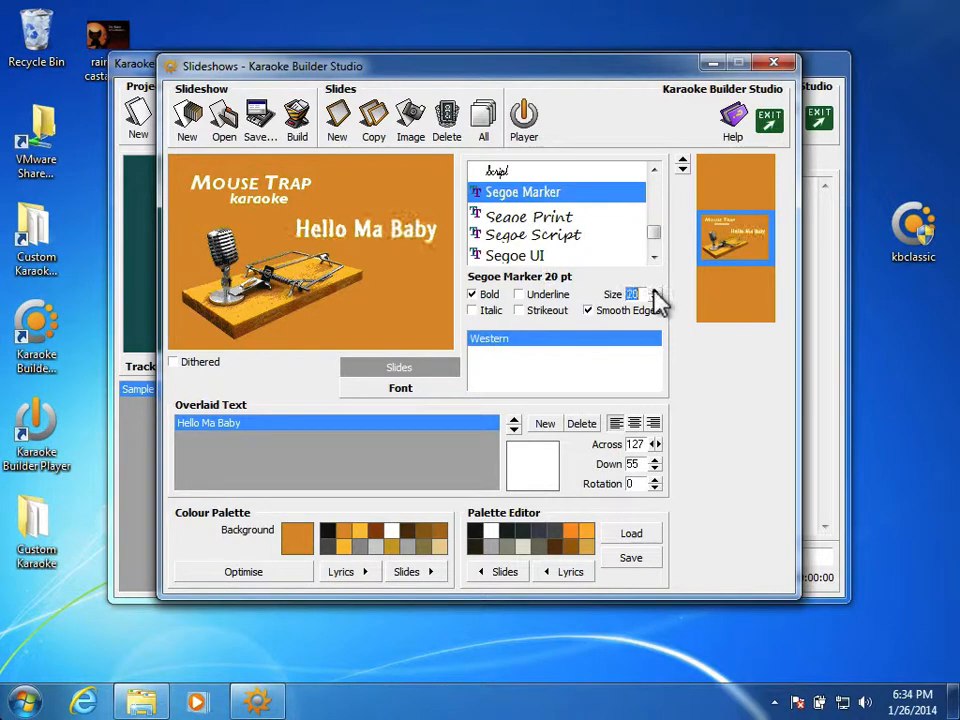
pyautogui.click(655, 289)
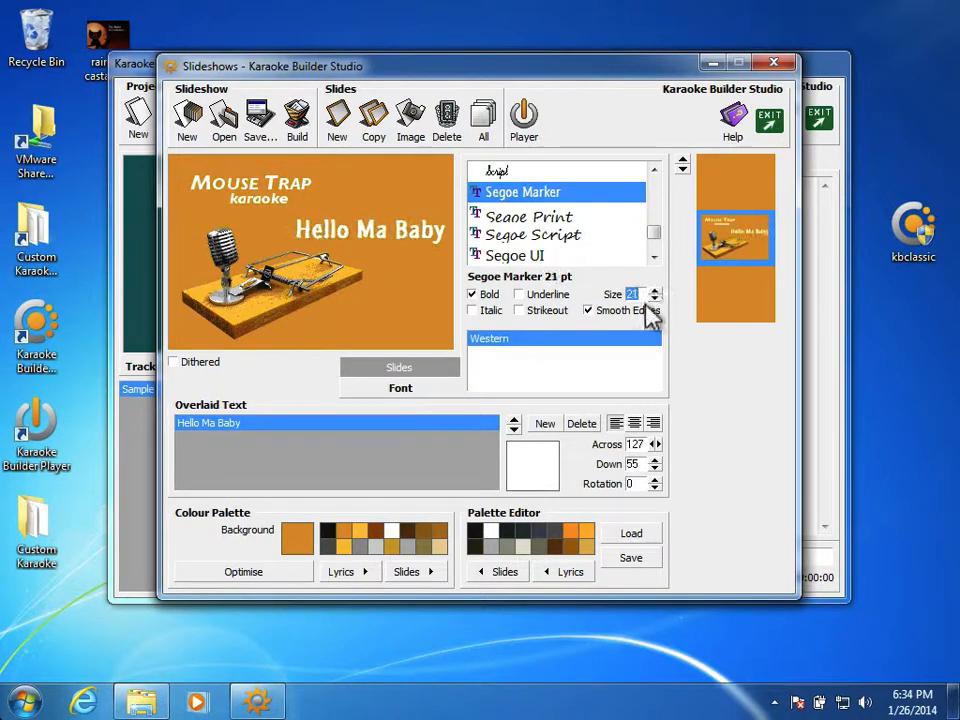
# Reposition the Hello Ma Baby text to 107 across and 50 down.
pyautogui.click(655, 450)
pyautogui.click(655, 450)
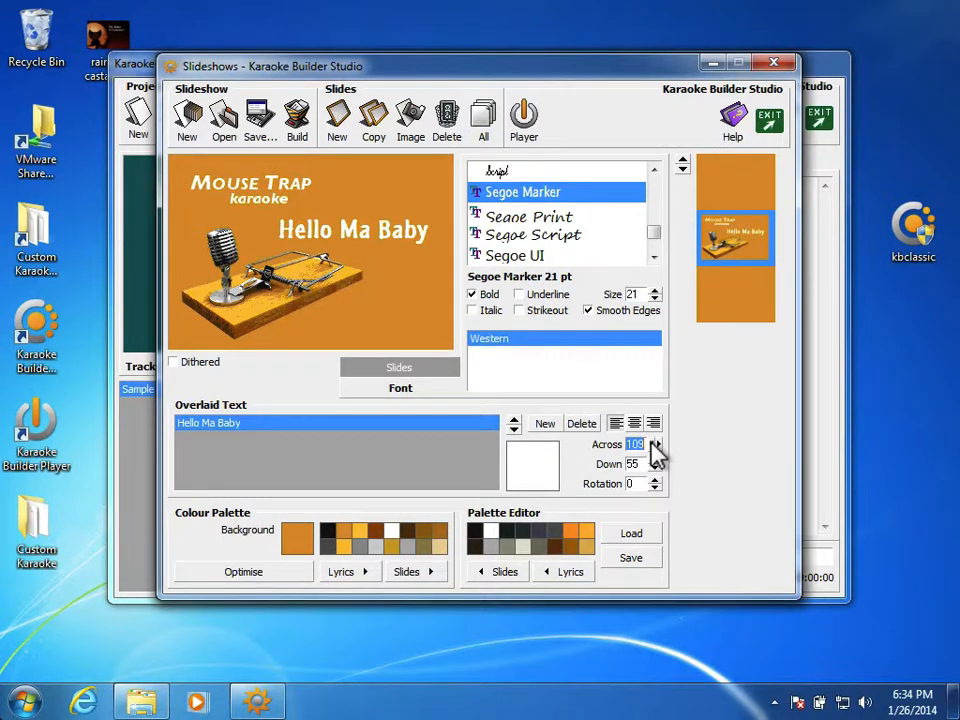
pyautogui.click(655, 450)
pyautogui.click(655, 468)
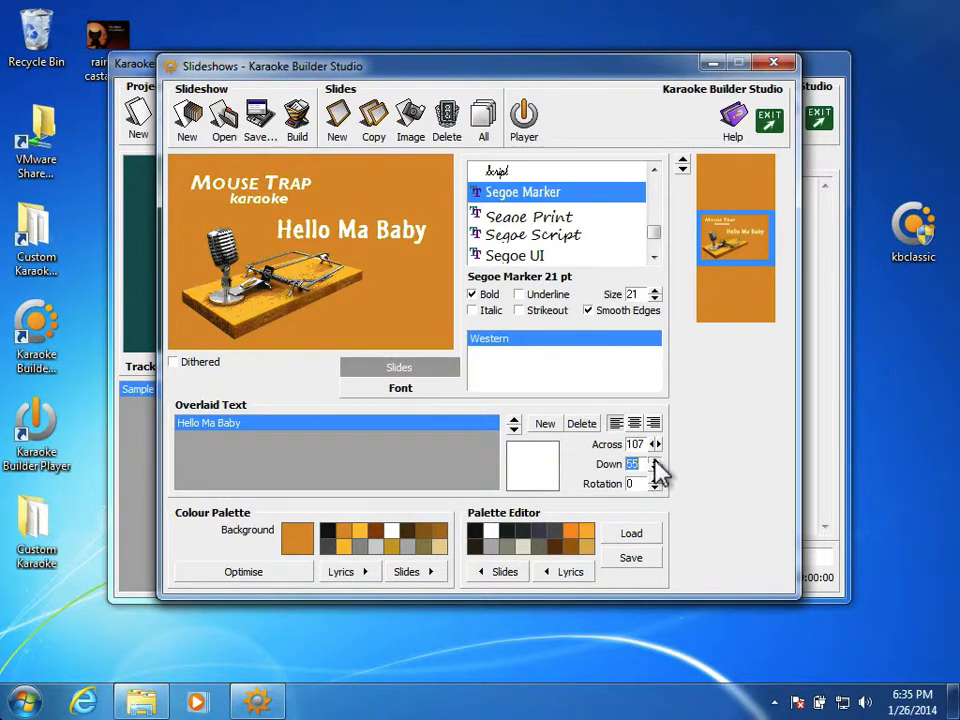
pyautogui.click(655, 467)
pyautogui.click(655, 467)
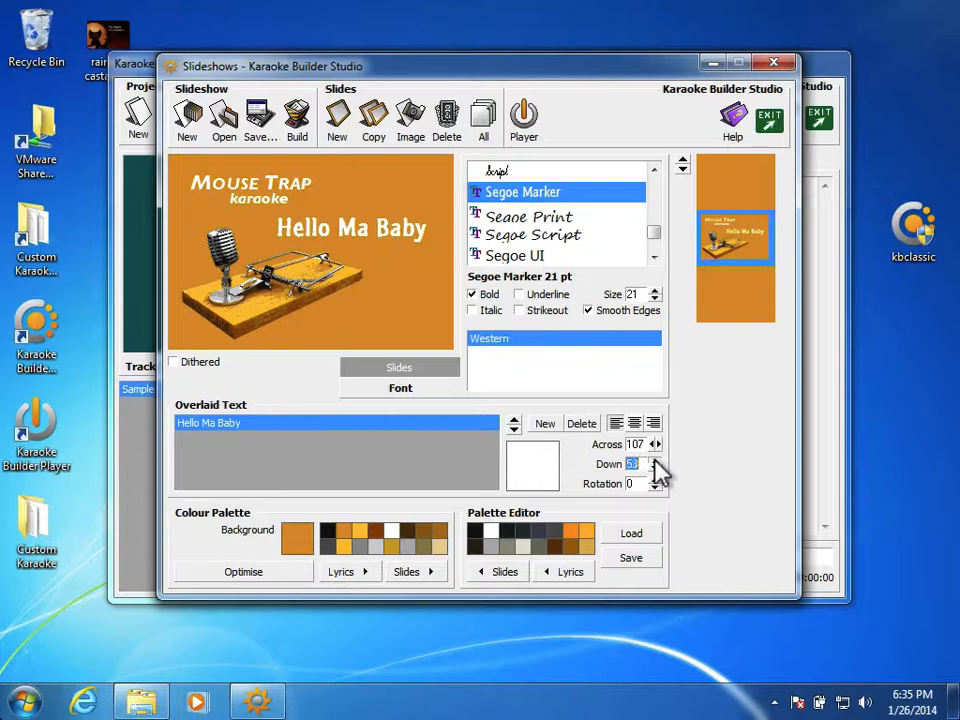
pyautogui.click(655, 467)
pyautogui.click(655, 467)
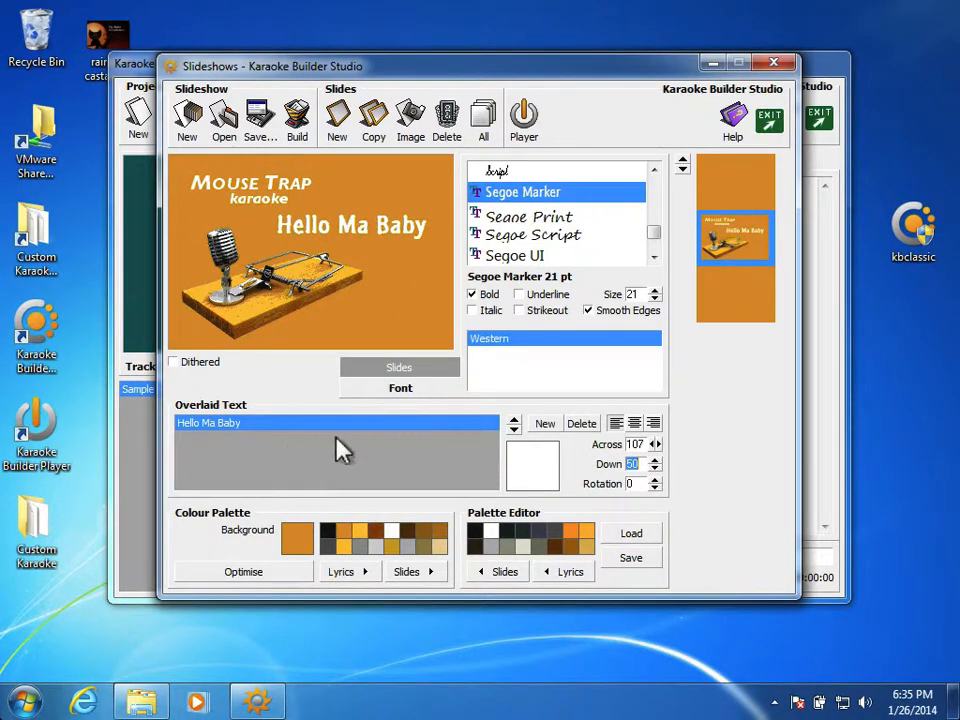
# Add a second overlaid text line to the title slide, sized 14 pt and placed at 84 down.
pyautogui.click(547, 428)
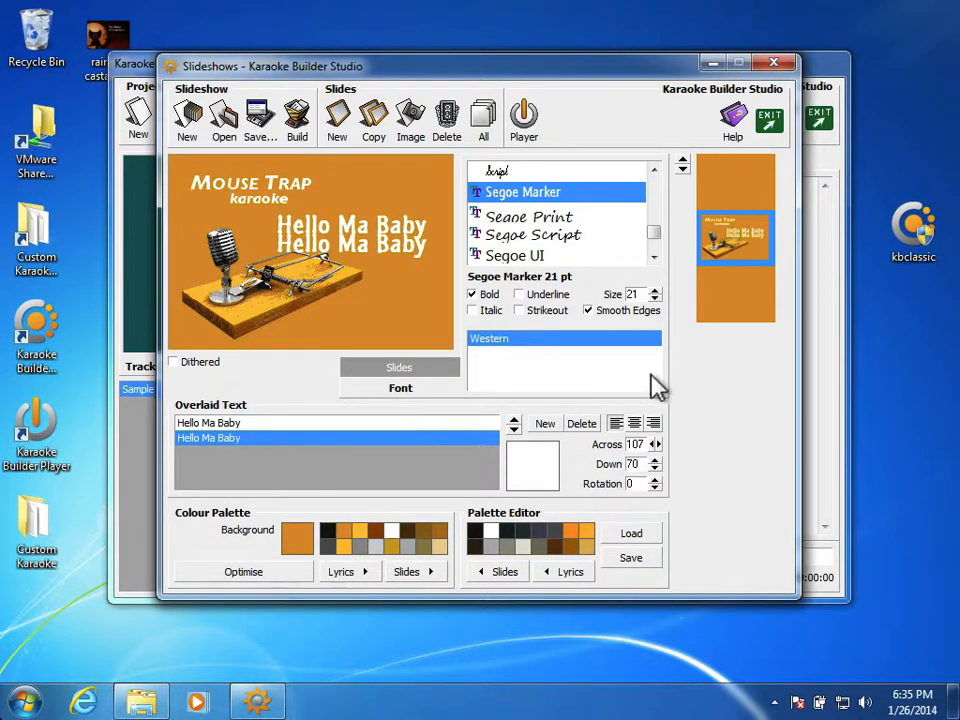
pyautogui.click(655, 299)
pyautogui.click(655, 299)
pyautogui.click(655, 299)
pyautogui.click(655, 299)
pyautogui.click(655, 299)
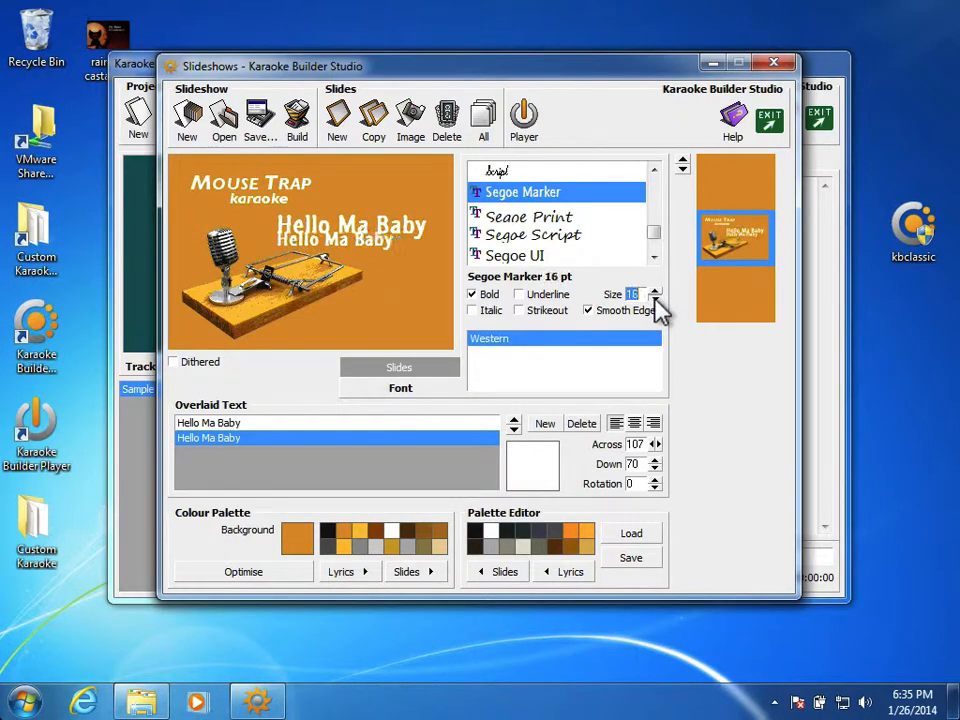
pyautogui.click(655, 299)
pyautogui.click(655, 299)
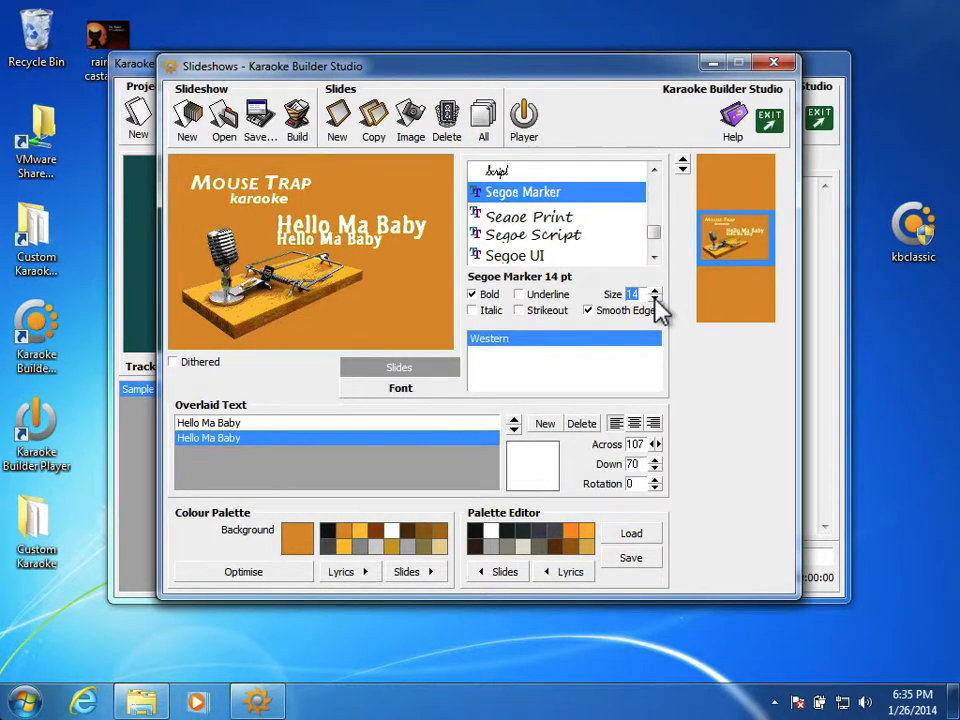
pyautogui.click(655, 299)
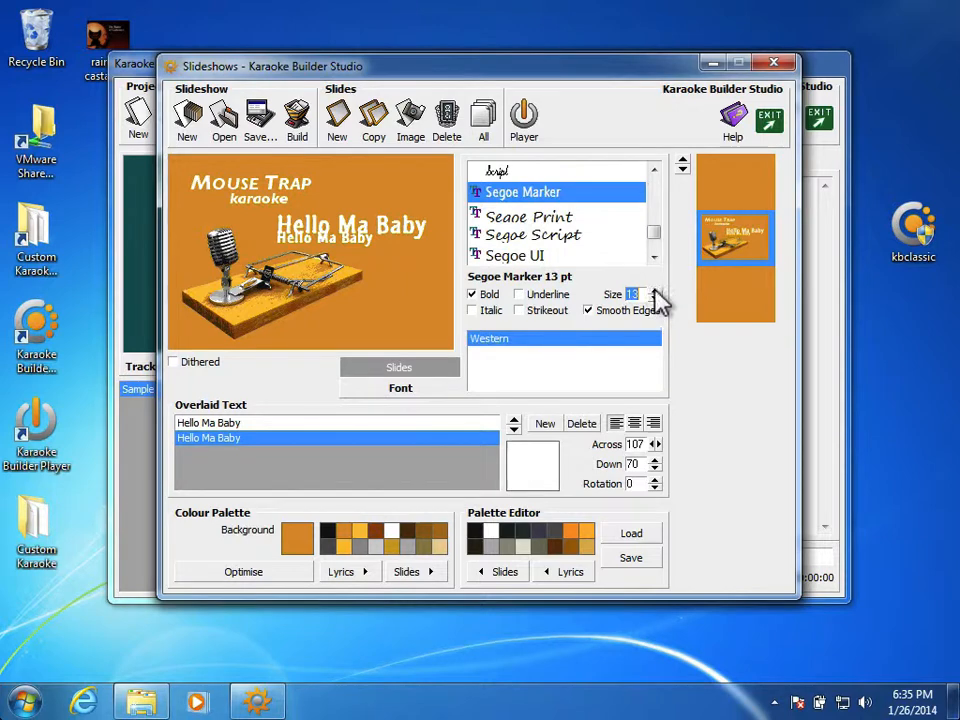
pyautogui.click(655, 290)
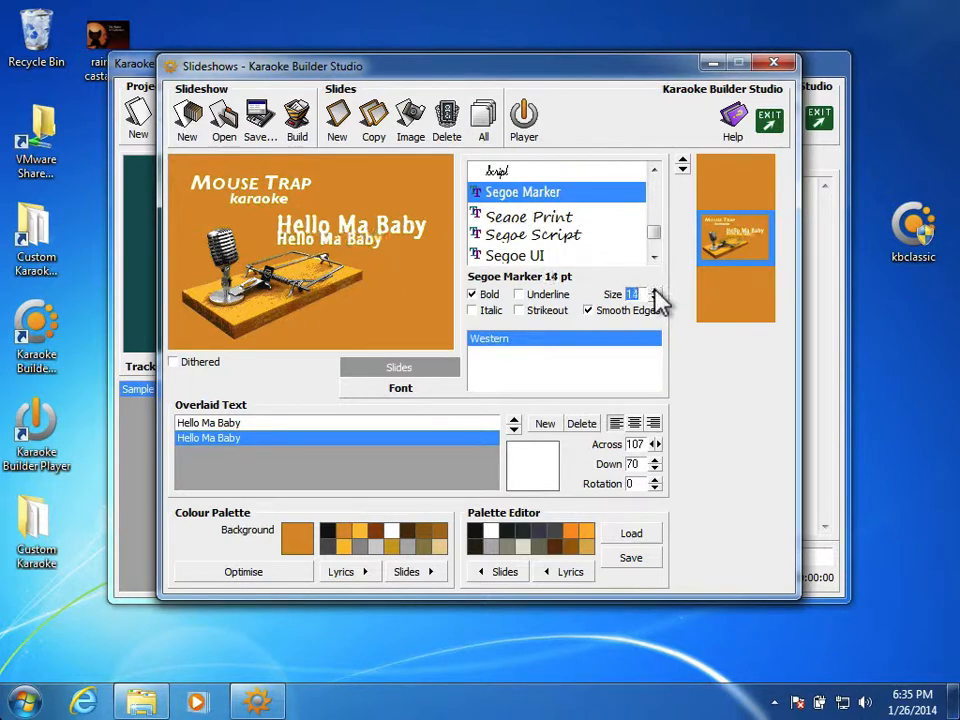
pyautogui.click(655, 468)
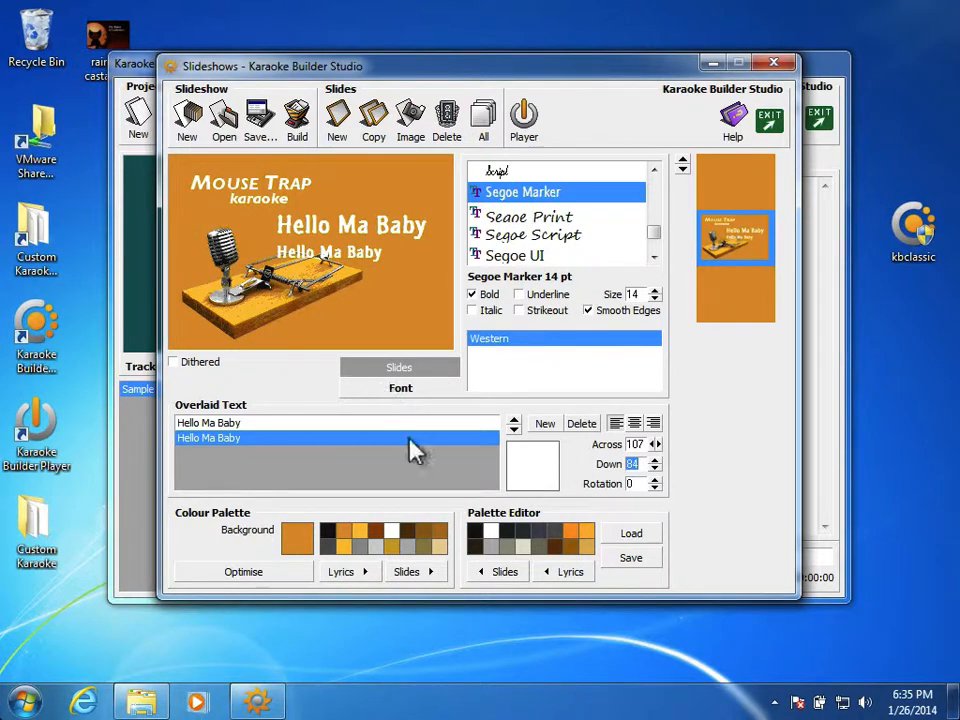
# Replace the wording of the second overlaid text line with "(traditional)".
pyautogui.click(240, 440)
pyautogui.moveTo(244, 440); pyautogui.dragTo(160, 432)
pyautogui.press('BackSpace')
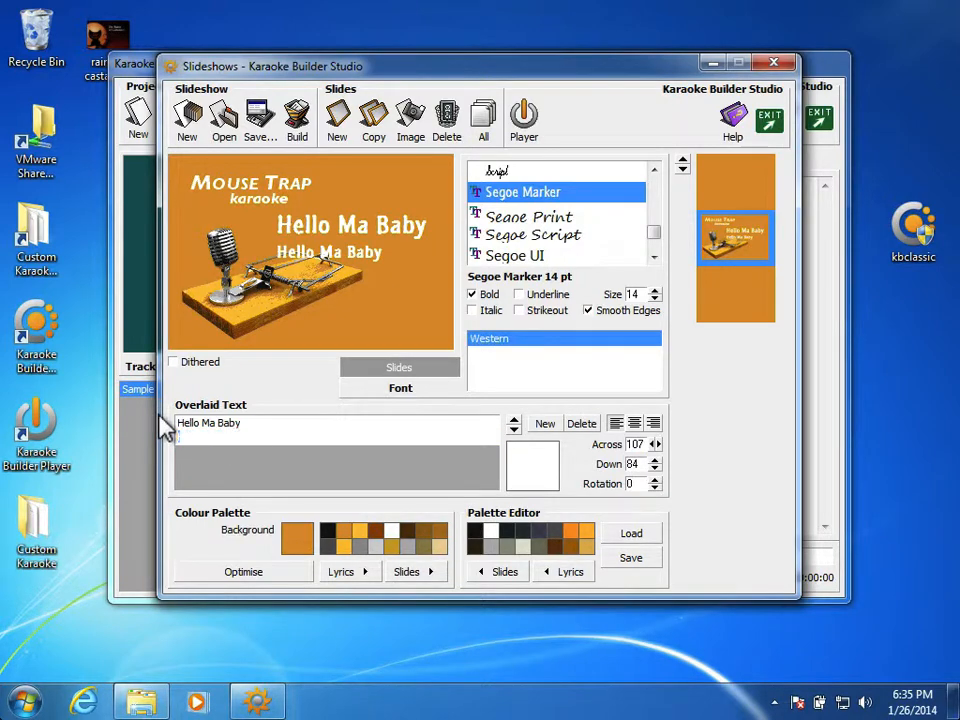
pyautogui.write('(')
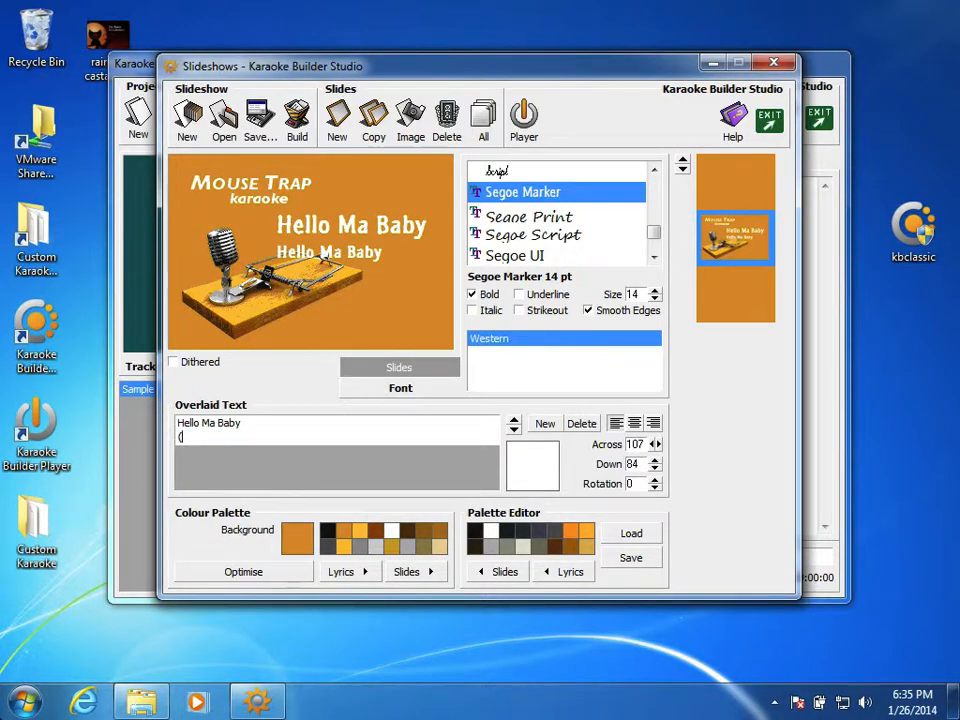
pyautogui.write('traditional')
pyautogui.press('Return')
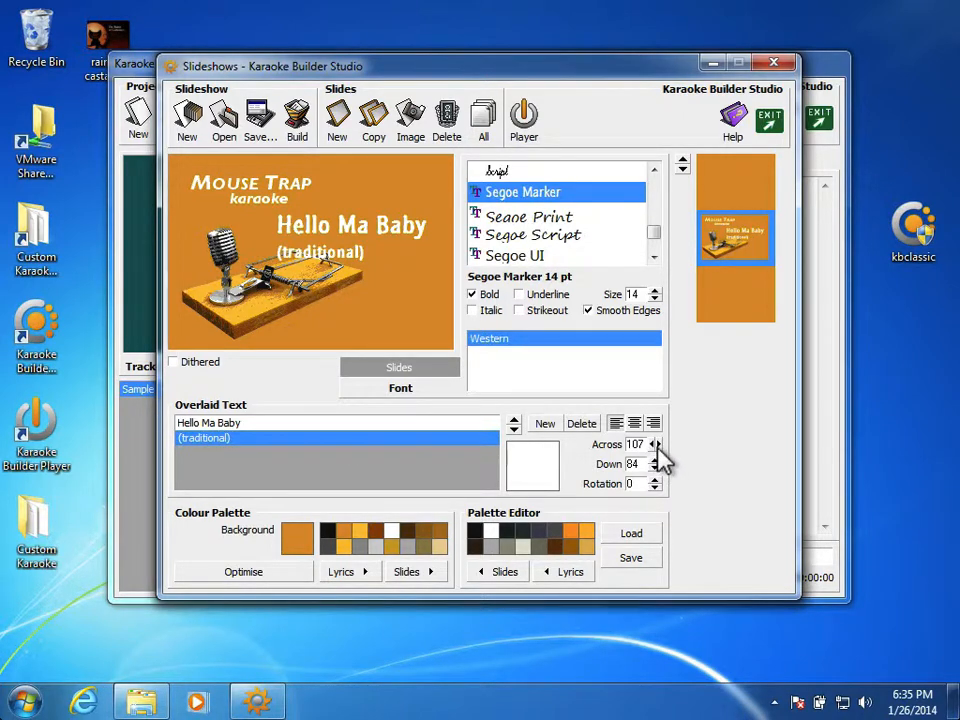
# Move the (traditional) text to 173 across, beneath the end of the song title.
pyautogui.moveTo(657, 444); pyautogui.dragTo(657, 444)
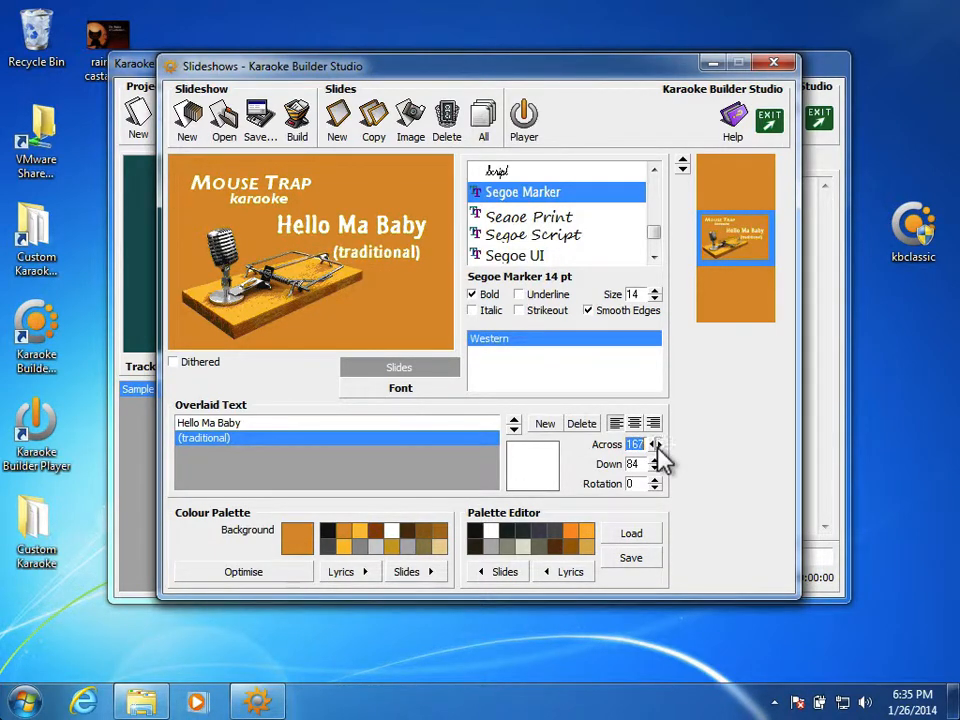
pyautogui.click(658, 446)
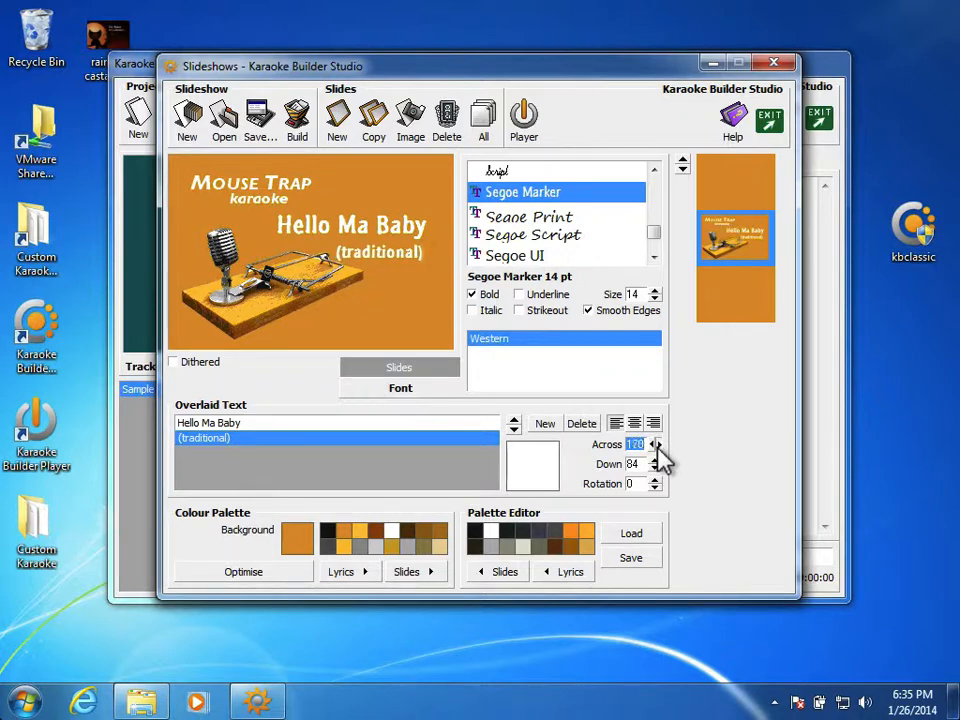
pyautogui.click(658, 446)
pyautogui.click(658, 446)
pyautogui.click(658, 446)
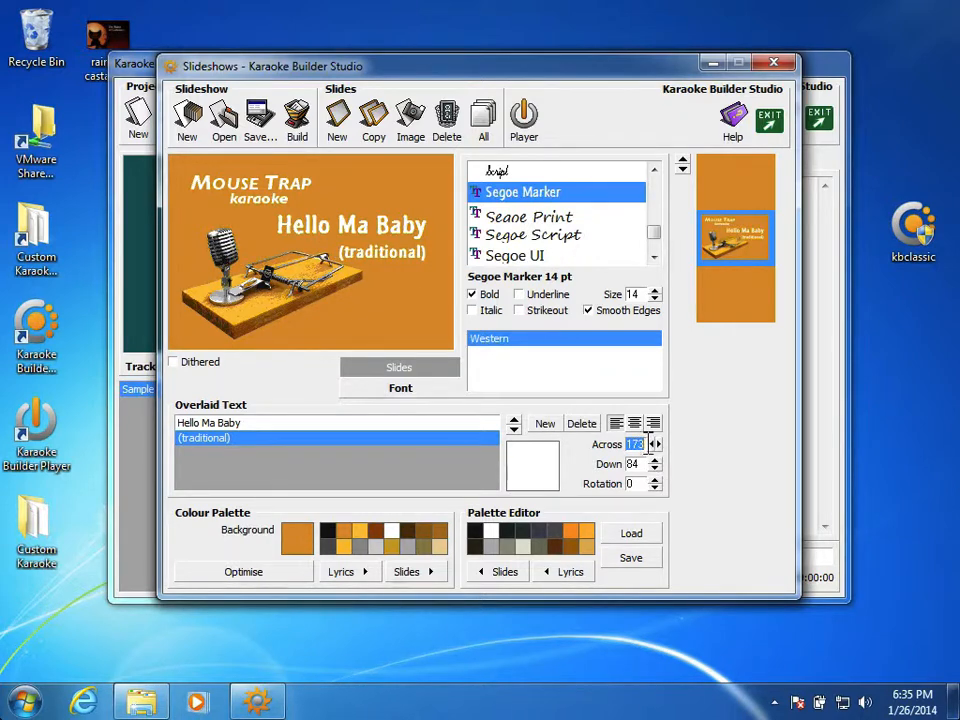
# Shift the Hello Ma Baby text to 111 across.
pyautogui.click(325, 425)
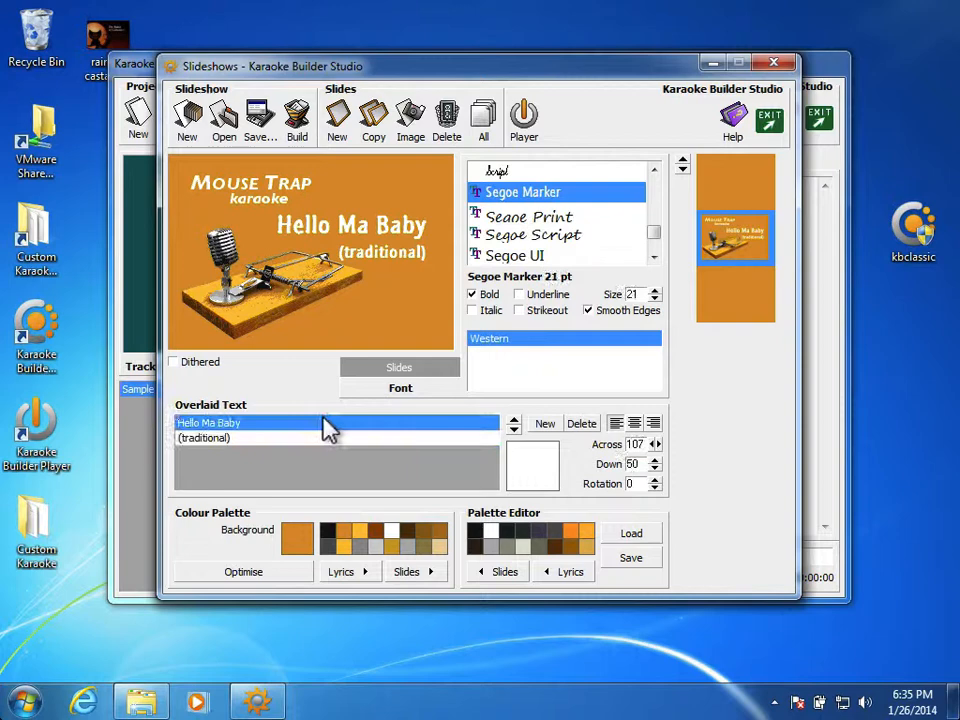
pyautogui.click(657, 446)
pyautogui.click(657, 446)
pyautogui.click(657, 446)
pyautogui.click(657, 446)
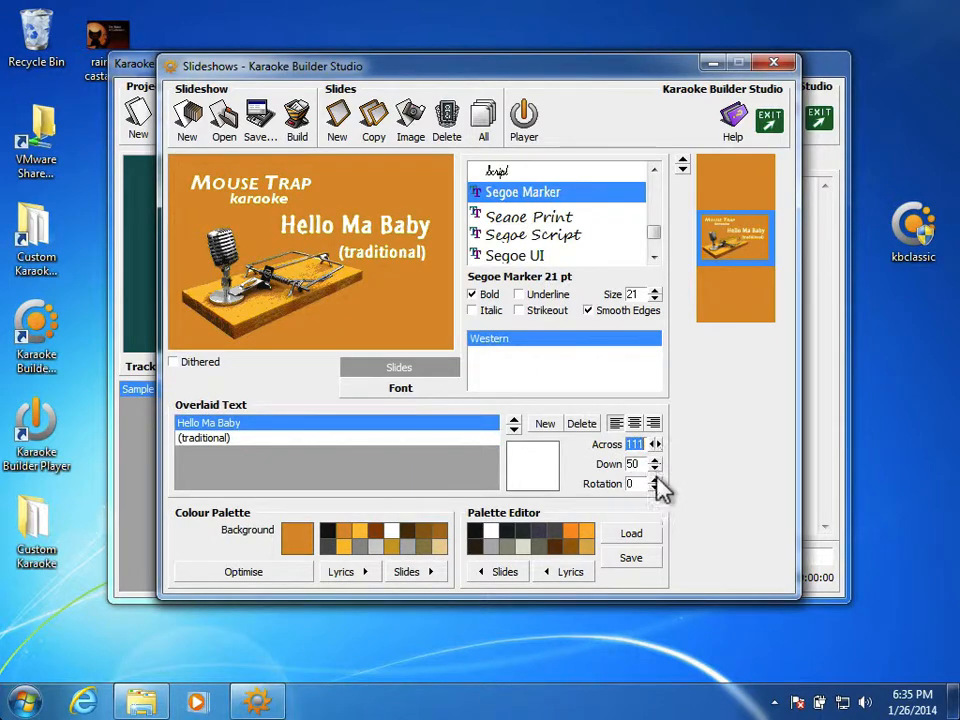
# Try a negative rotation on the (traditional) text, and set its rotation to 4.
pyautogui.click(386, 438)
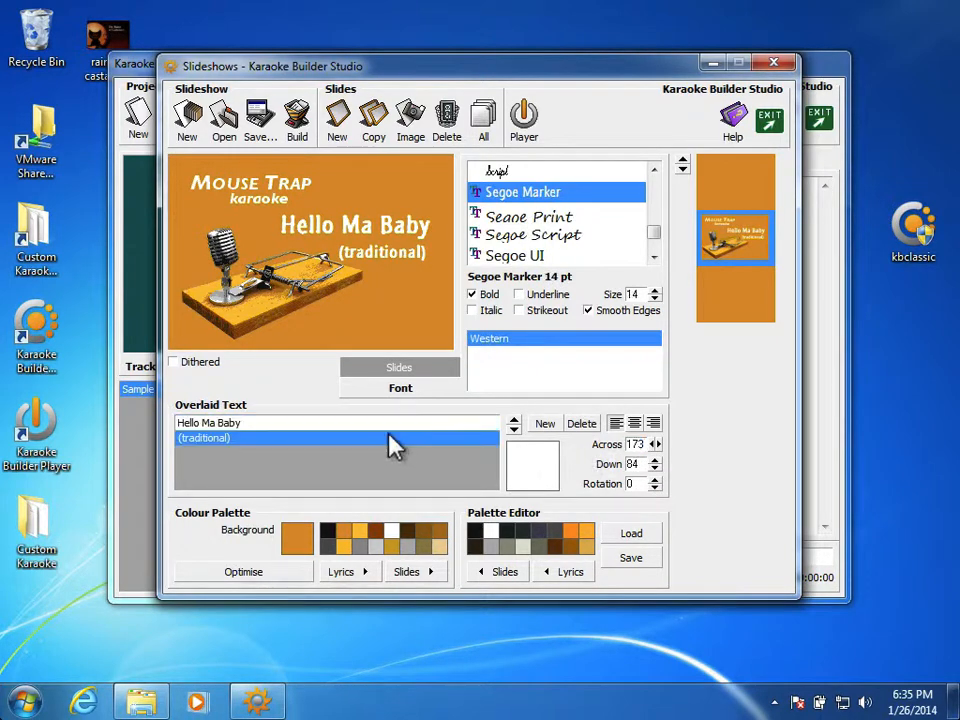
pyautogui.click(655, 488)
pyautogui.click(655, 488)
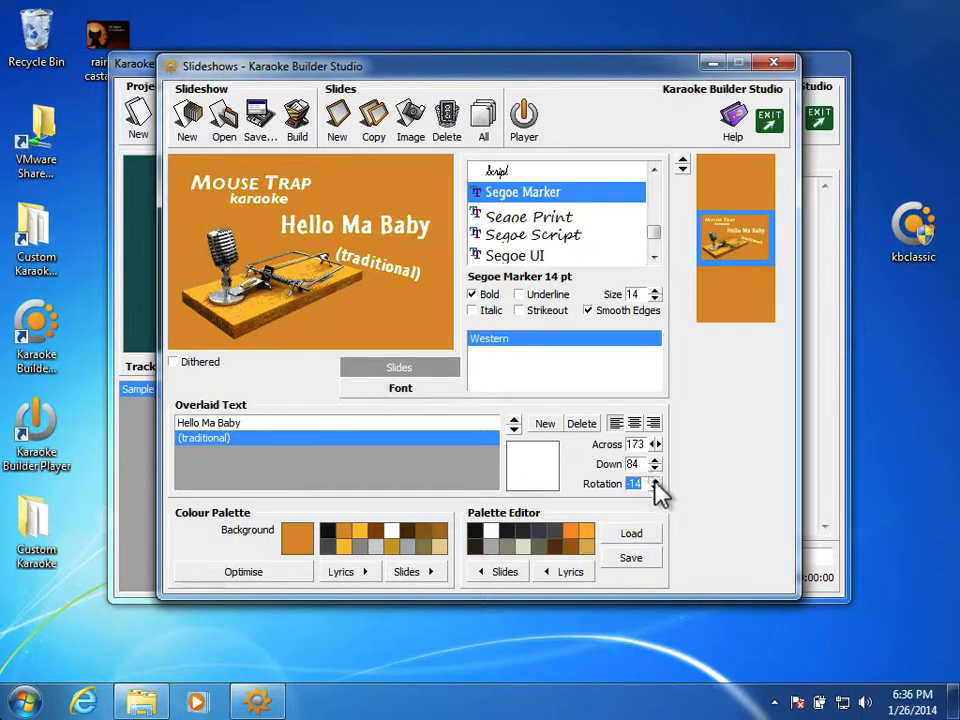
pyautogui.click(654, 479)
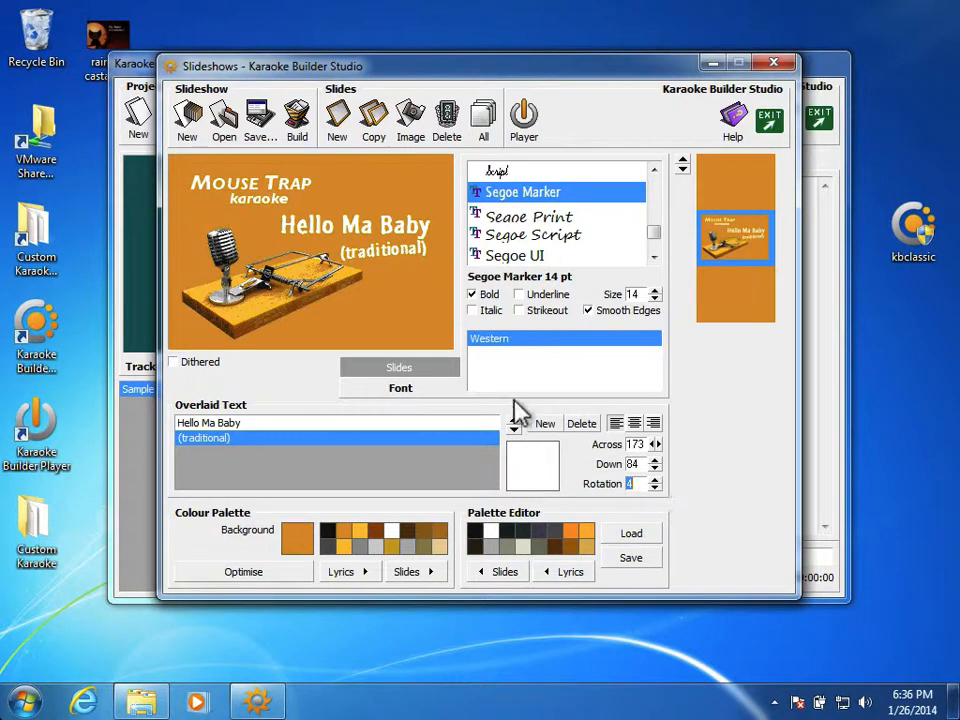
# Set the rotation of both the Hello Ma Baby and (traditional) texts to 5.
pyautogui.click(366, 424)
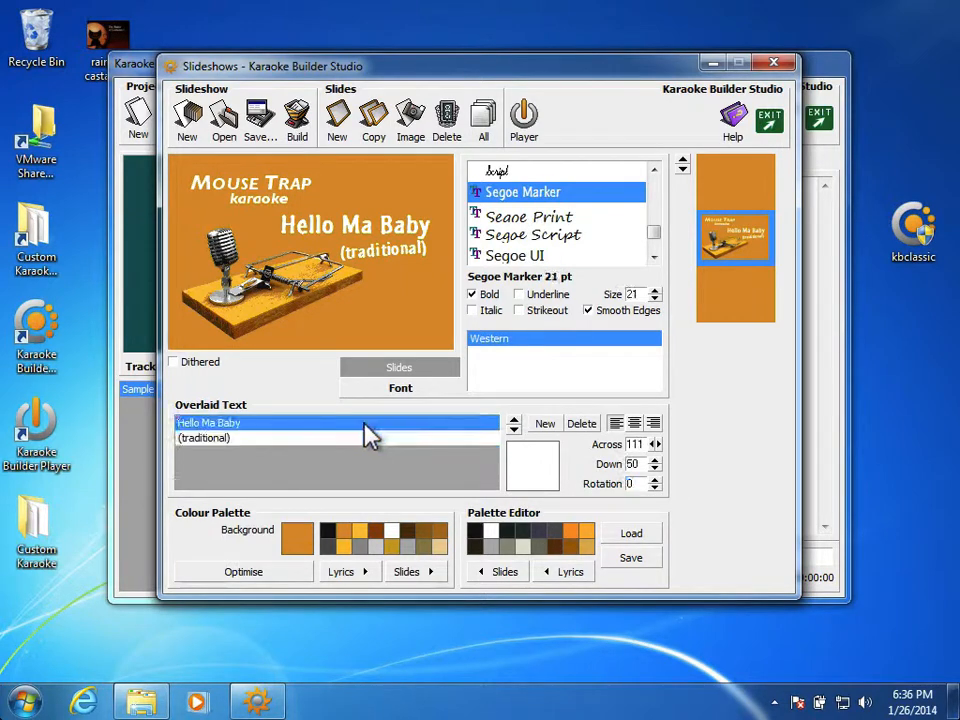
pyautogui.click(654, 480)
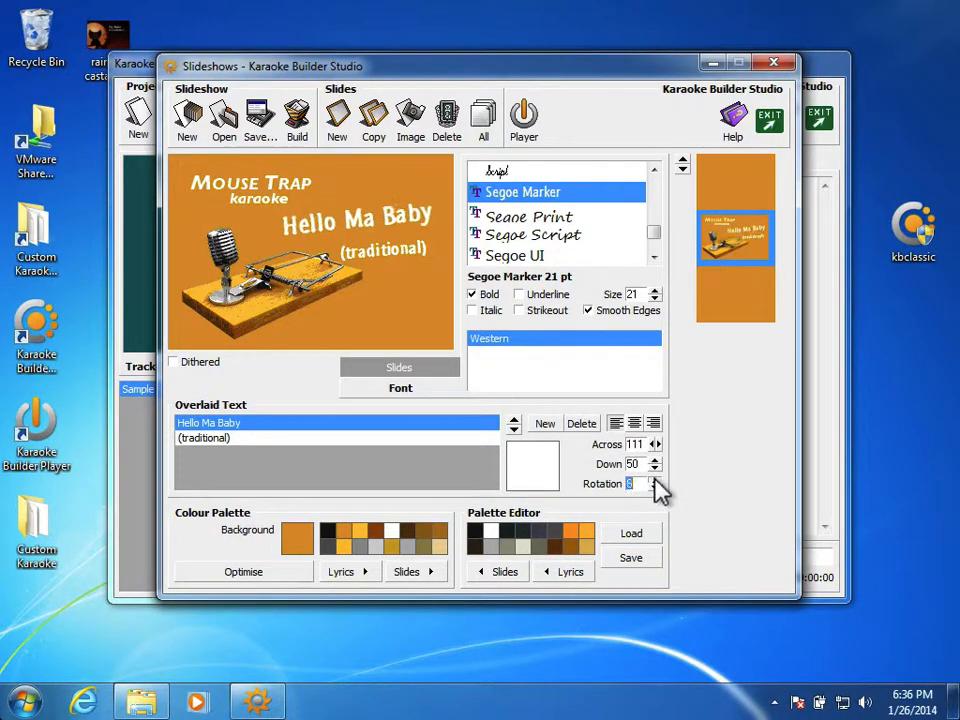
pyautogui.click(655, 489)
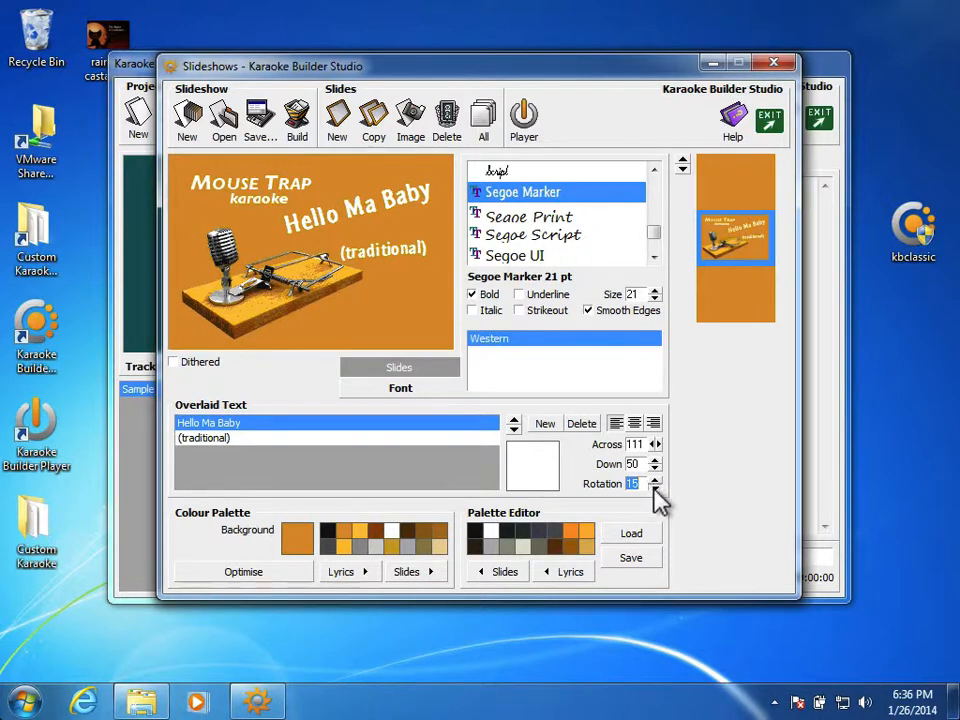
pyautogui.click(655, 489)
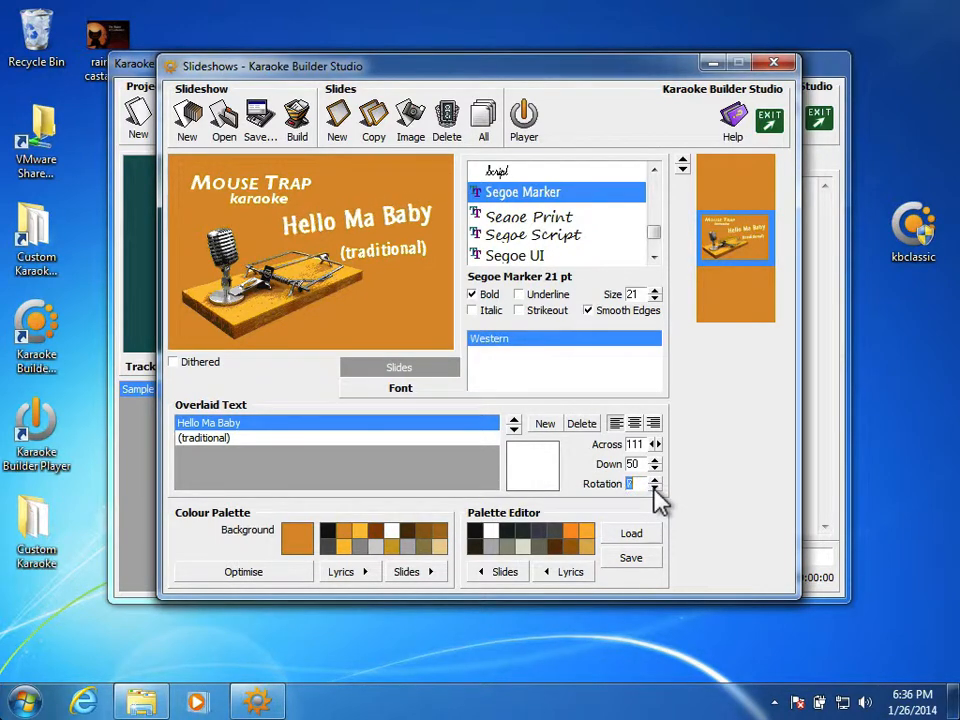
pyautogui.click(654, 488)
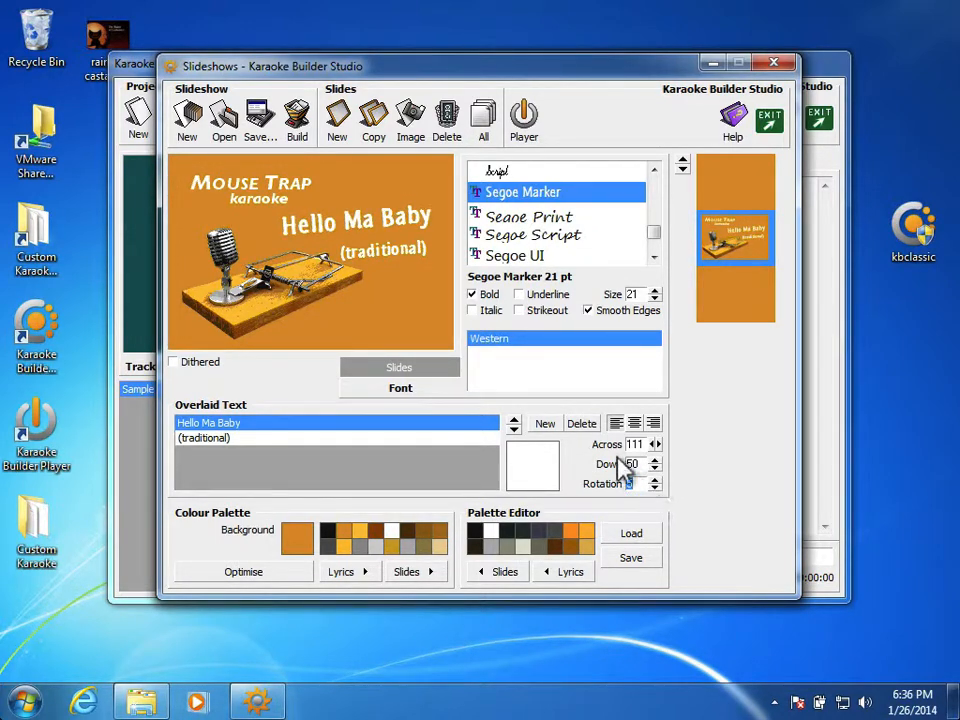
pyautogui.click(478, 440)
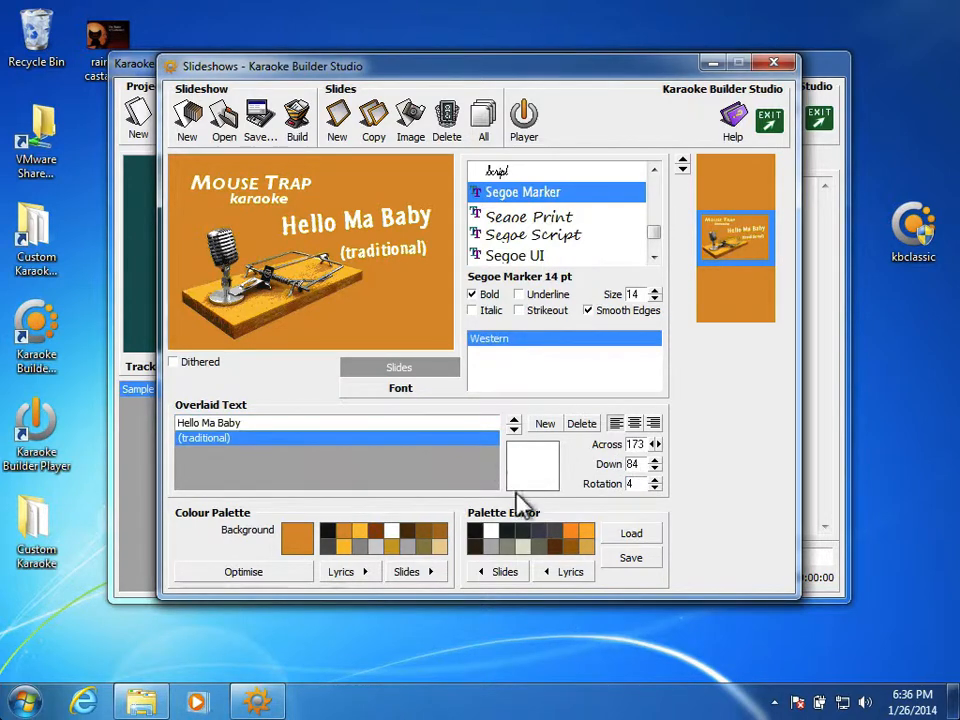
pyautogui.click(653, 480)
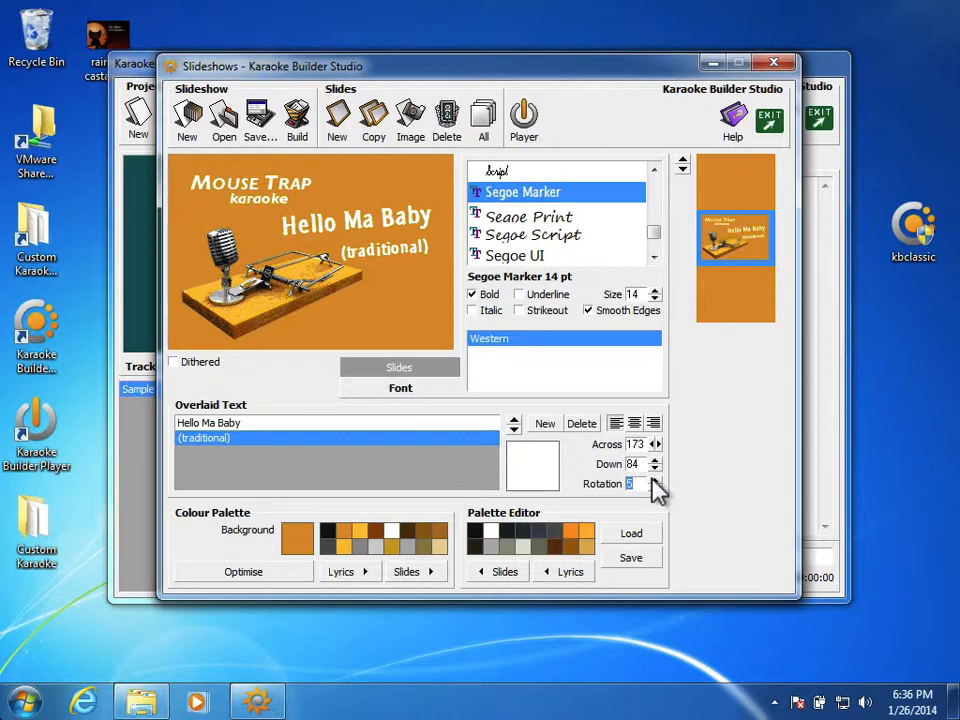
# Nudge the (traditional) text up and back to 169 across and 79 down, beneath the song title.
pyautogui.click(655, 468)
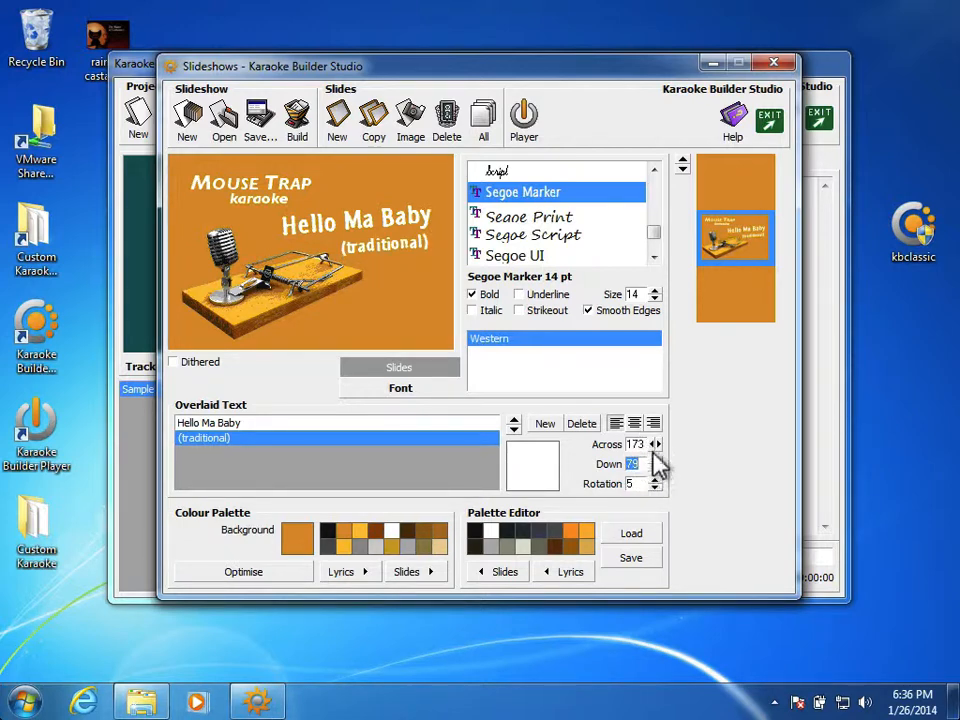
pyautogui.click(651, 444)
pyautogui.click(651, 444)
pyautogui.click(651, 444)
pyautogui.click(651, 444)
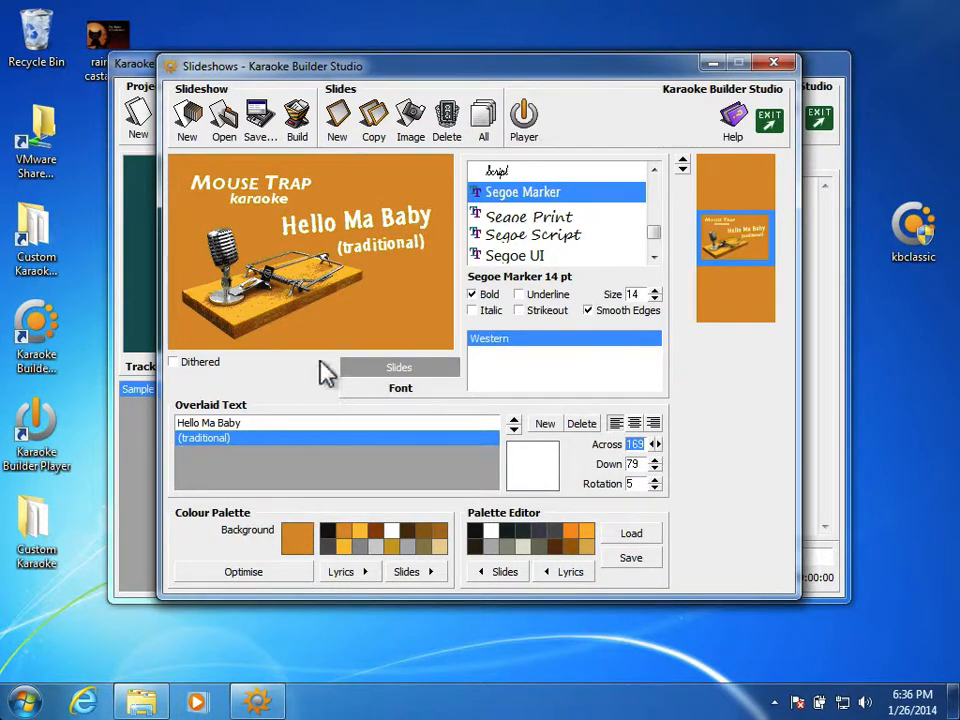
# Save the slideshow as a separate project named Titles-With-Songname in the Tutorial folder.
pyautogui.click(255, 122)
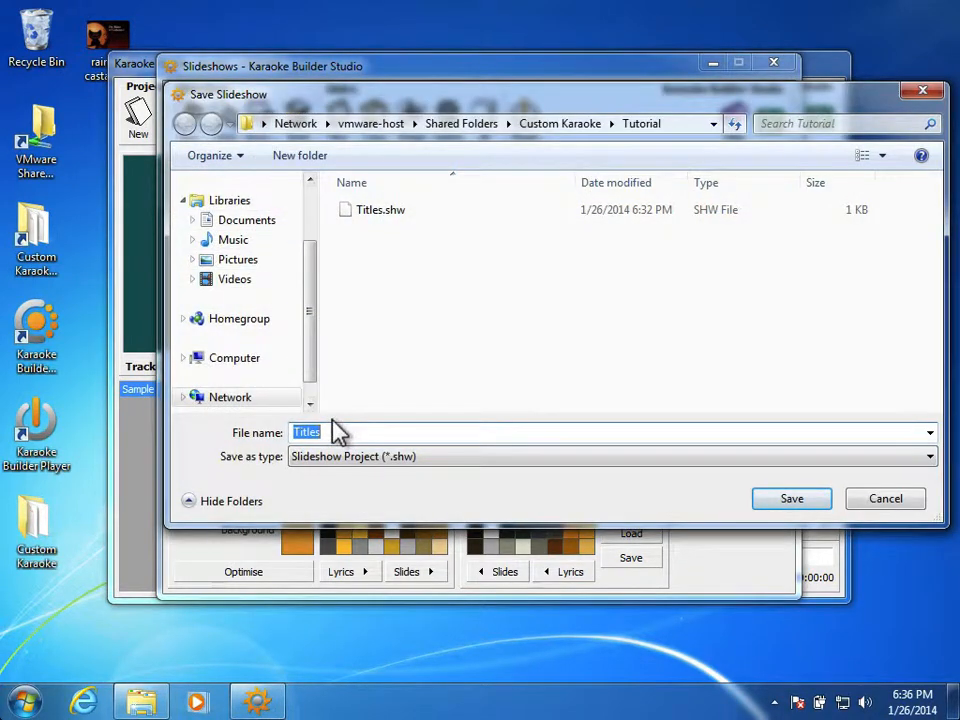
pyautogui.click(336, 430)
pyautogui.write('-With-')
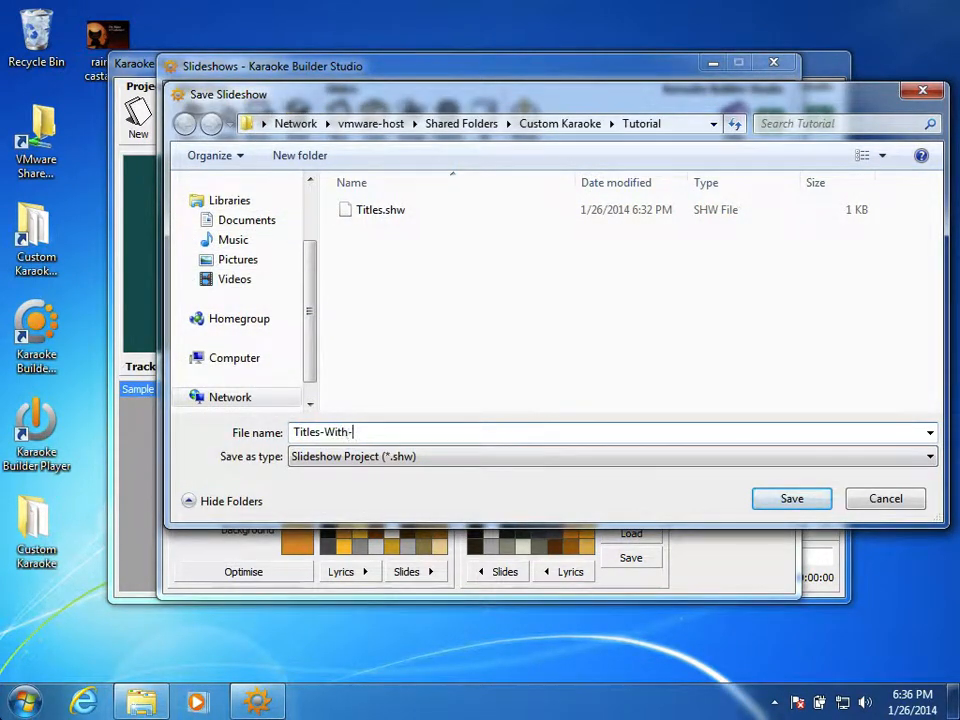
pyautogui.write('Siongname')
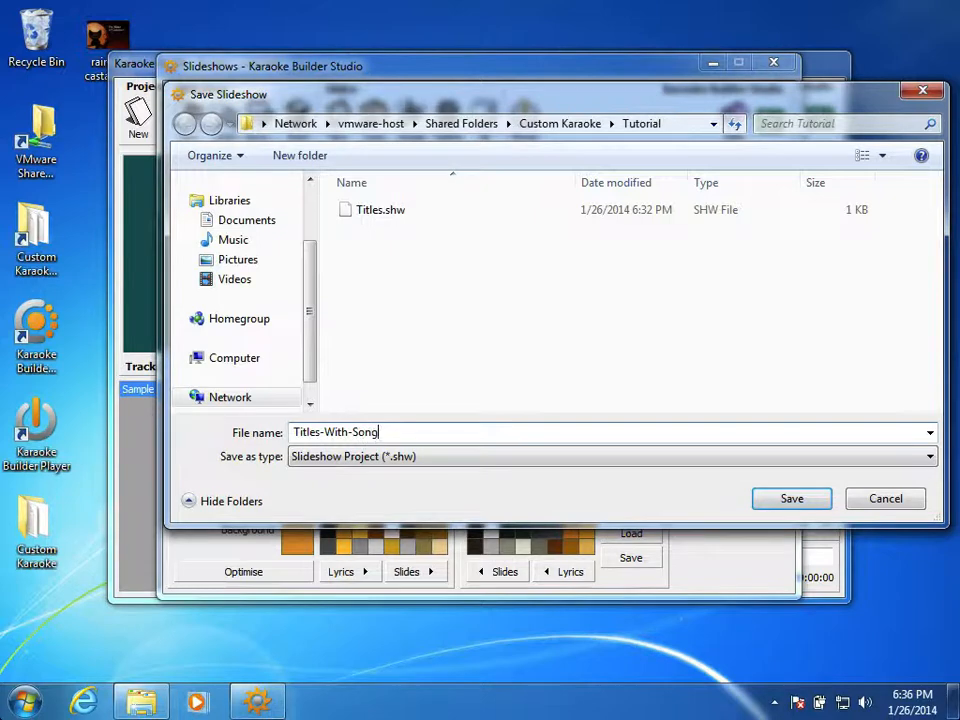
pyautogui.press('Return')
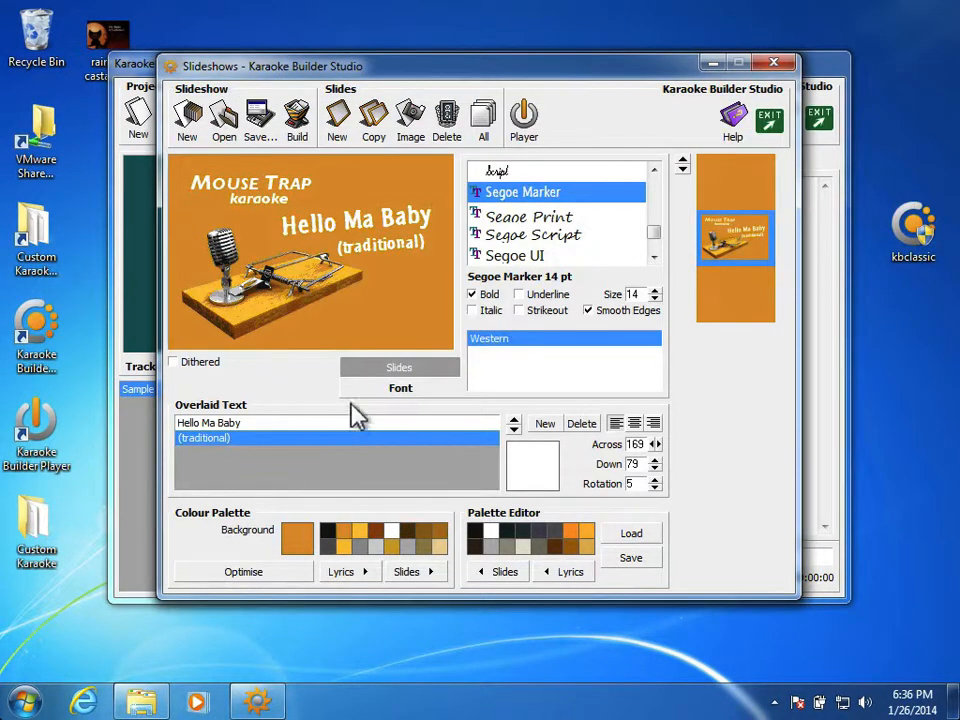
# Replace the Hello Ma Baby overlaid text with New Song!
pyautogui.click(306, 425)
pyautogui.click(308, 421)
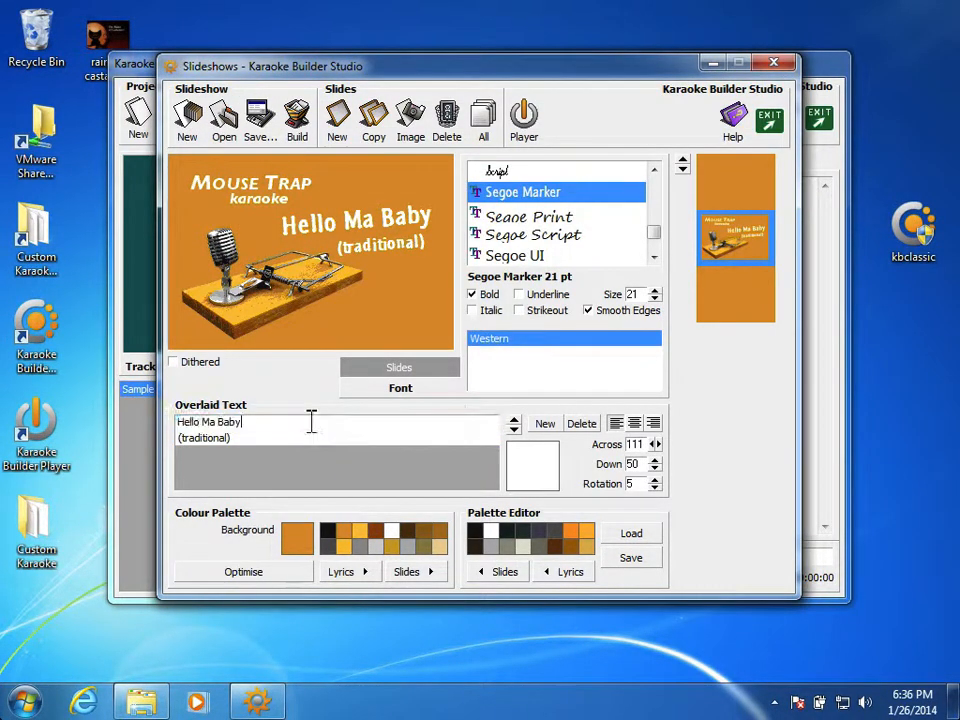
pyautogui.moveTo(249, 421); pyautogui.dragTo(111, 404)
pyautogui.write('New Song!')
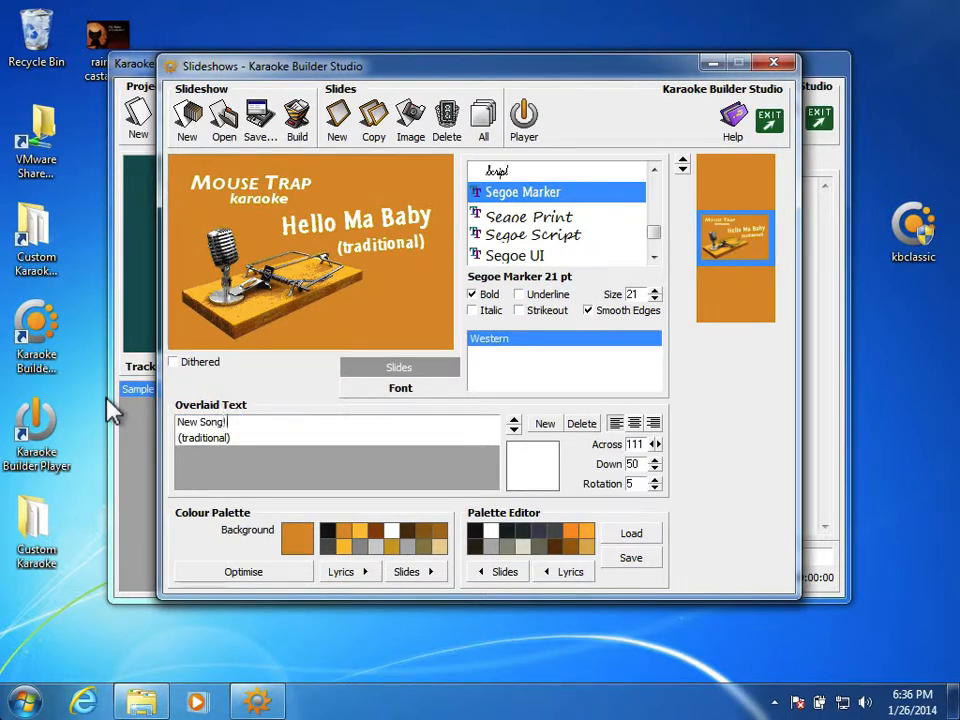
pyautogui.press('Return')
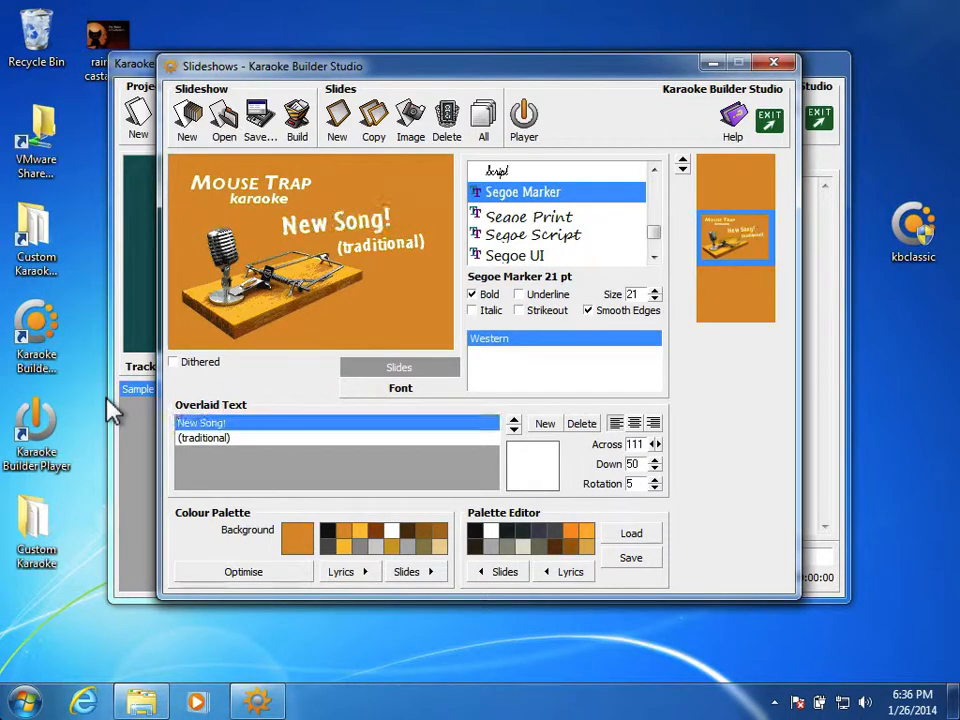
# Change the New Song! overlaid text back to Hello Ma Baby.
pyautogui.click(270, 426)
pyautogui.moveTo(272, 426); pyautogui.dragTo(126, 379)
pyautogui.press('BackSpace')
pyautogui.write('Hello Ma Baby')
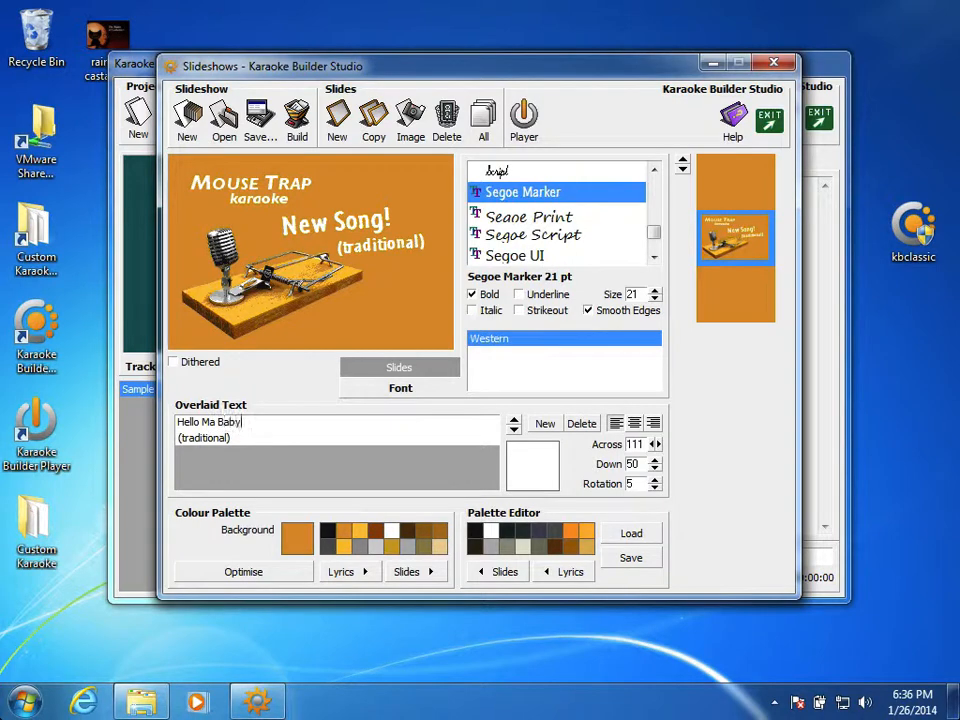
pyautogui.press('Return')
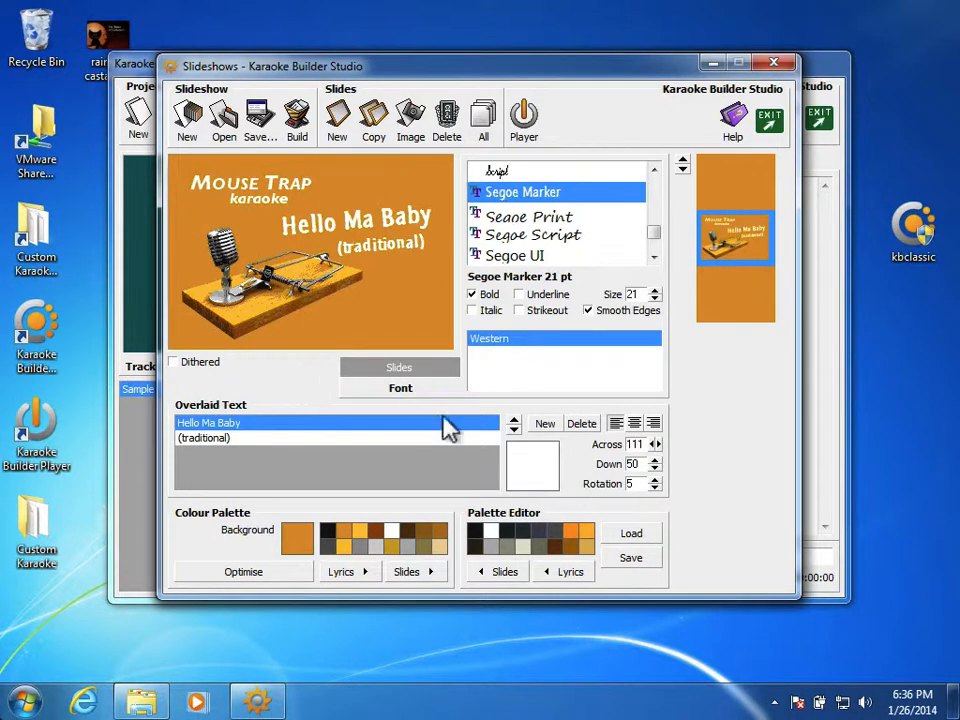
# Save the slideshow again as Titles-With-Songname, replacing the existing project file.
pyautogui.click(259, 122)
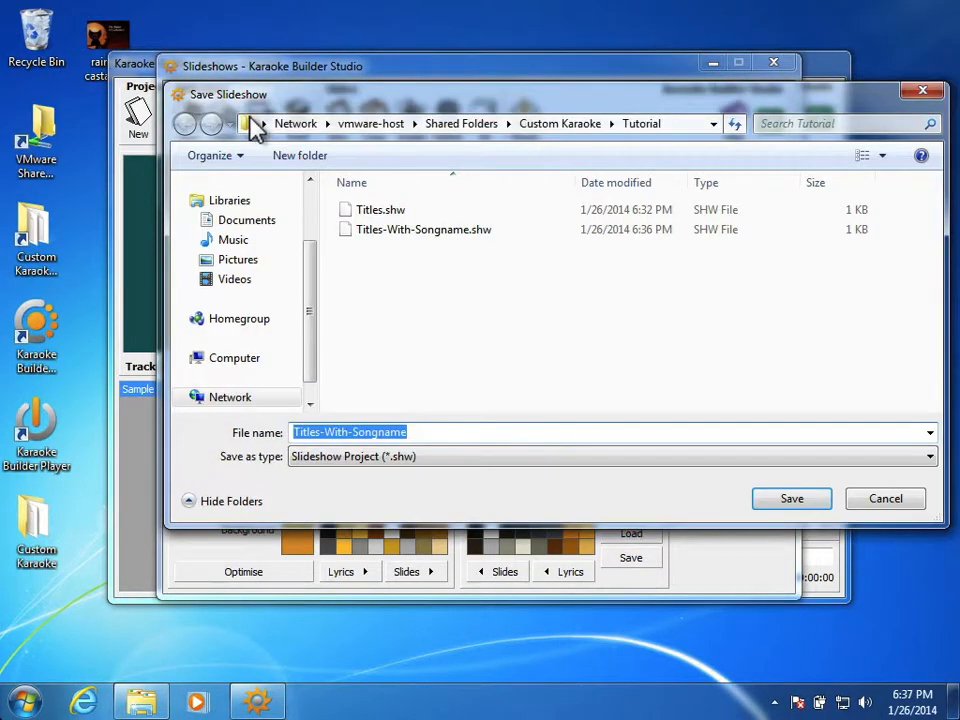
pyautogui.press('Return')
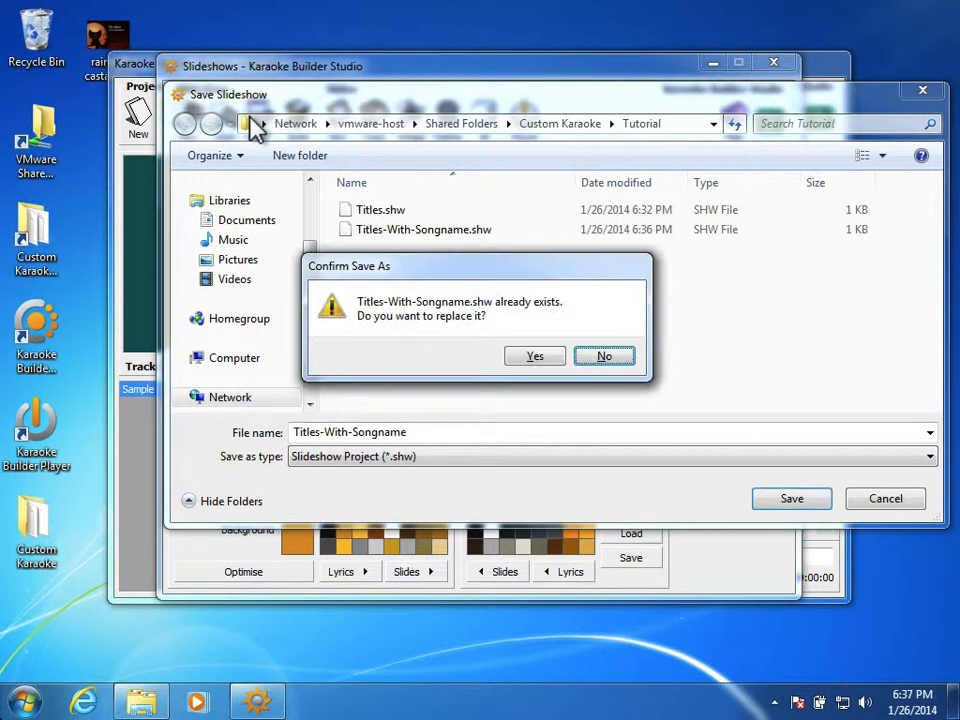
pyautogui.click(516, 358)
# Build the CD+G slideshow as Titles in the Tutorial folder, replacing the existing file.
pyautogui.click(298, 125)
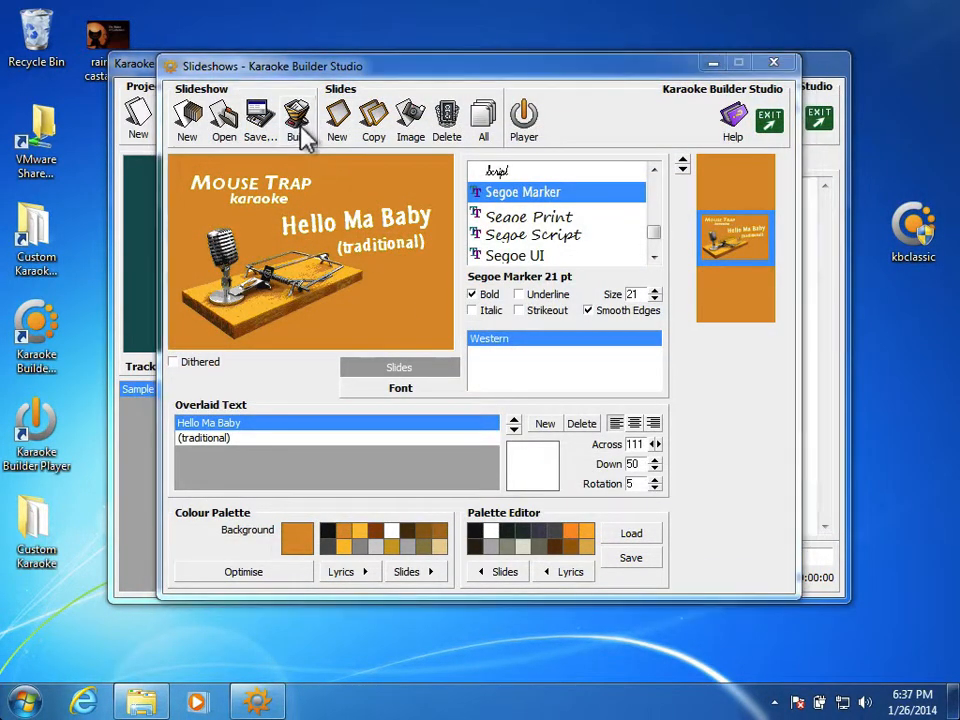
pyautogui.click(760, 499)
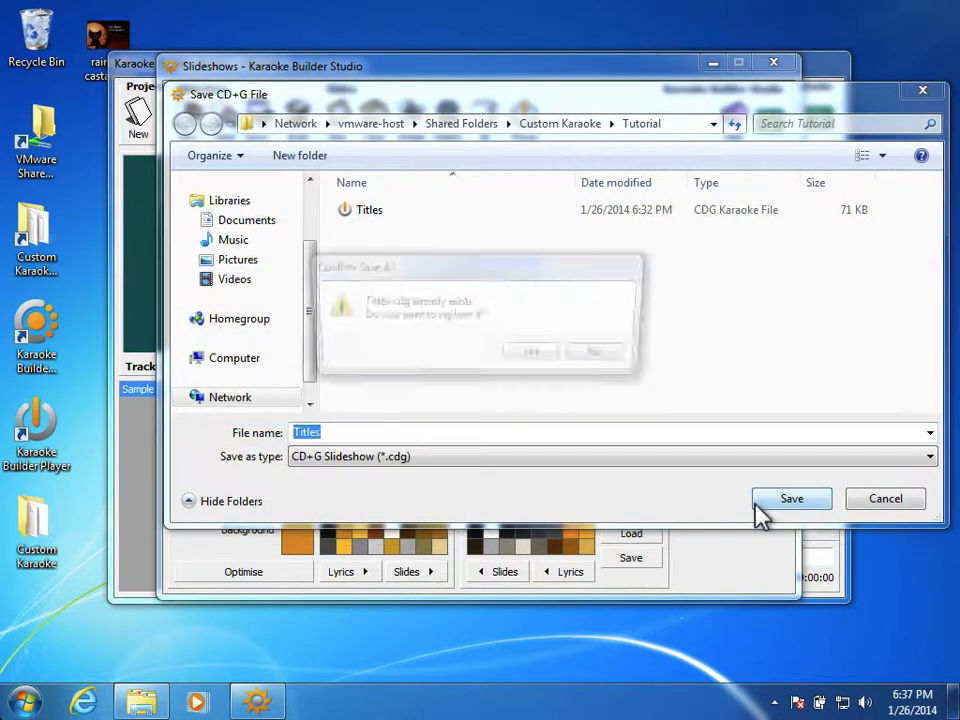
pyautogui.click(530, 358)
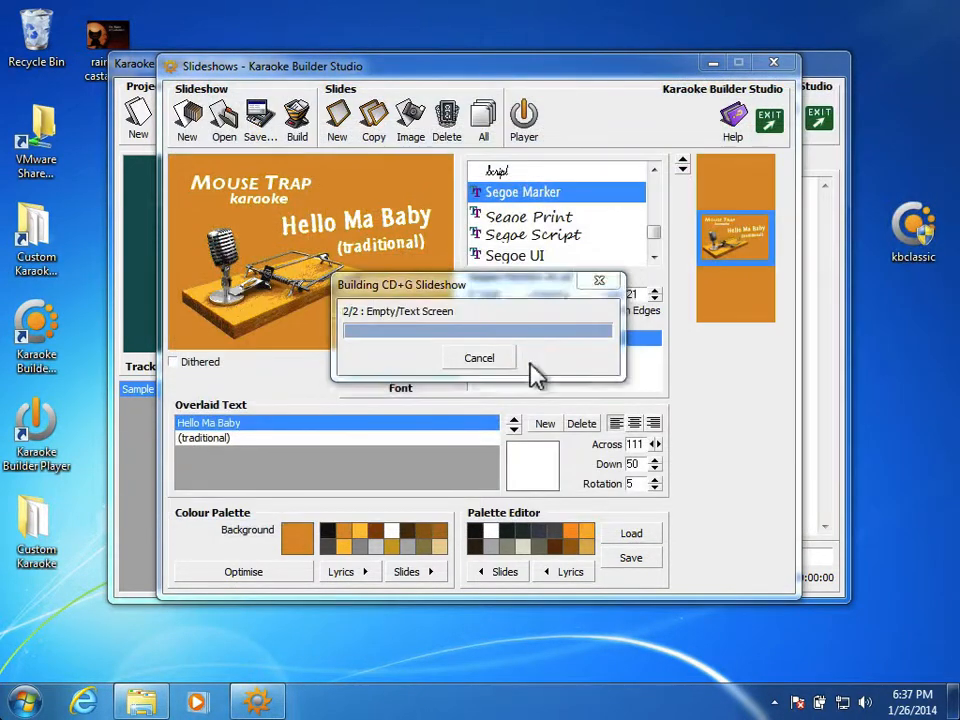
# View the built slideshow in the CDG player, and close the player and the slideshow editor.
pyautogui.click(495, 418)
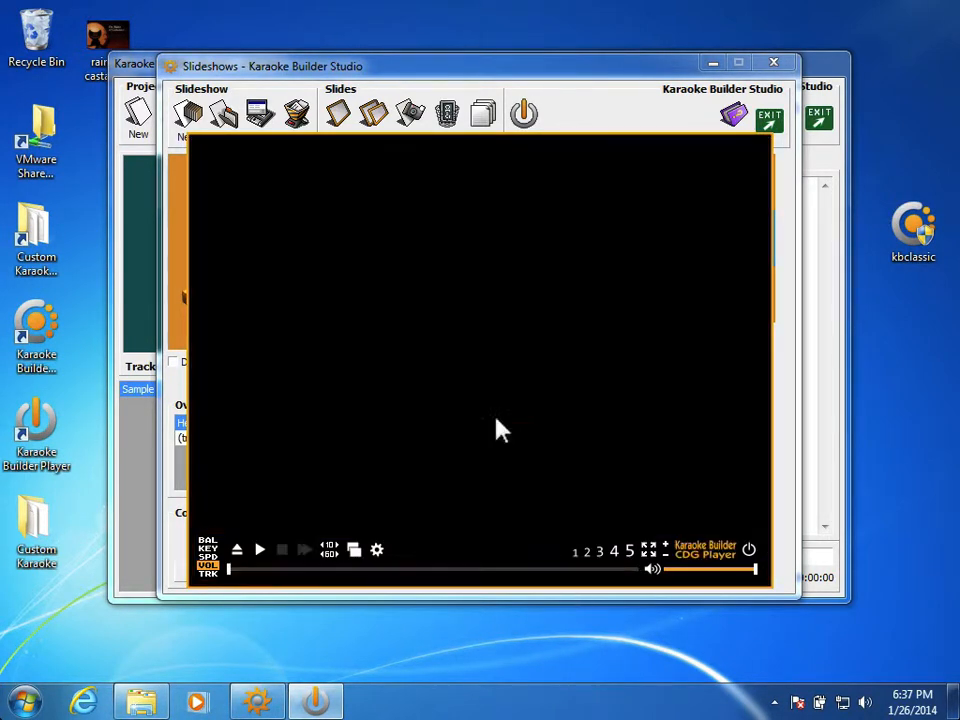
pyautogui.click(748, 550)
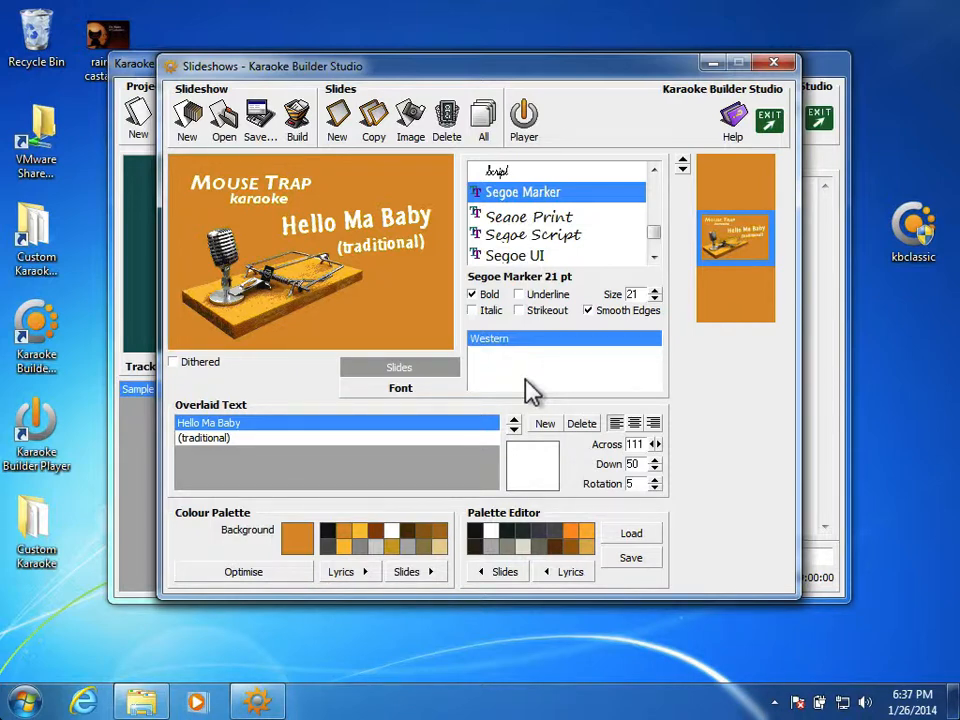
pyautogui.click(768, 121)
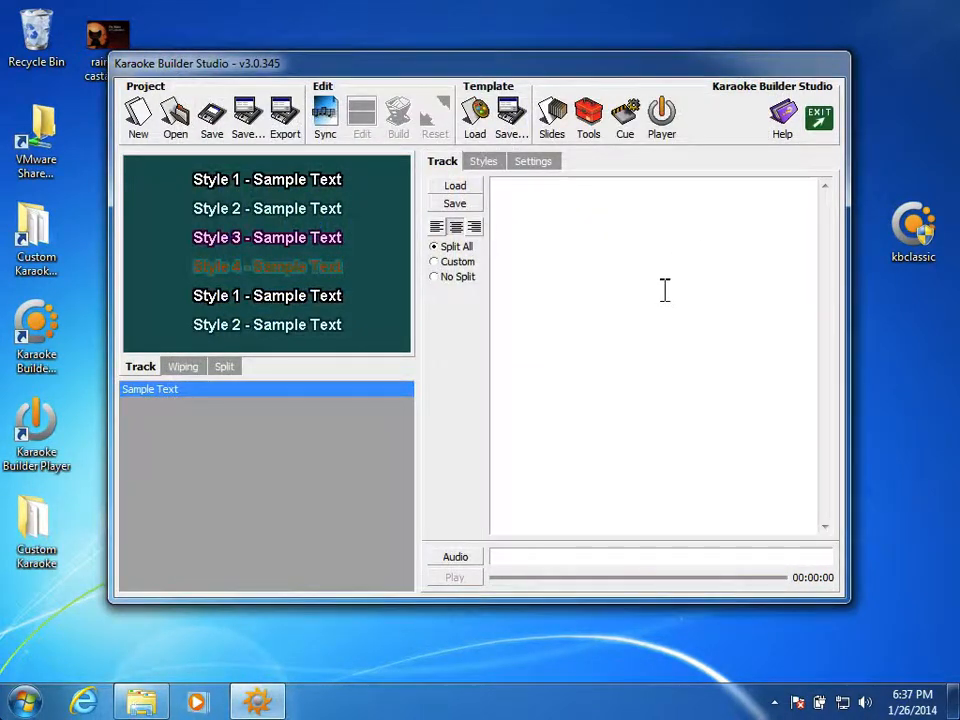